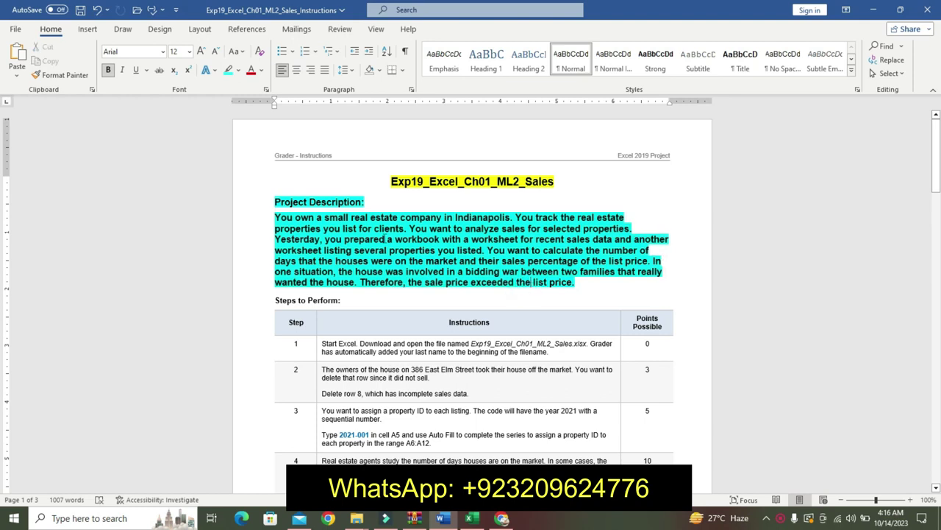
Step: Review the project description in the Word instructions and the Houses Sold worksheet in Excel
left_click_drag(274, 201, 586, 291)
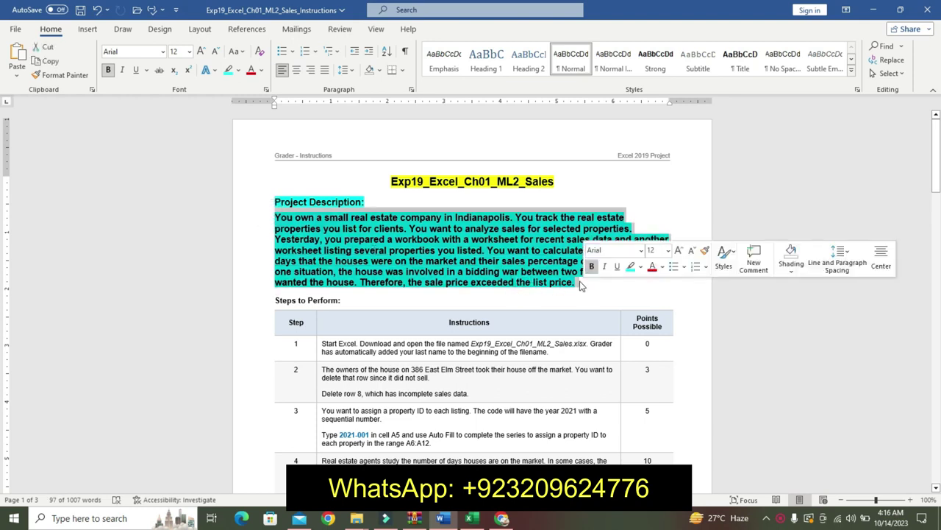
left_click(461, 239)
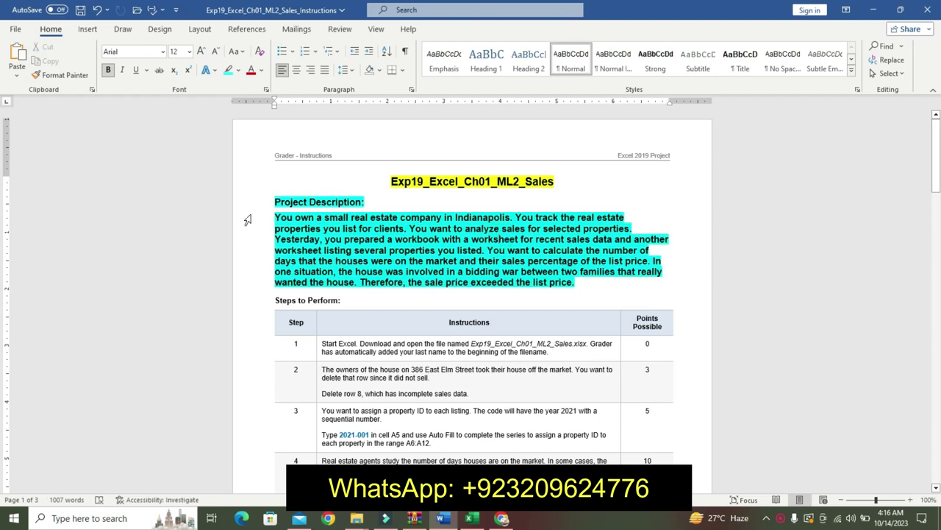
left_click_drag(274, 202, 440, 282)
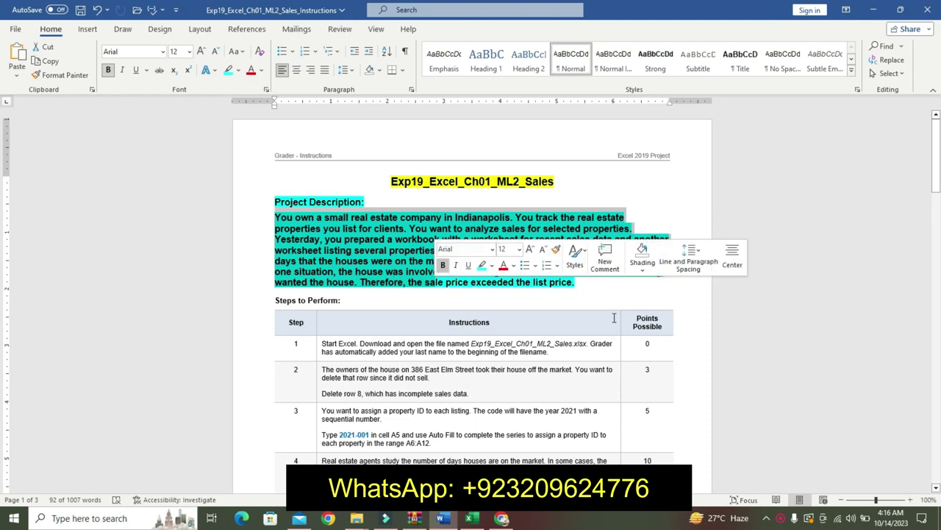
left_click(580, 299)
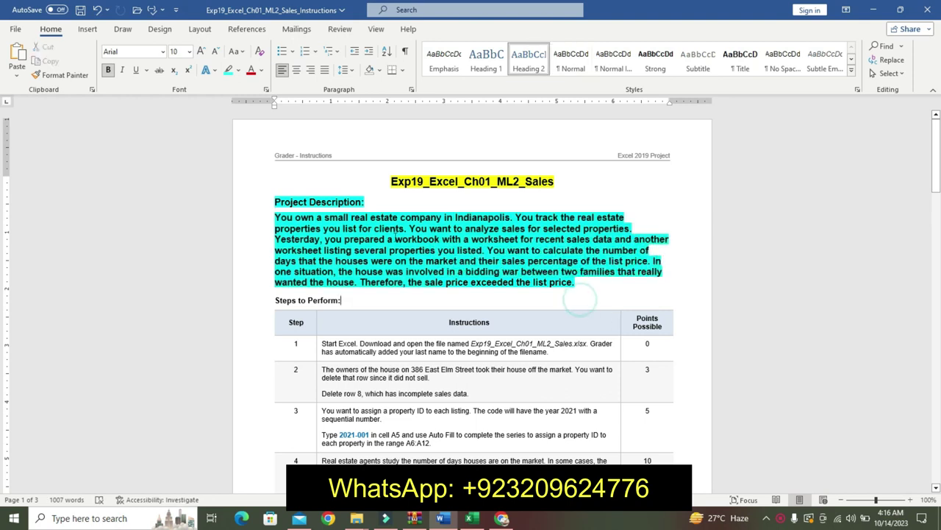
left_click(471, 517)
left_click(388, 424)
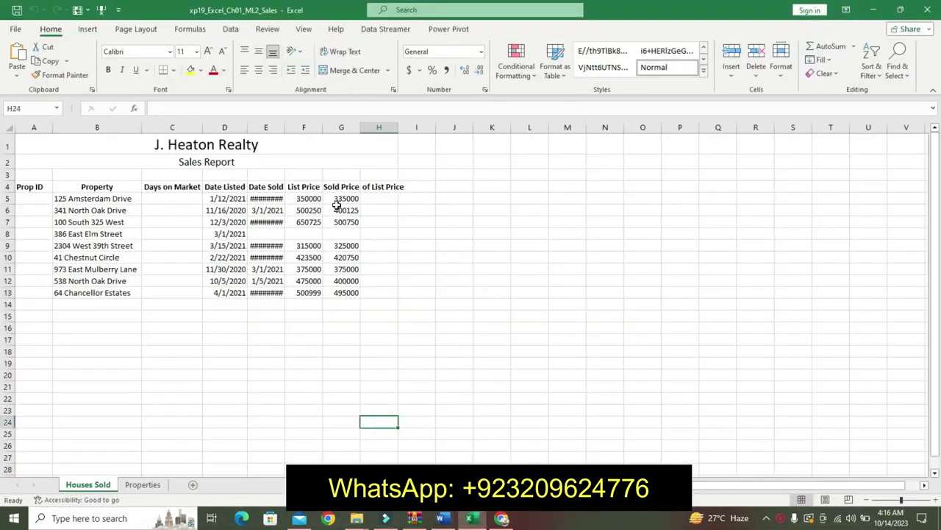
Step: Switch to Word and undo the highlighting and enlarged formatting of the document title and project description
left_click(441, 518)
key("ctrl+z")
key("ctrl+z")
key("ctrl+z")
key("ctrl+z")
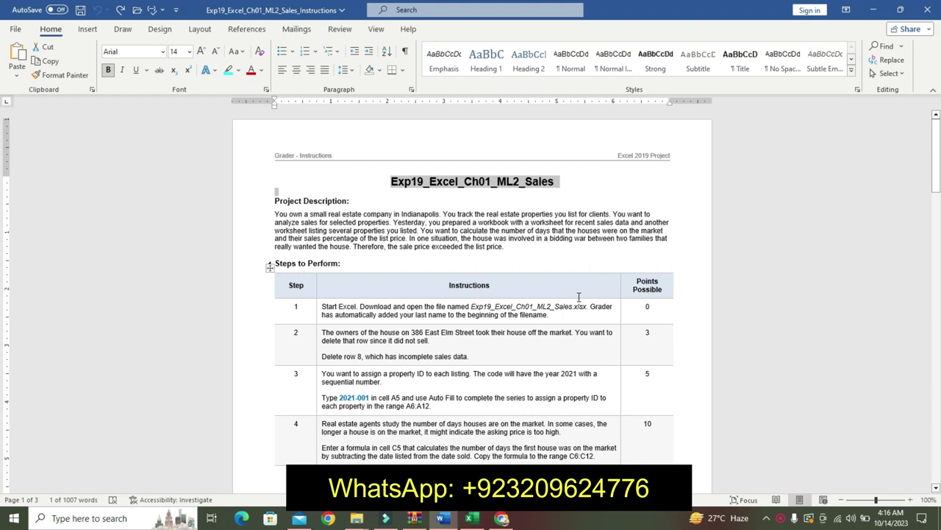
Step: Highlight step 1's instruction in turquoise and format its workbook file name as 18 pt bold without a font color change
left_click(318, 313)
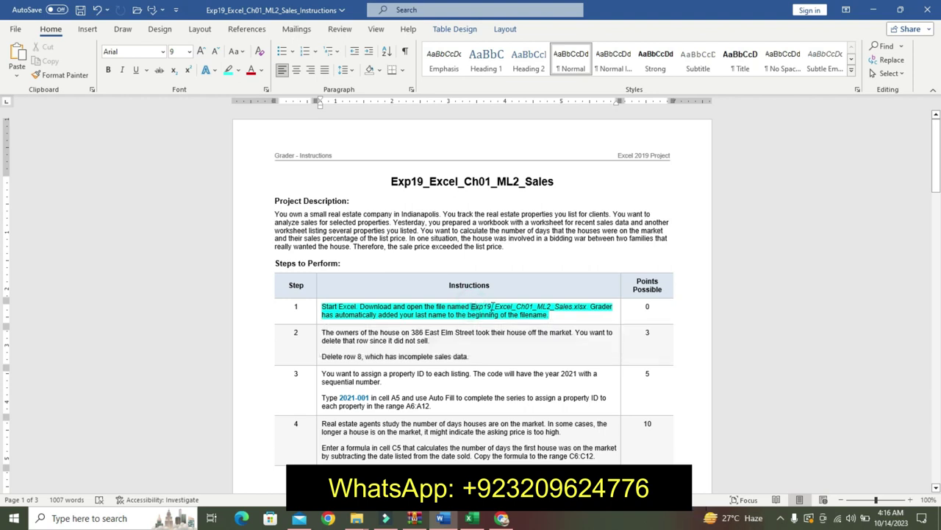
left_click_drag(471, 306, 570, 306)
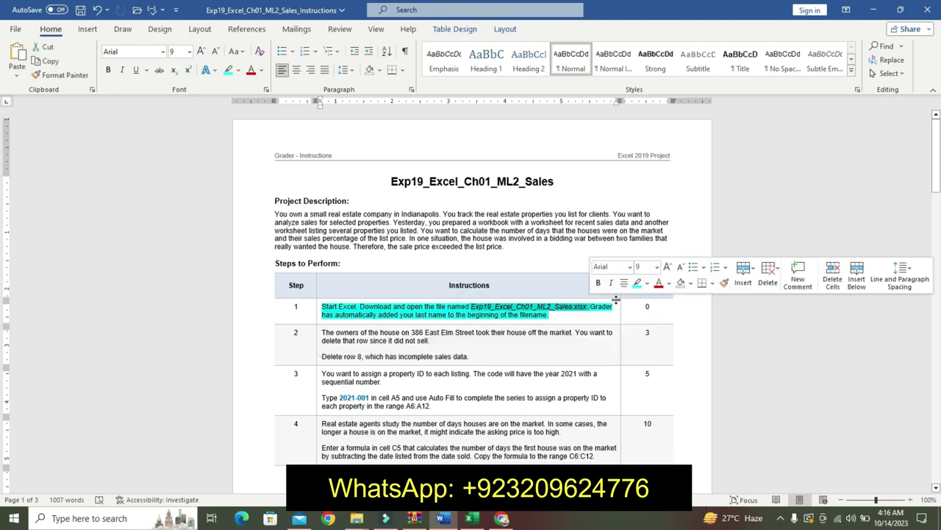
left_click(657, 267)
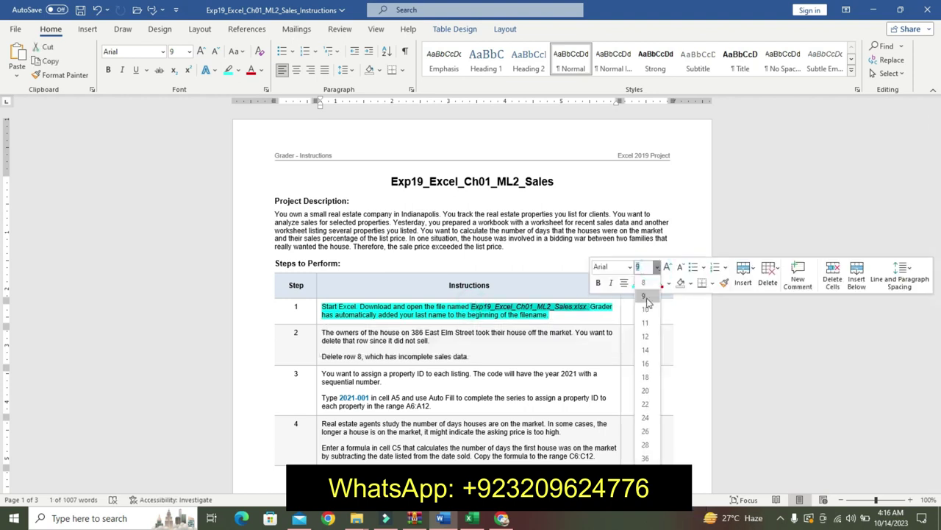
left_click(645, 377)
left_click(598, 284)
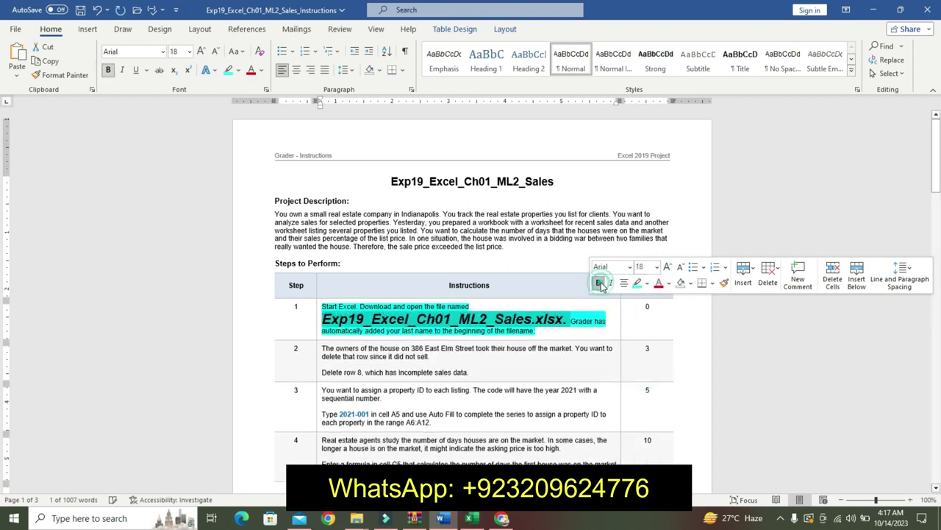
left_click(657, 285)
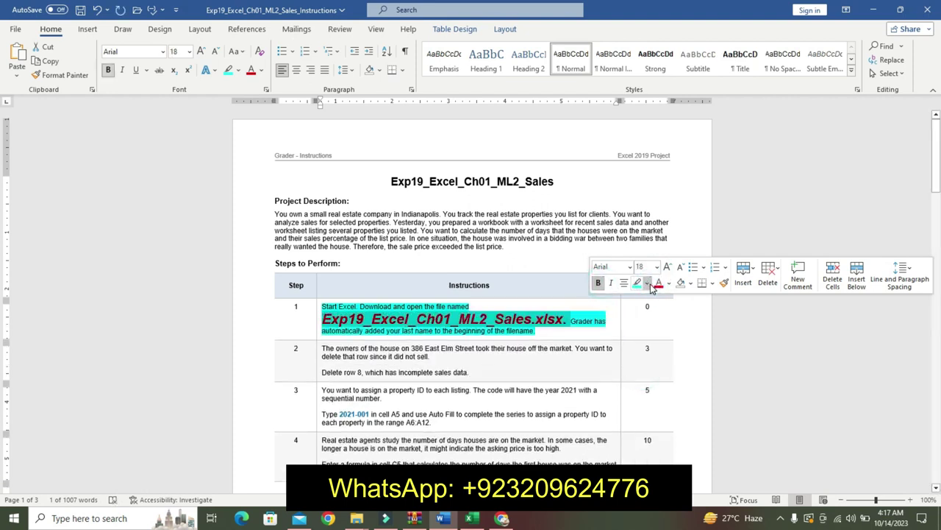
key("ctrl+z")
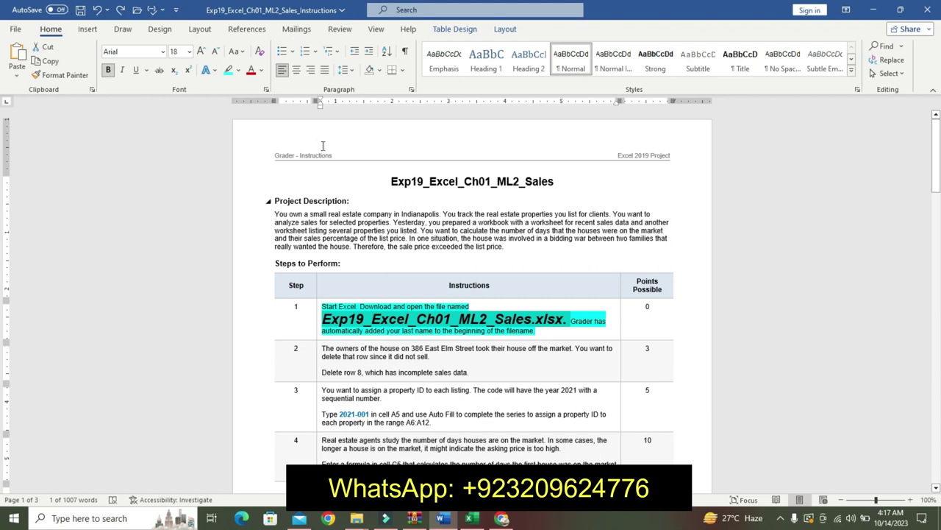
Step: Highlight the workbook file name in step 1 in yellow, keeping the original table column widths
left_click(238, 70)
left_click(232, 83)
left_click(342, 335)
left_click_drag(316, 311, 347, 326)
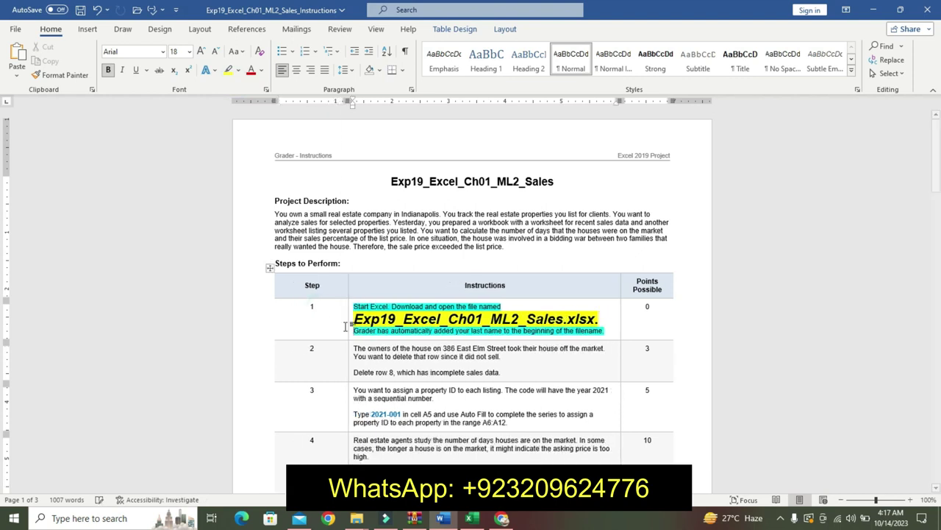
key("ctrl+z")
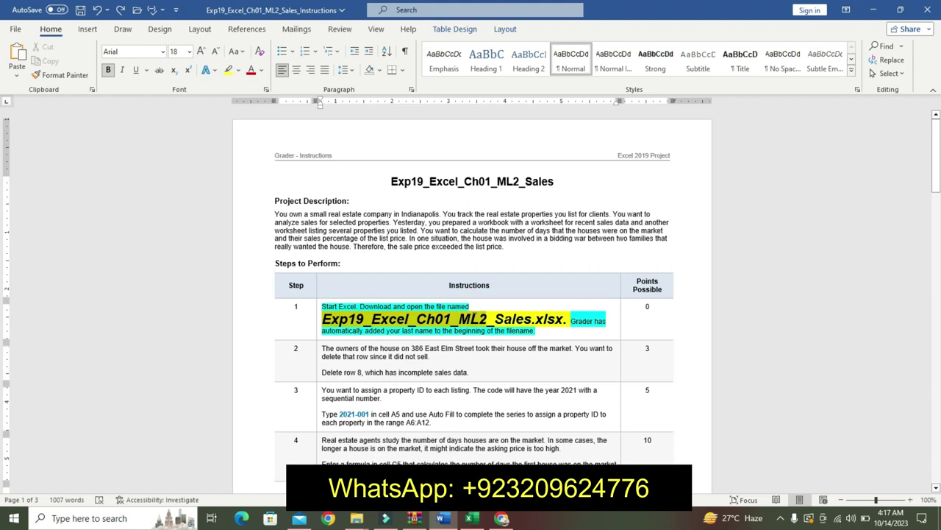
double_click(474, 317)
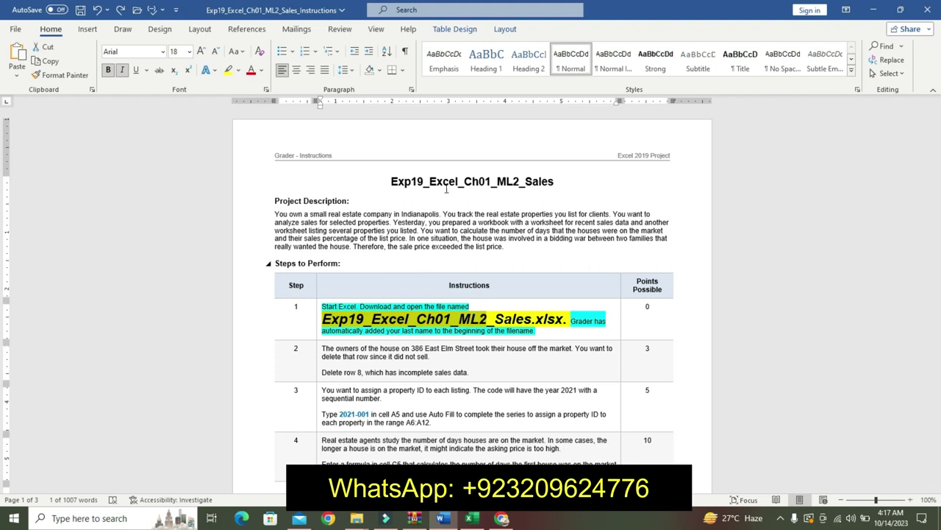
left_click(420, 281)
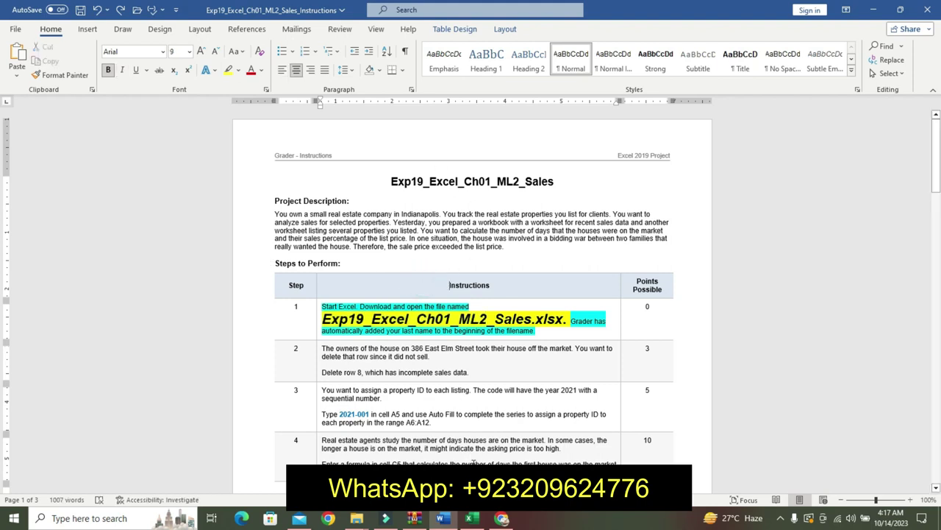
Step: Switch to Excel and look through the Properties and Houses Sold worksheets
left_click(471, 518)
left_click(430, 388)
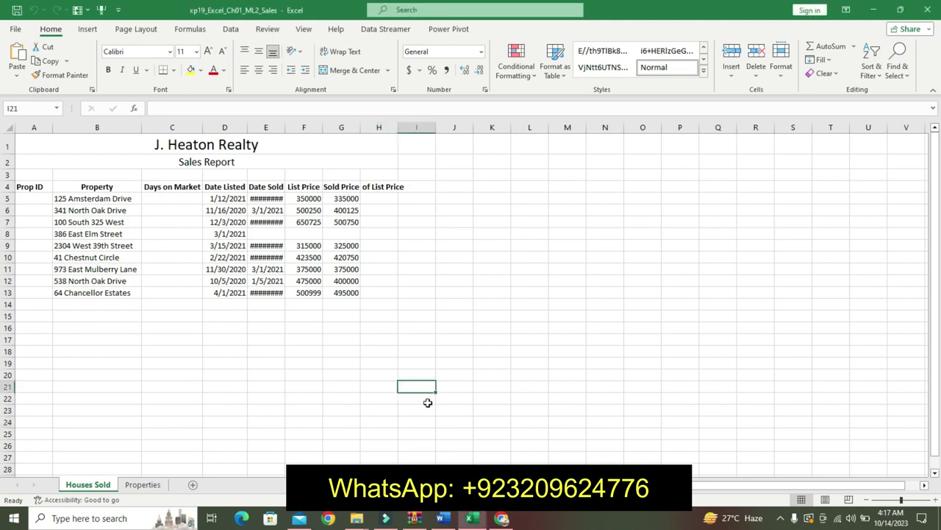
left_click(138, 486)
left_click(94, 484)
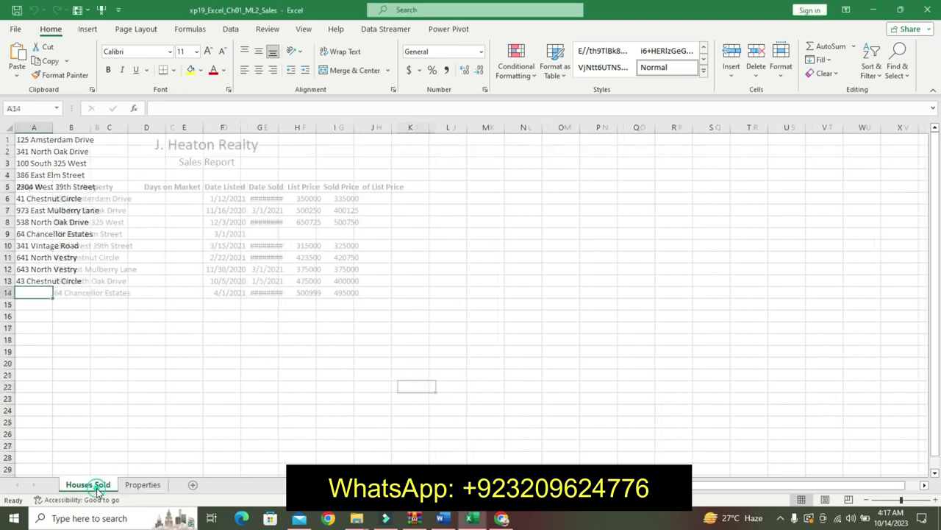
Step: In the Word instructions, undo step 1's formatting and highlight step 2's passage about 386 East Elm Street in yellow
left_click(441, 518)
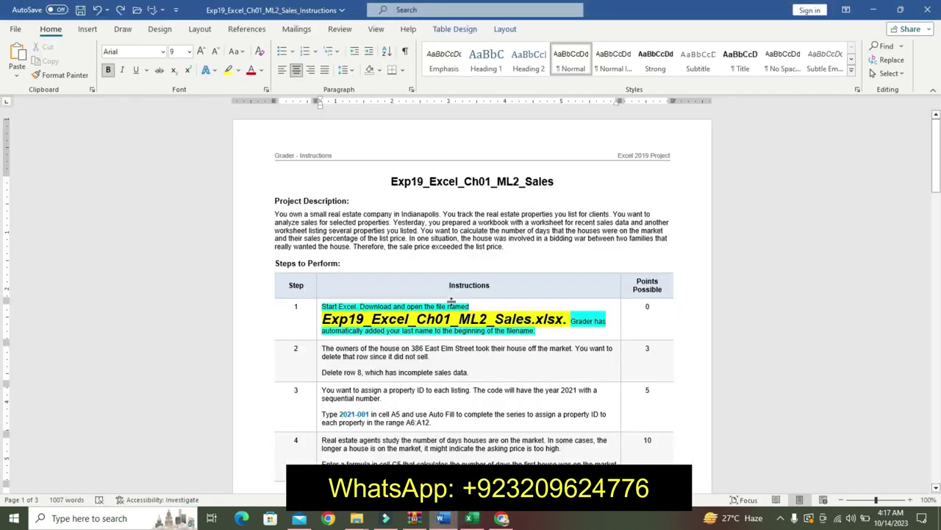
key("ctrl+z")
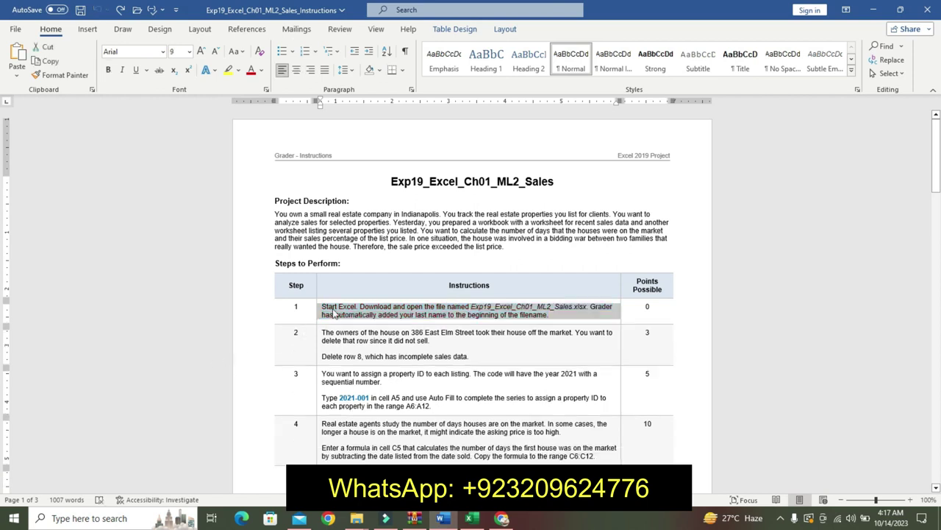
left_click_drag(324, 332, 436, 349)
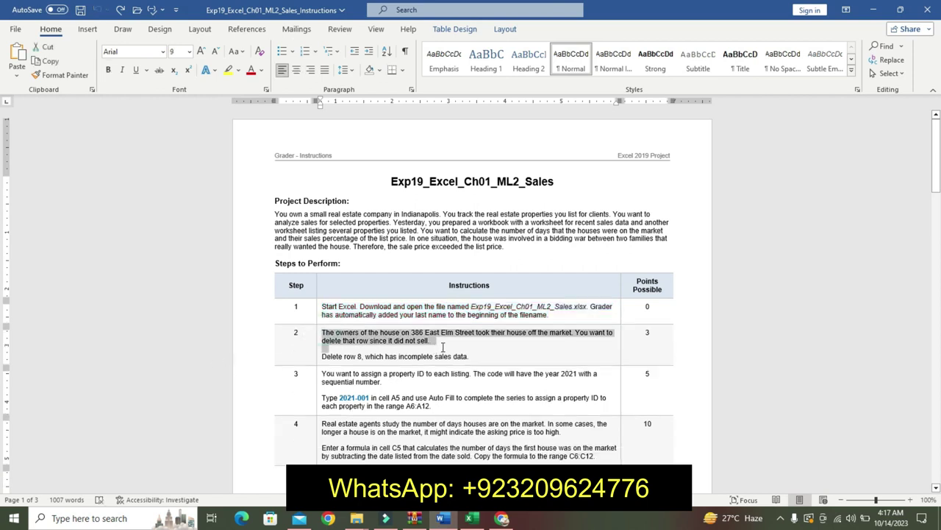
left_click(489, 327)
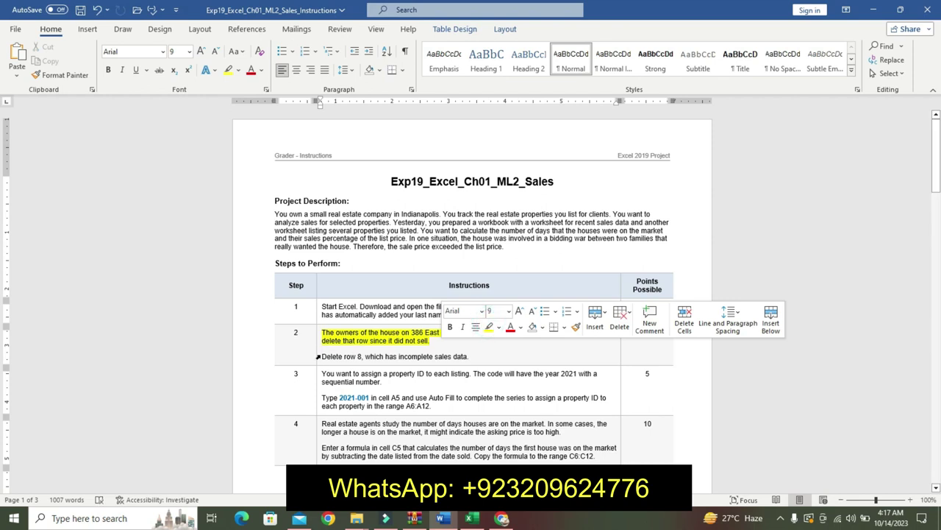
Step: Format step 2's sentence "Delete row 8, which has incomplete sales data." as 16 pt bold with turquoise highlighting
left_click_drag(323, 357, 470, 358)
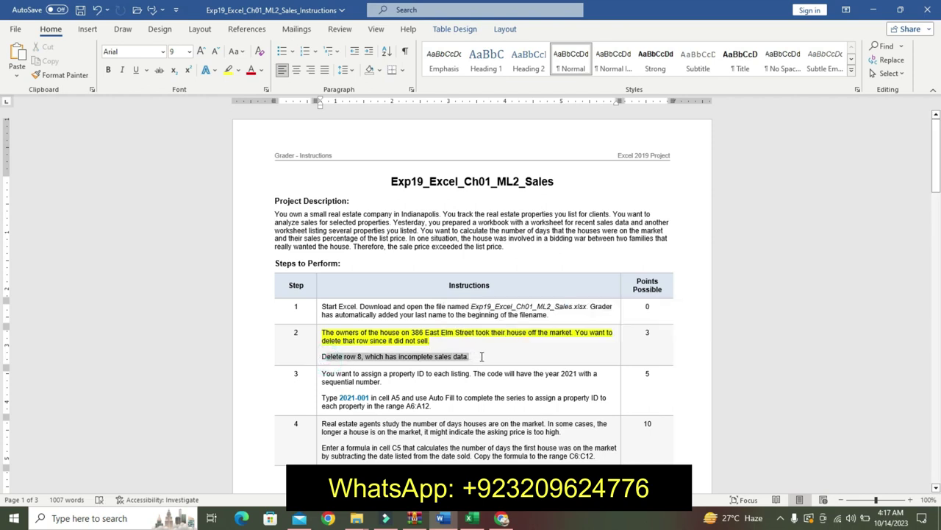
left_click(328, 357)
left_click_drag(324, 356, 470, 354)
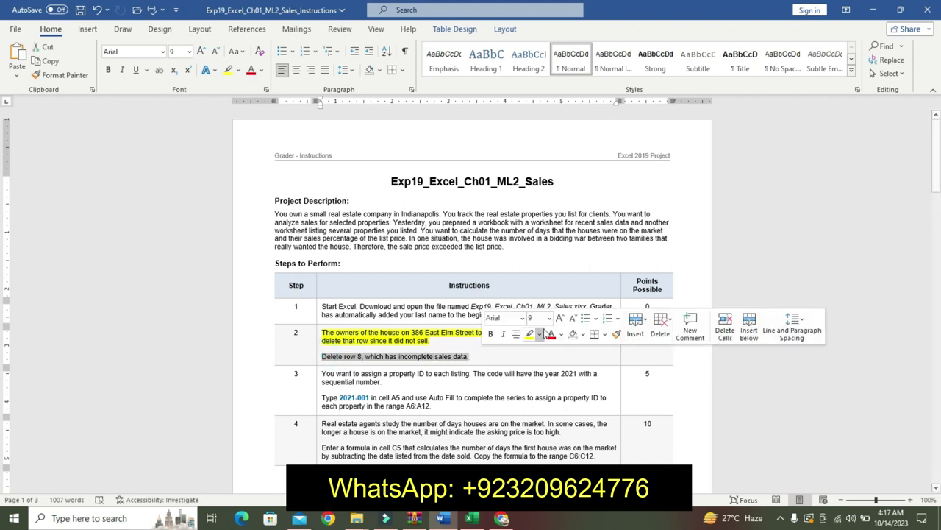
left_click(549, 317)
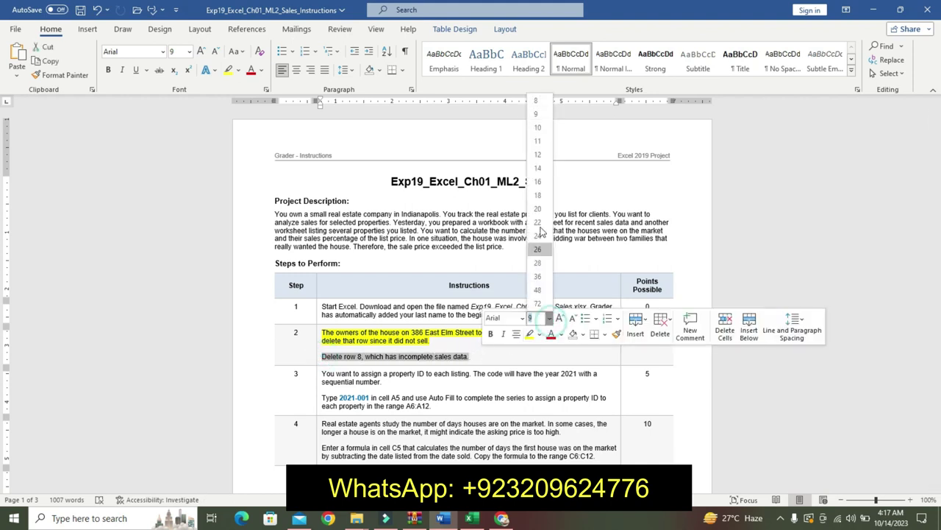
left_click(539, 182)
left_click(491, 335)
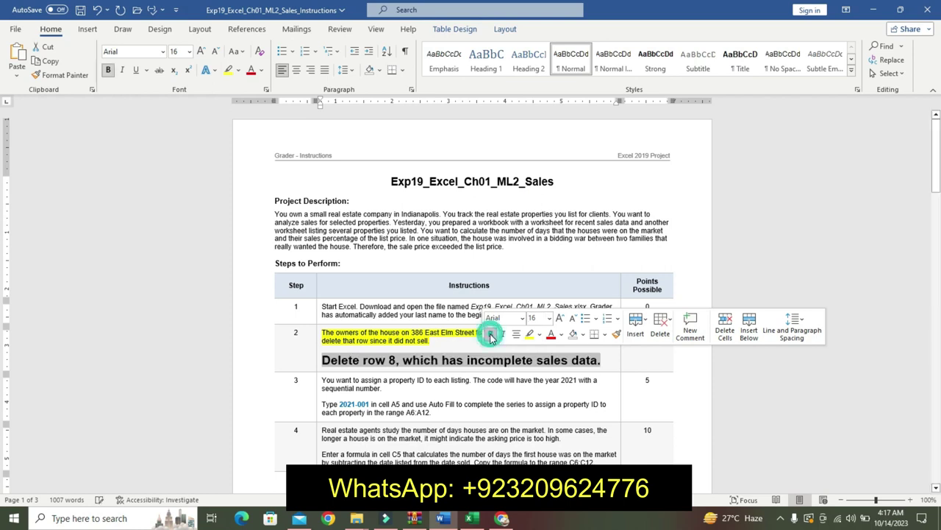
left_click(539, 334)
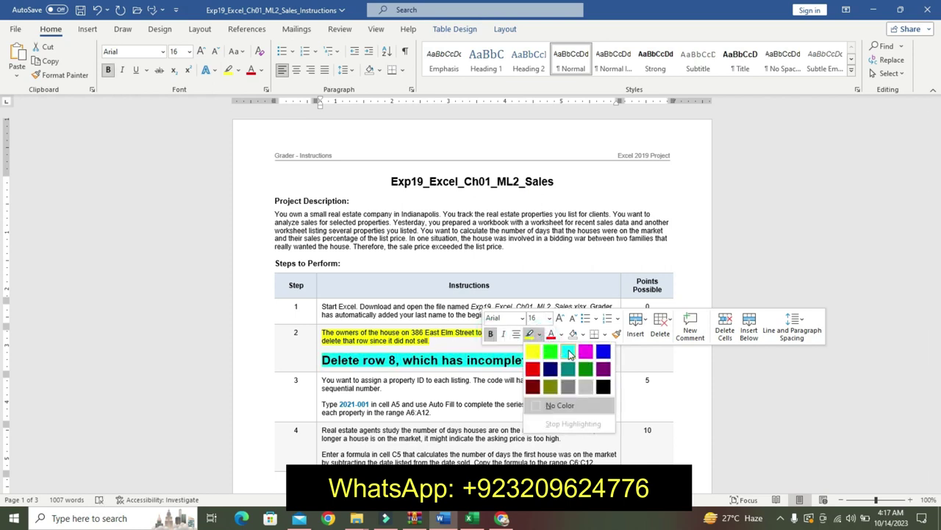
left_click(568, 353)
left_click(390, 340)
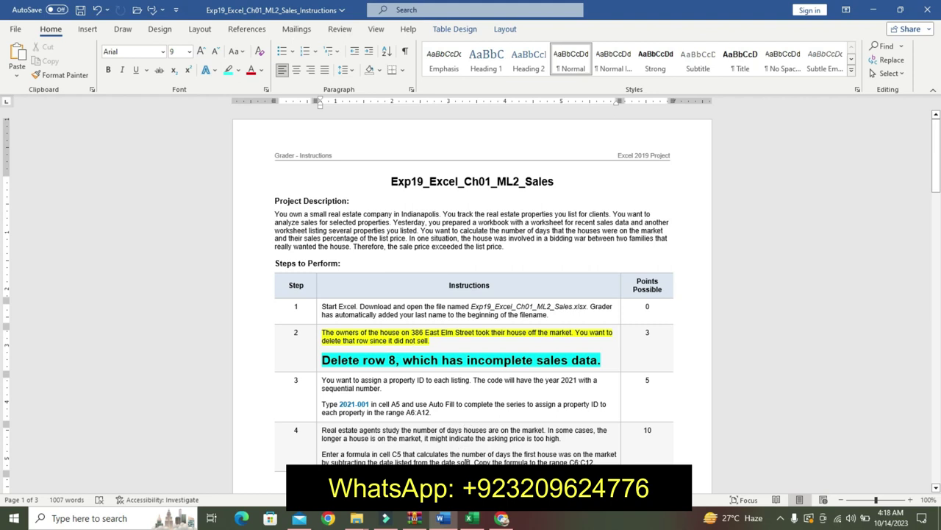
Step: Switch to Excel and delete row 8, the 386 East Elm Street listing, from the Houses Sold worksheet
left_click(471, 518)
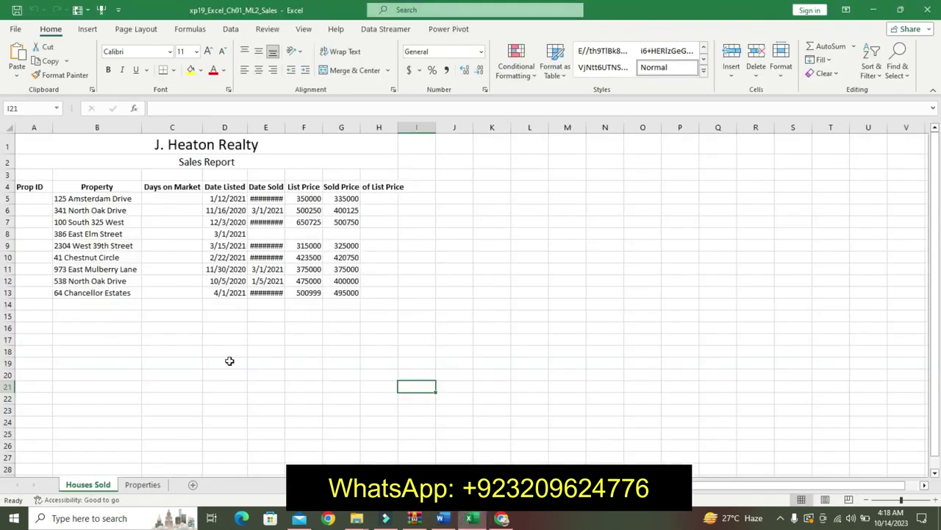
left_click(451, 521)
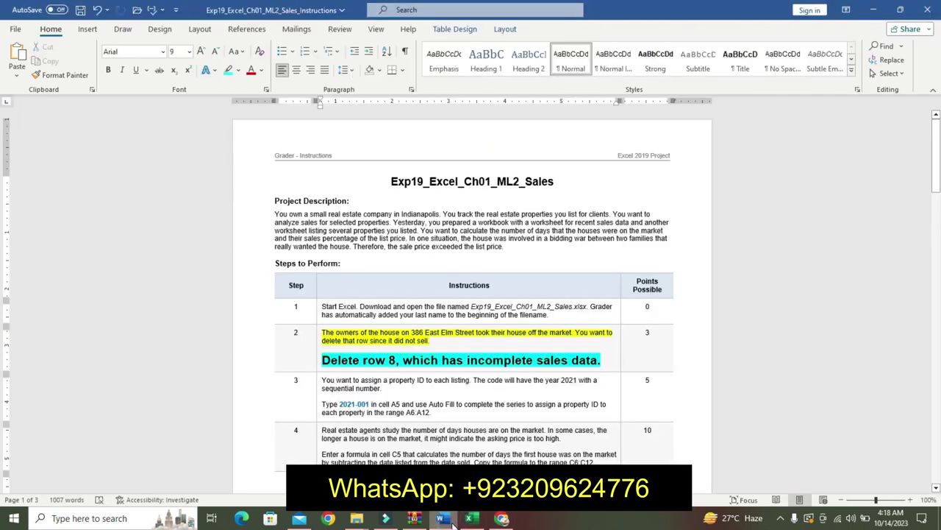
mouse_move(465, 522)
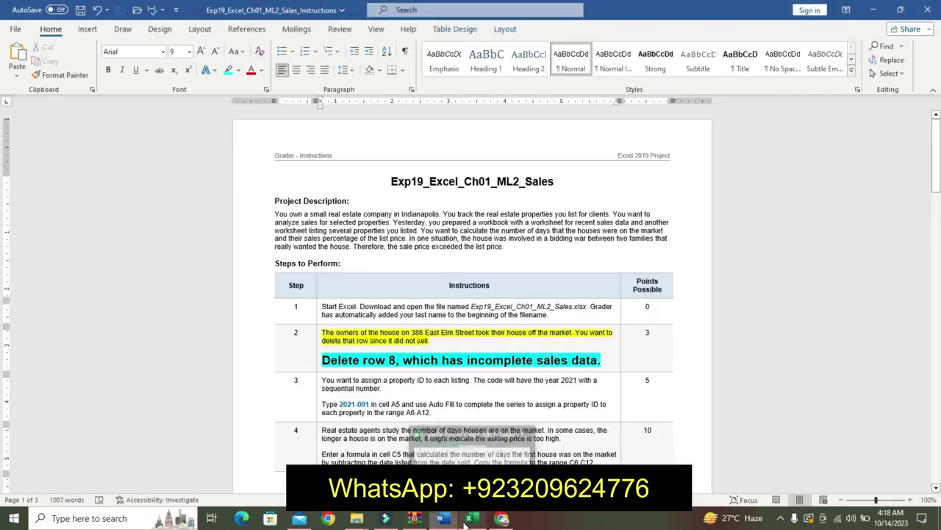
left_click(465, 522)
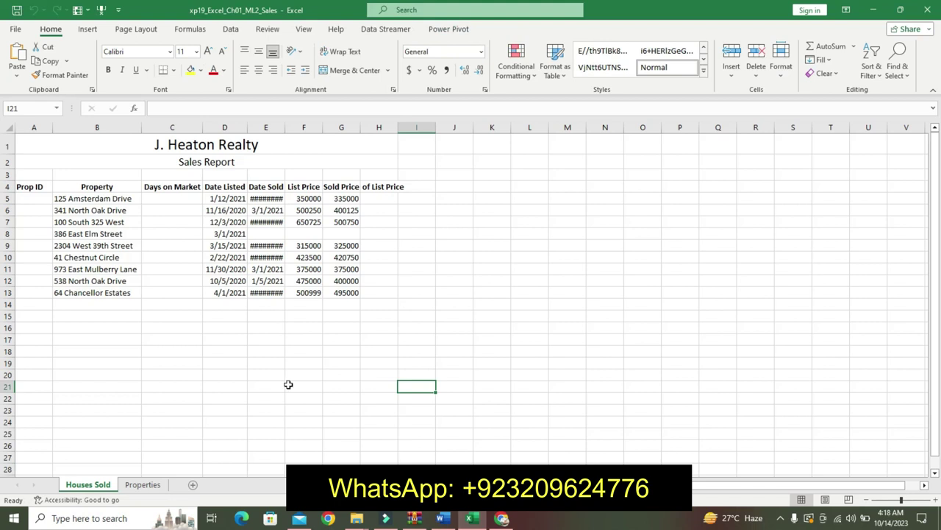
left_click(7, 233)
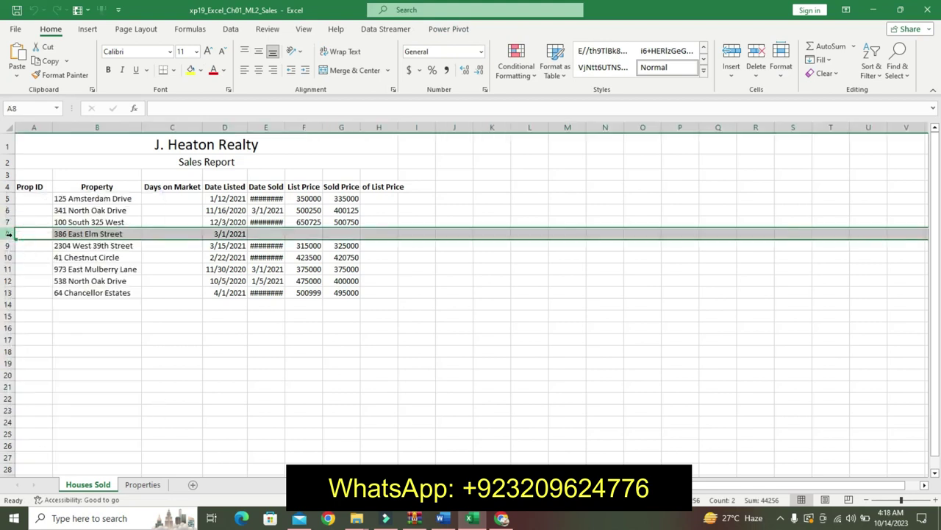
right_click(8, 233)
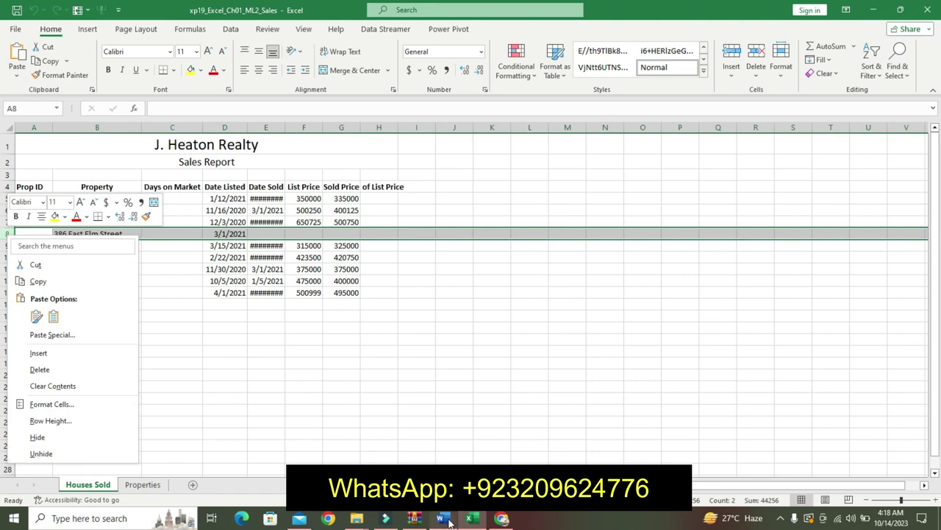
left_click(441, 519)
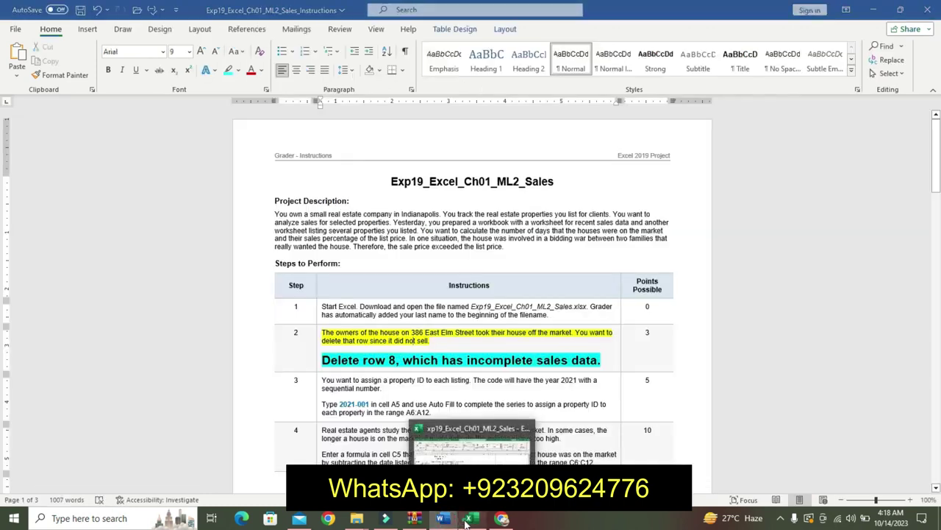
left_click(470, 518)
left_click(144, 485)
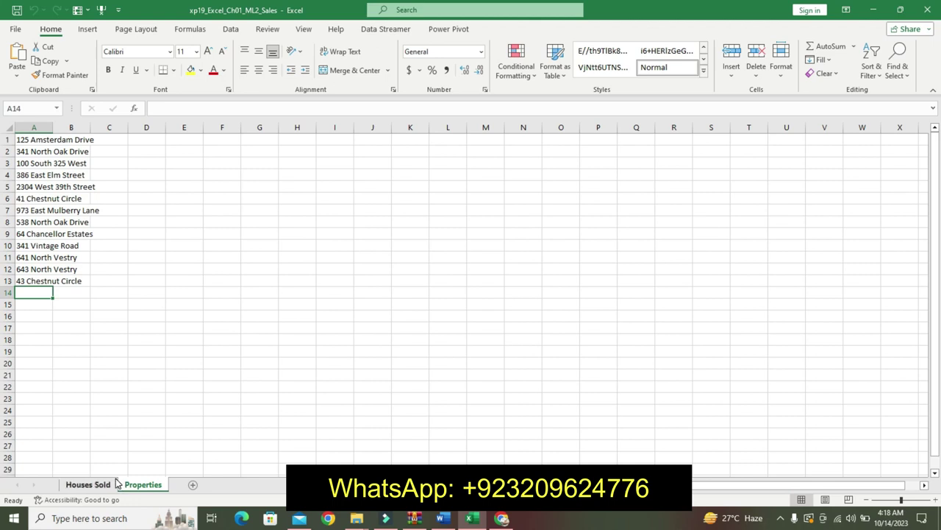
left_click(88, 484)
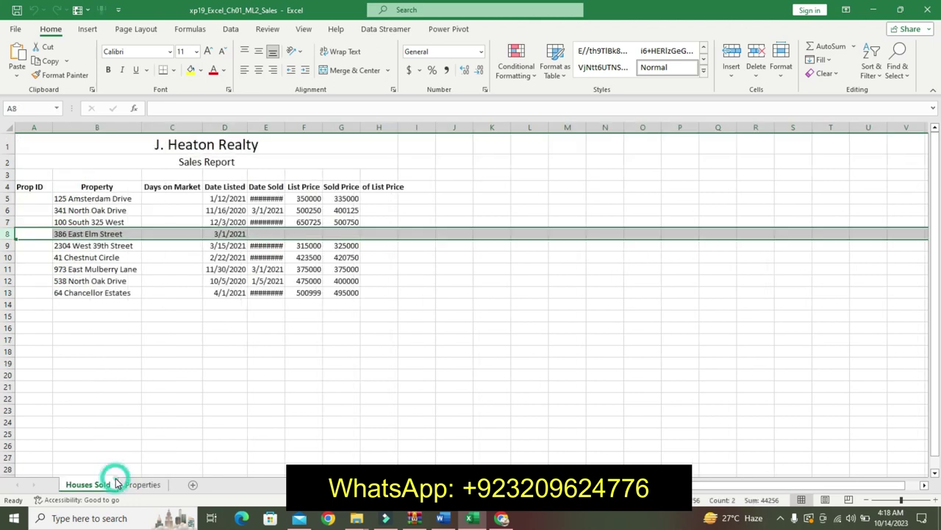
right_click(8, 234)
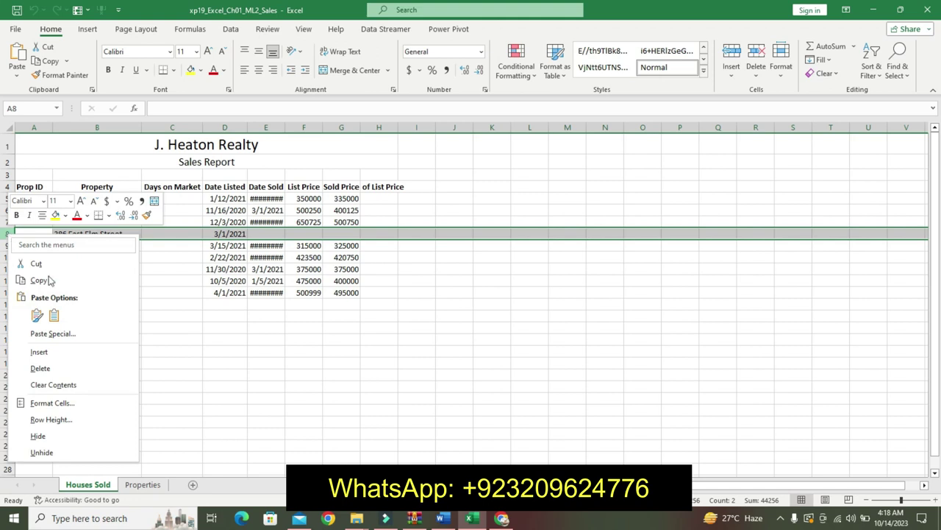
left_click(59, 368)
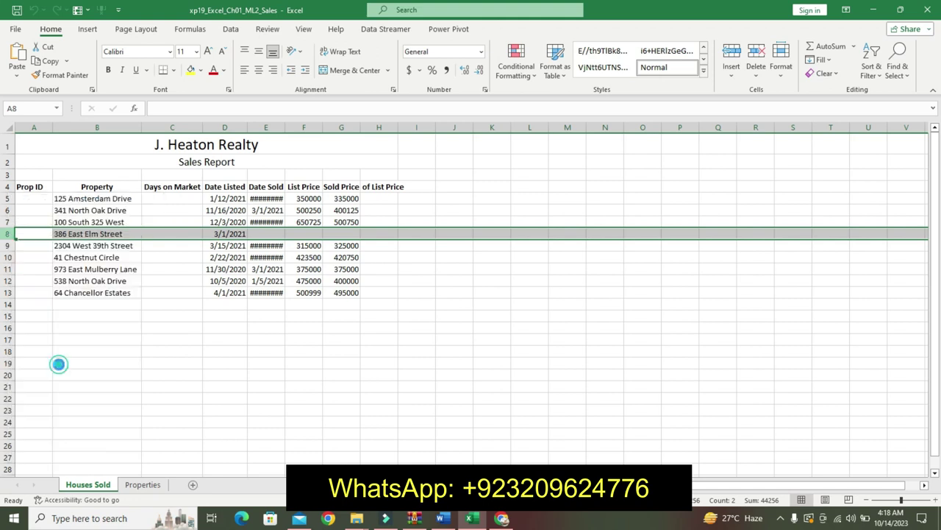
Step: In the Word instructions, undo step 2's formatting and highlight step 3's opening passage about assigning property IDs in yellow
left_click(441, 518)
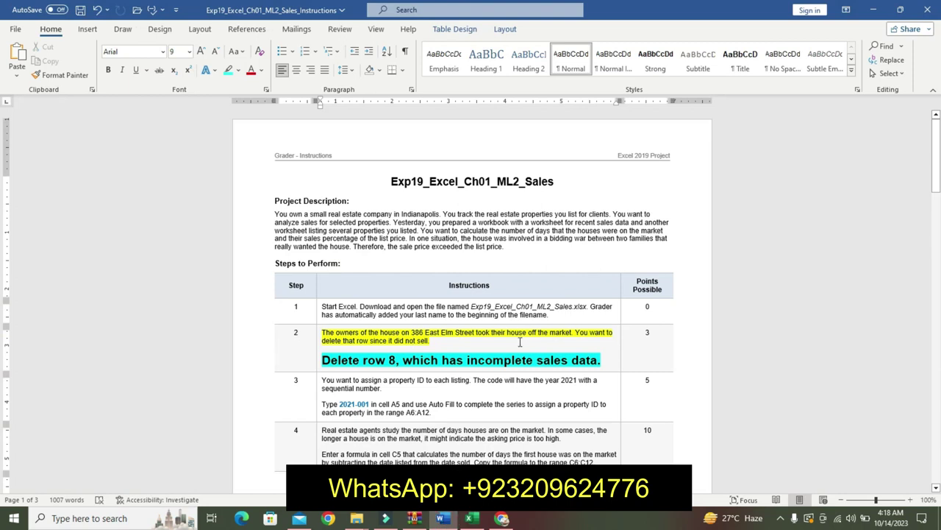
key("ctrl+z")
key("ctrl+z")
key("ctrl+z")
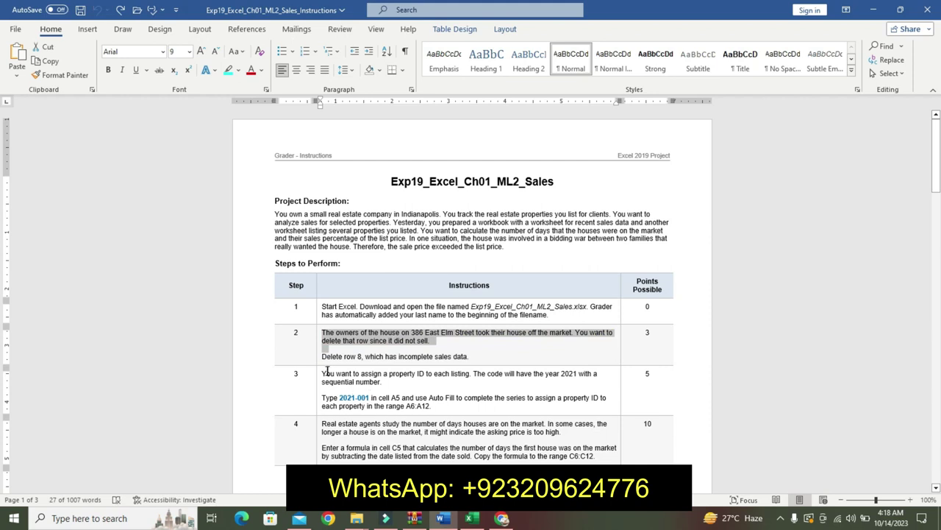
left_click_drag(327, 372, 383, 382)
left_click(448, 370)
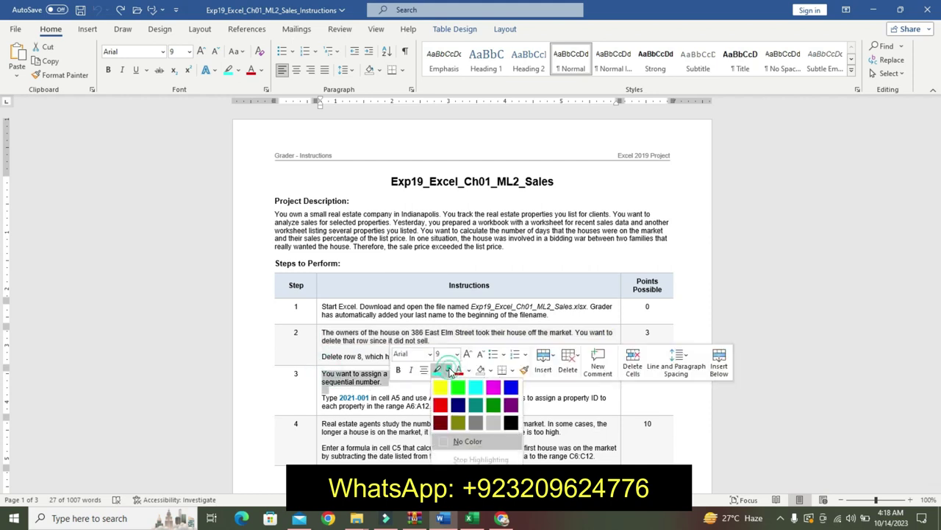
left_click(440, 384)
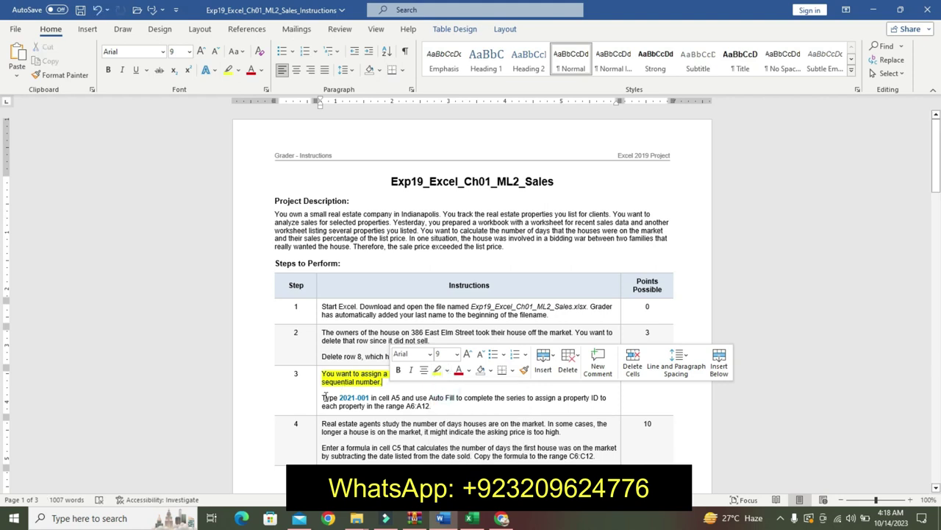
left_click(416, 400)
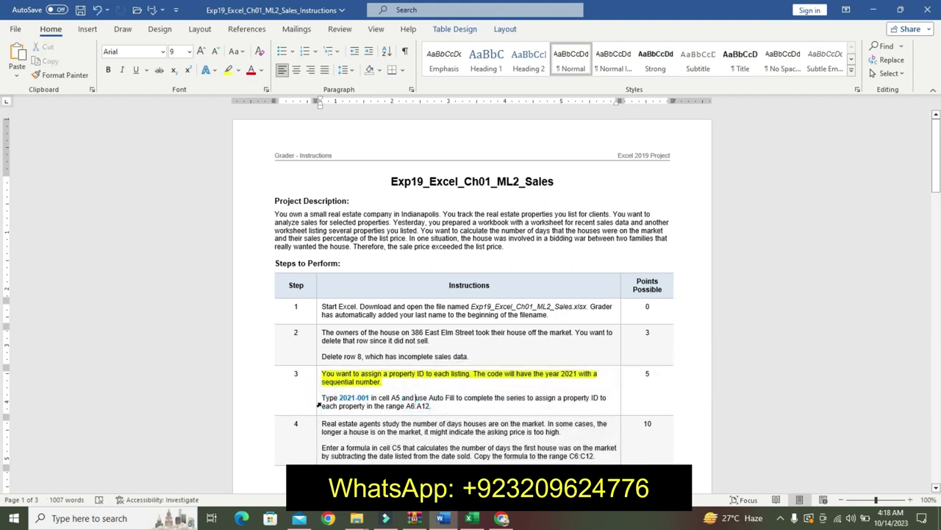
Step: Format step 3's instruction about entering 2021-001 and using Auto Fill as 18 pt bold with turquoise highlighting
left_click_drag(323, 400, 447, 405)
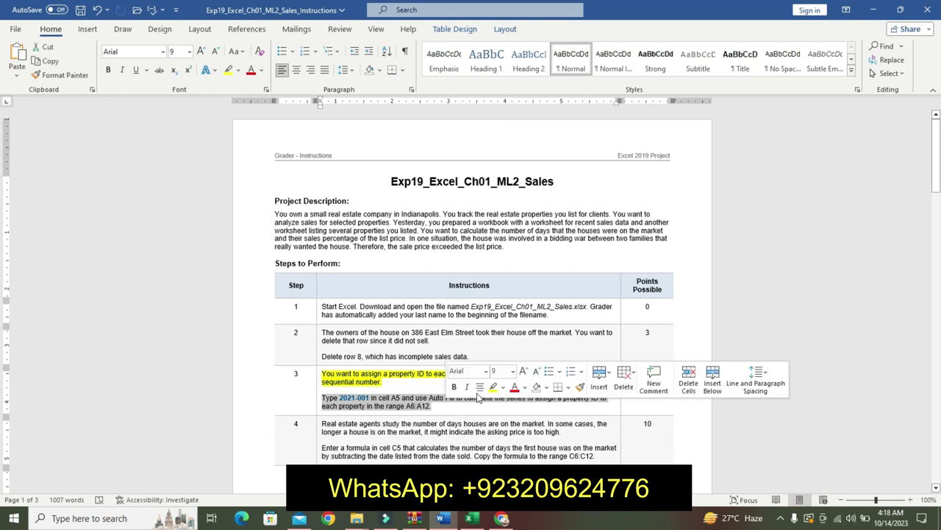
left_click(513, 372)
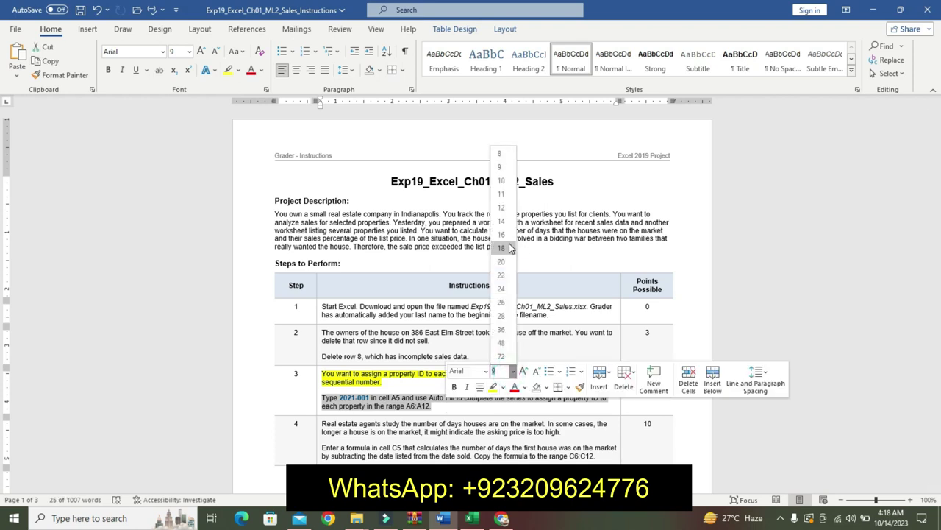
left_click(501, 248)
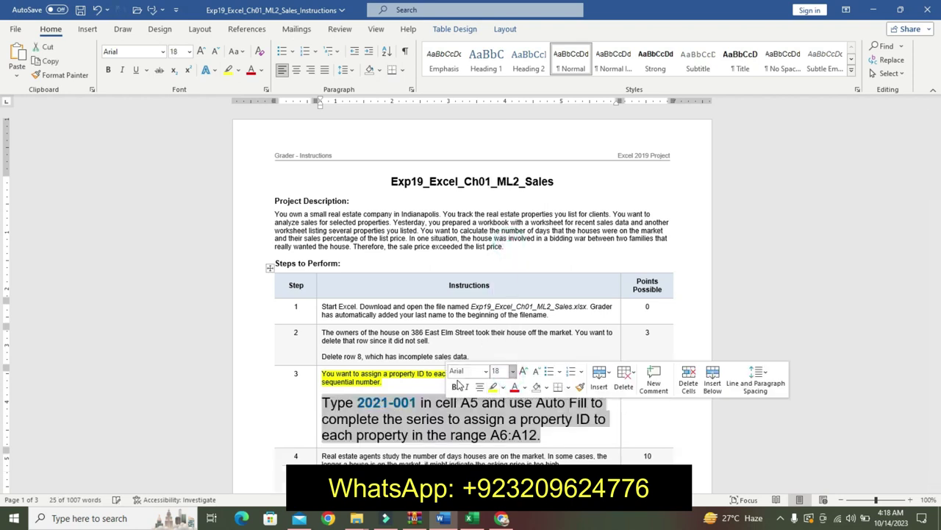
left_click(454, 386)
left_click(503, 388)
left_click(532, 404)
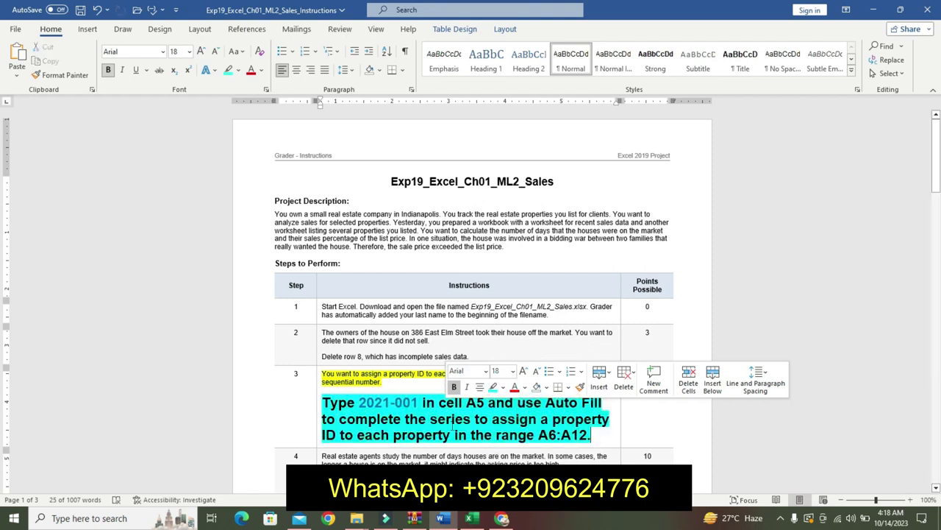
Step: Copy 2021-001 from step 3 of the instructions and paste it into cell A5 of the Houses Sold worksheet in Excel
left_click_drag(360, 402, 416, 406)
key("ctrl+c")
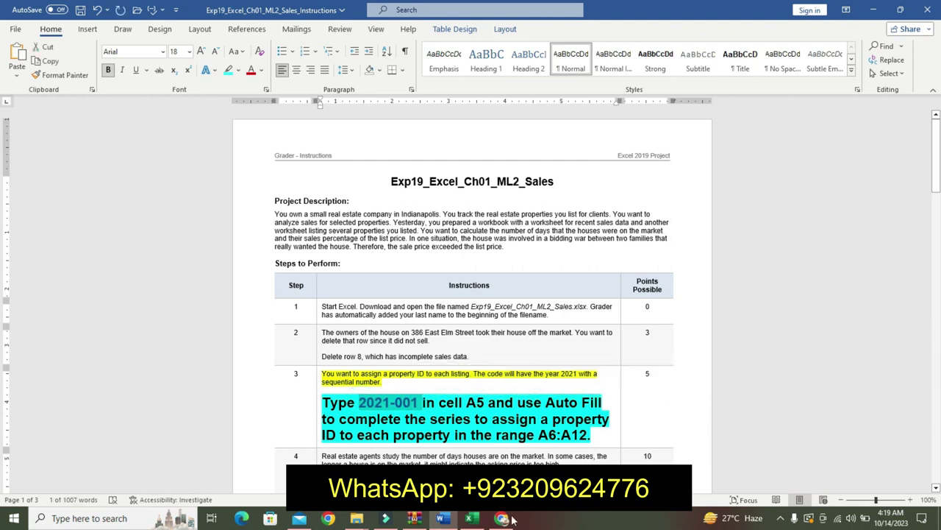
left_click(471, 518)
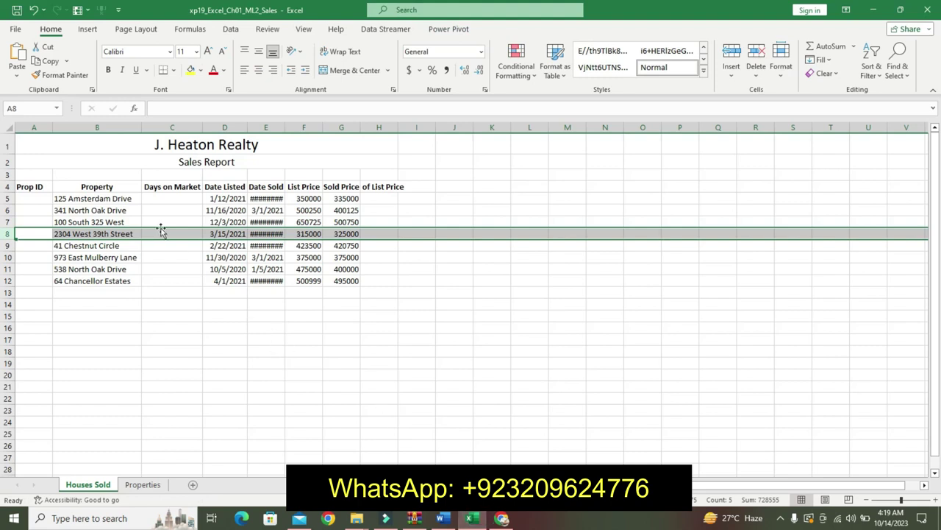
left_click(33, 199)
left_click(189, 107)
key("ctrl+v")
key("Return")
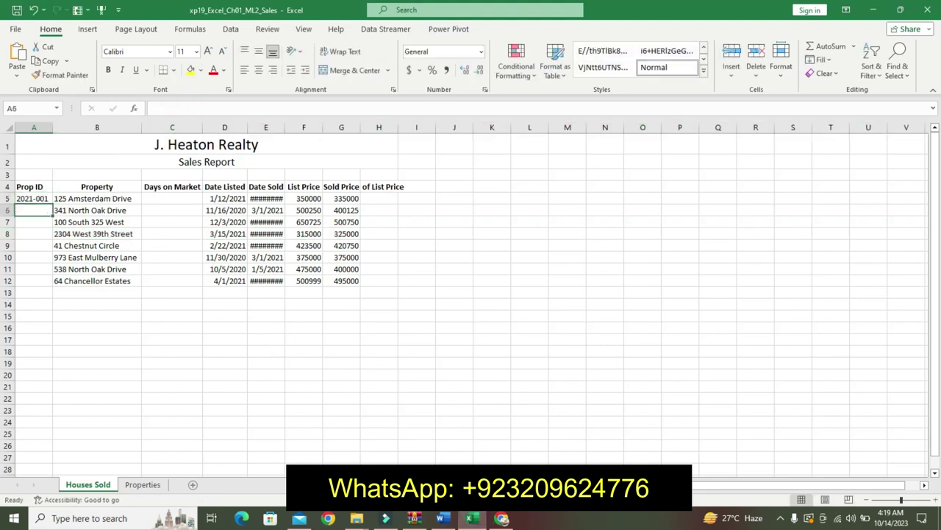
Step: Auto Fill the property ID series from cell A5 through the range A6:A12, after rechecking step 3 in Word
left_click(441, 518)
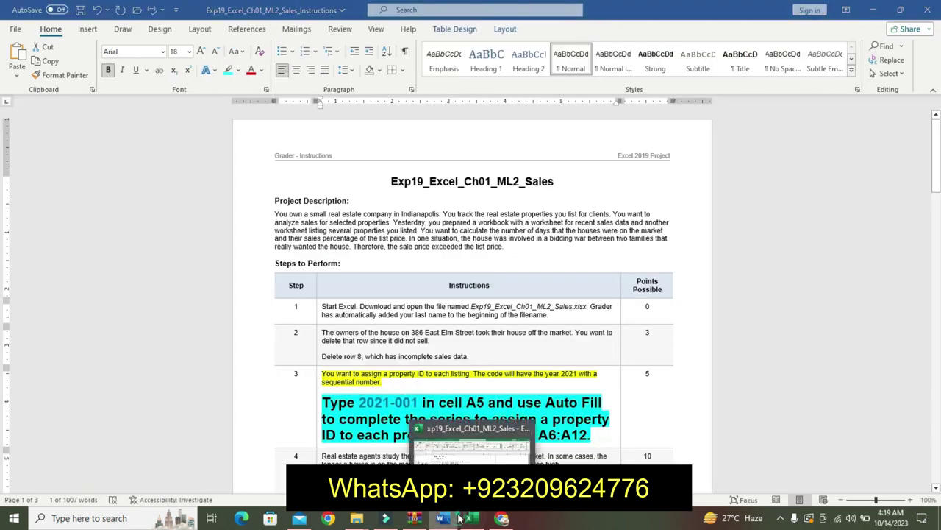
left_click(459, 517)
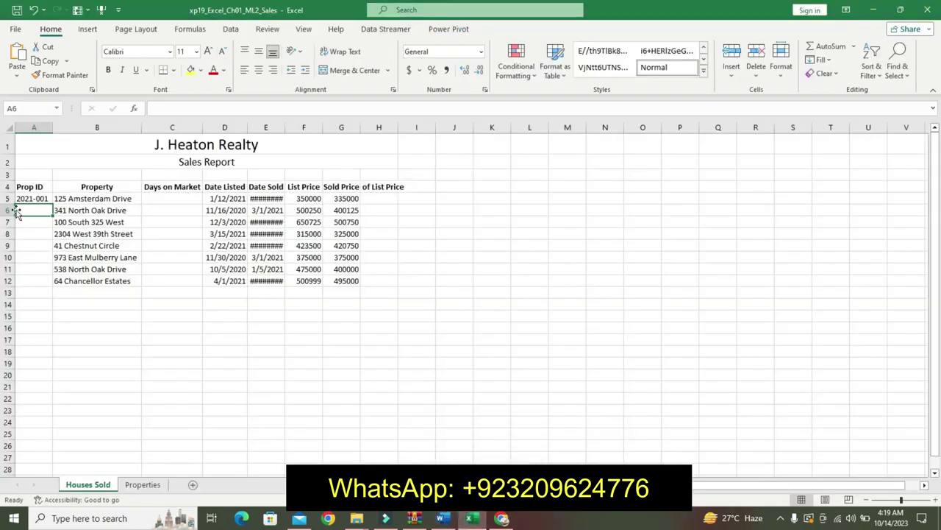
left_click(36, 197)
left_click_drag(51, 204, 53, 285)
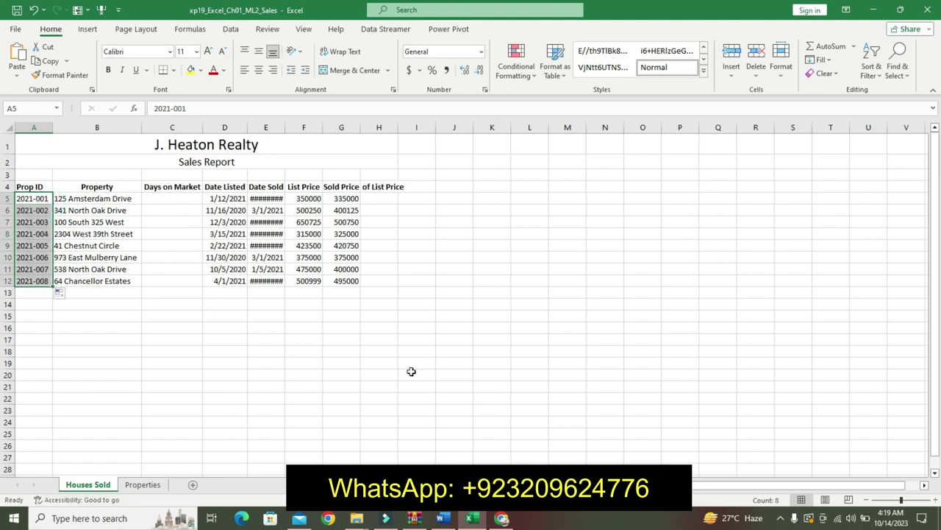
Step: Switch to the Word instructions and undo all of step 3's highlighting, bold and font size changes
left_click(442, 518)
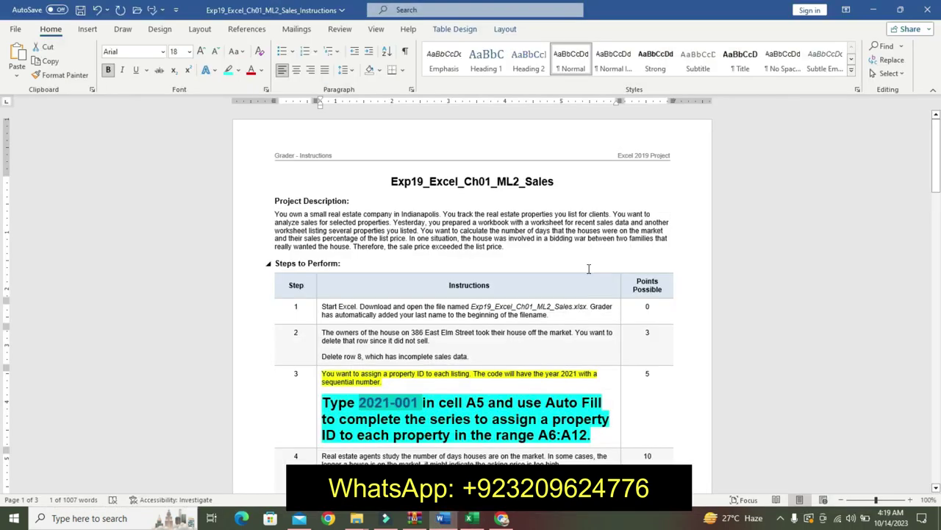
left_click_drag(936, 149, 925, 173)
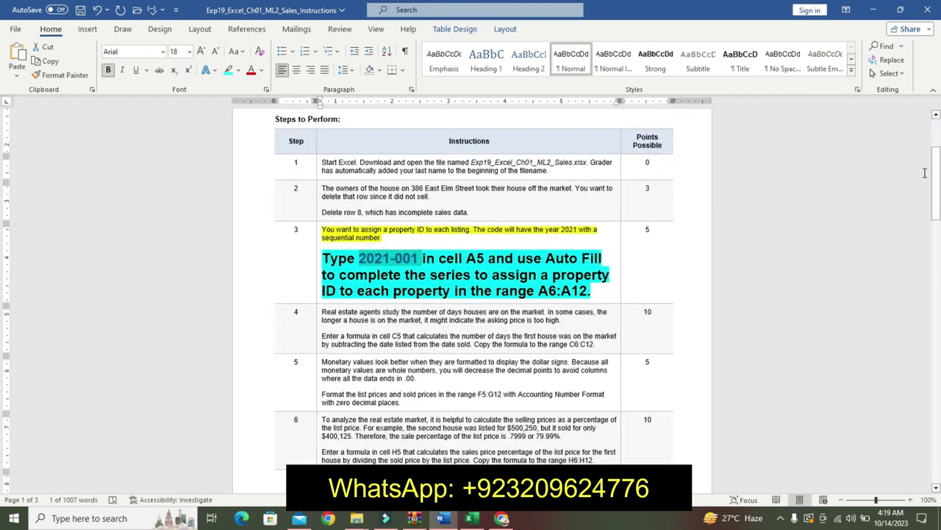
key("ctrl+z")
key("ctrl+z")
key("ctrl+z")
key("ctrl+z")
key("ctrl+z")
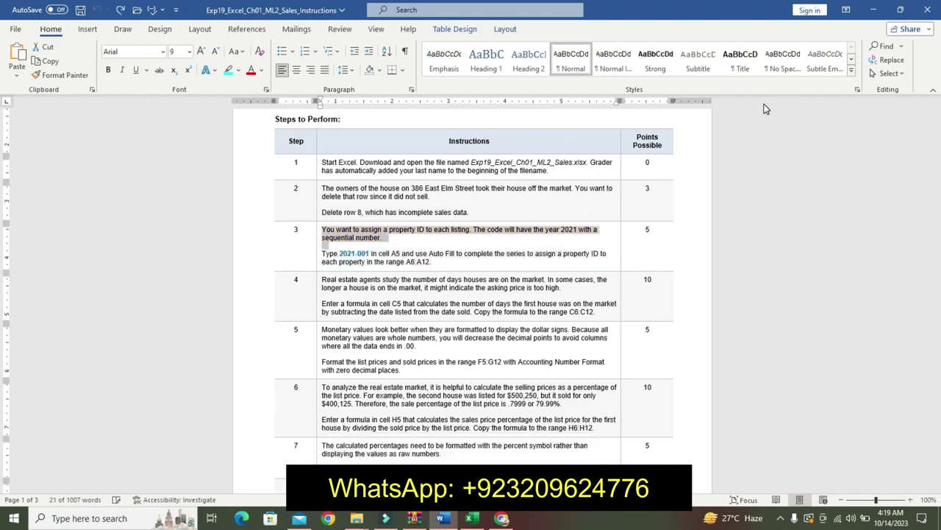
Step: Highlight step 4's opening passage about the number of days houses are on the market in yellow
left_click_drag(323, 280, 564, 287)
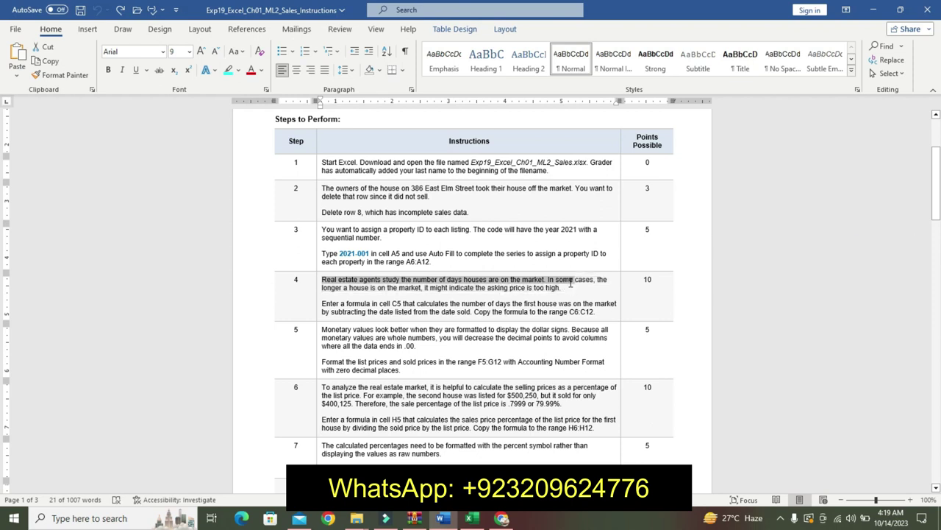
left_click(494, 287)
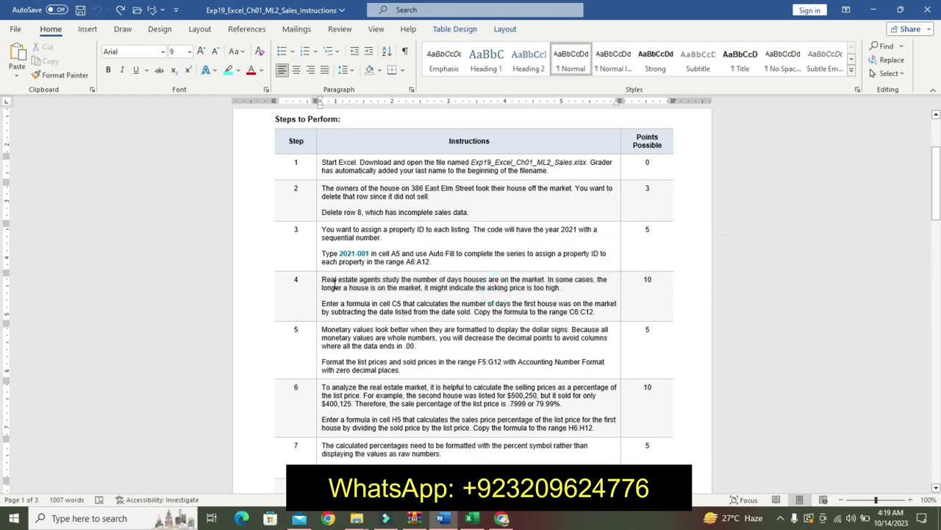
left_click_drag(324, 279, 577, 287)
left_click(633, 267)
left_click(626, 285)
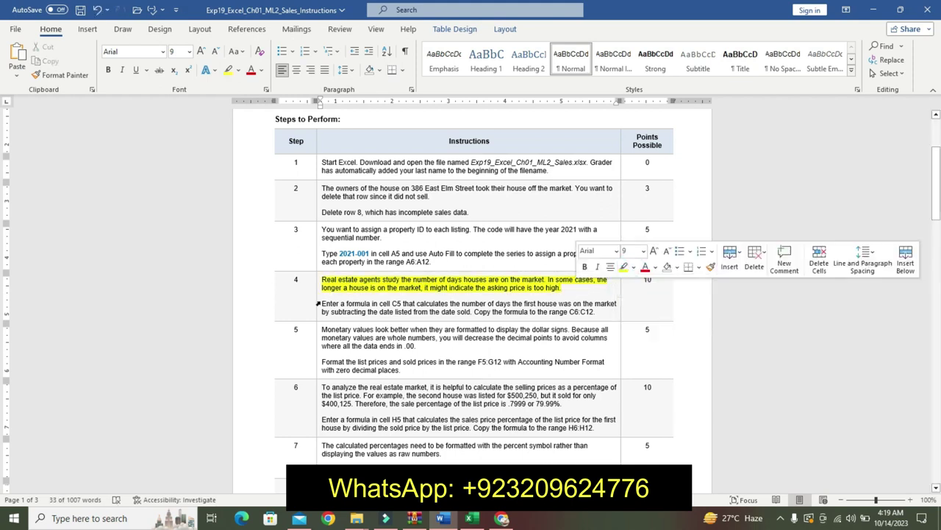
Step: Format step 4's cell C5 formula instruction as 18 pt bold text with turquoise highlighting
left_click_drag(321, 304, 606, 314)
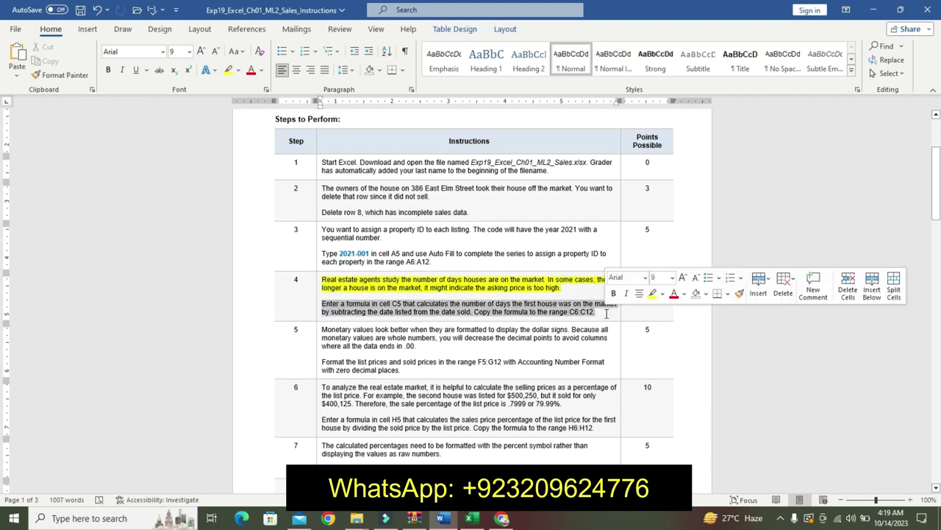
left_click(671, 277)
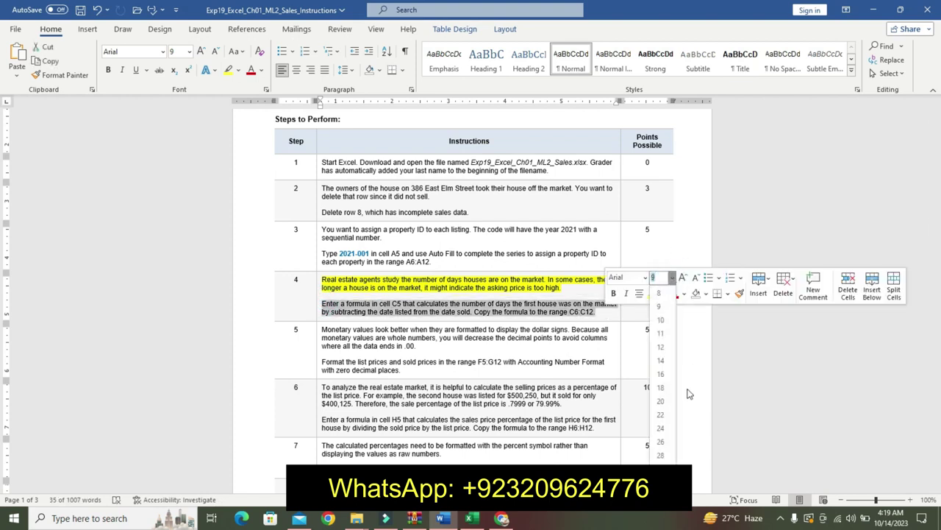
left_click(657, 387)
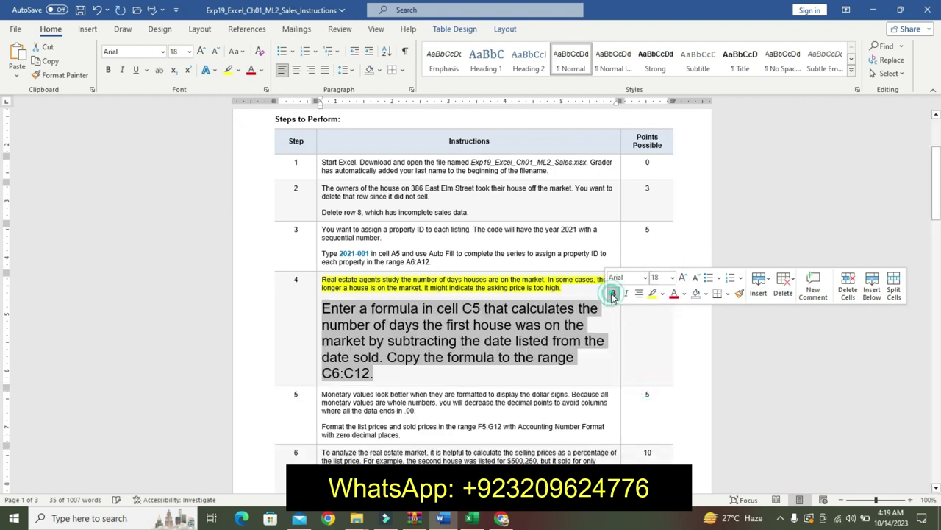
left_click(612, 294)
left_click(664, 294)
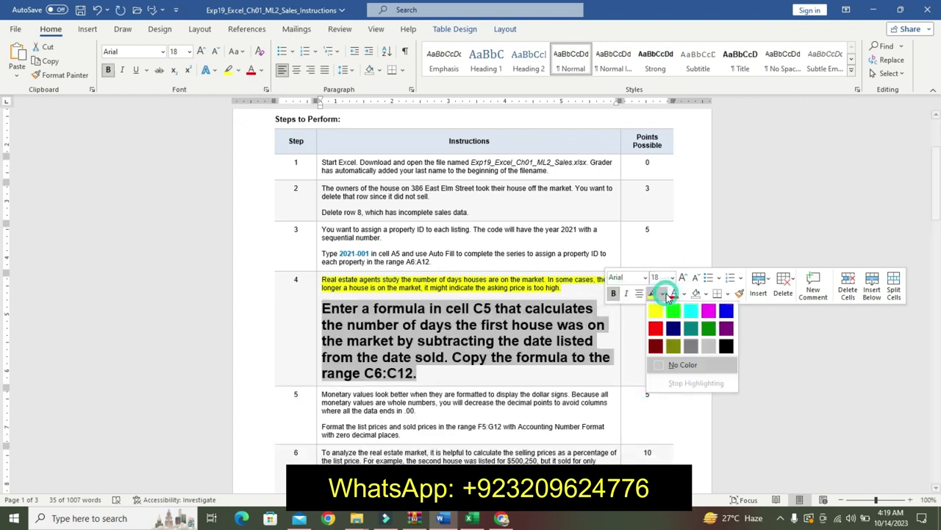
left_click(690, 310)
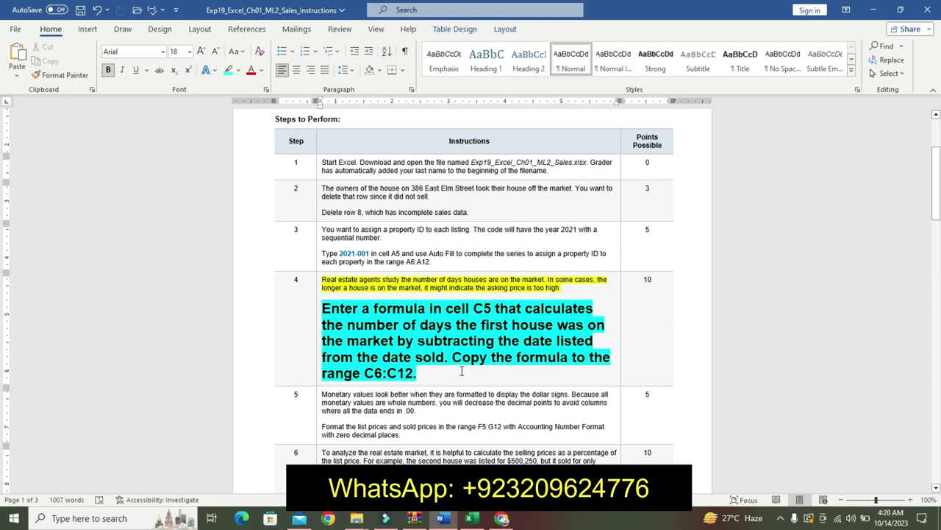
Step: Switch to Excel and enter the formula =E5-D5 in cell C5 to calculate the first house's days on market
left_click(471, 517)
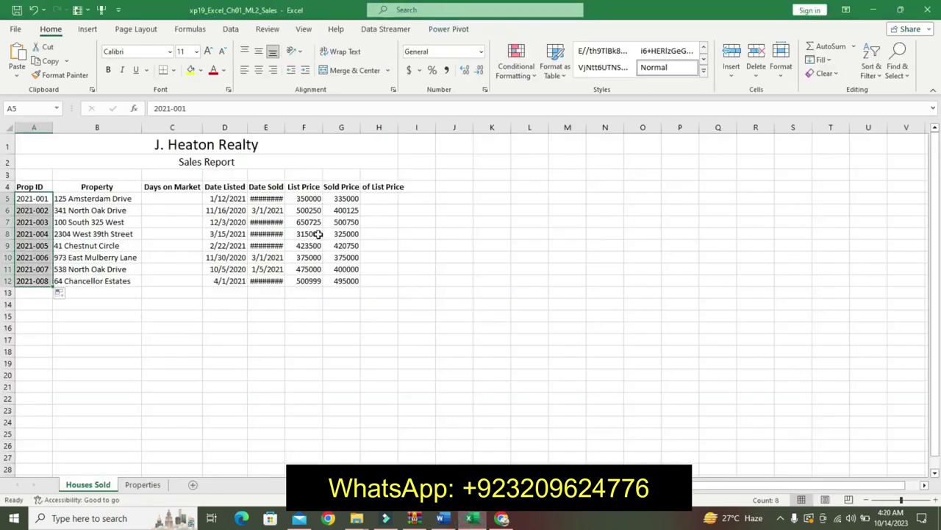
left_click(177, 197)
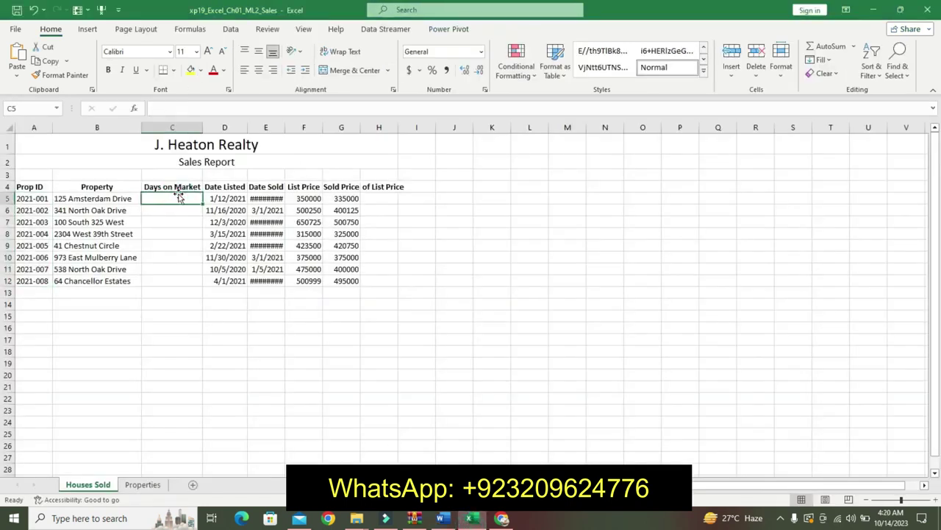
type("=")
left_click(270, 198)
type("-")
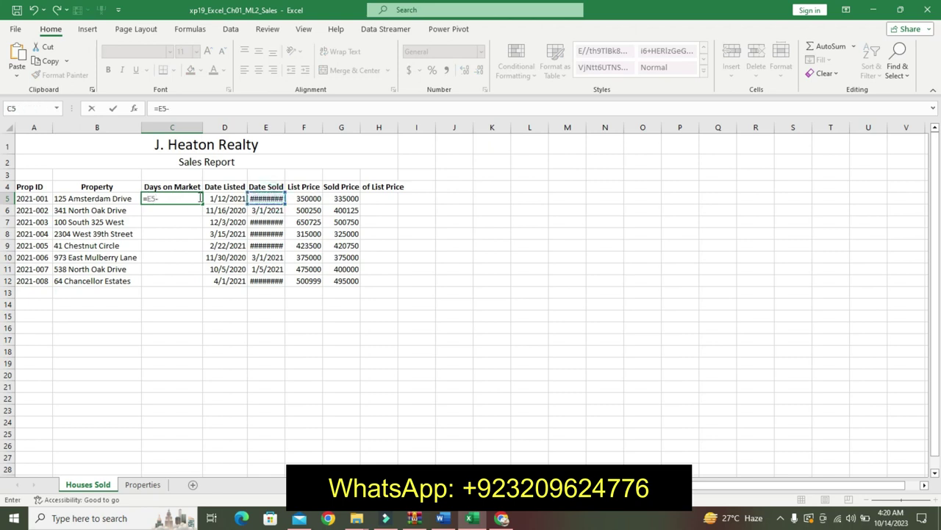
left_click(232, 200)
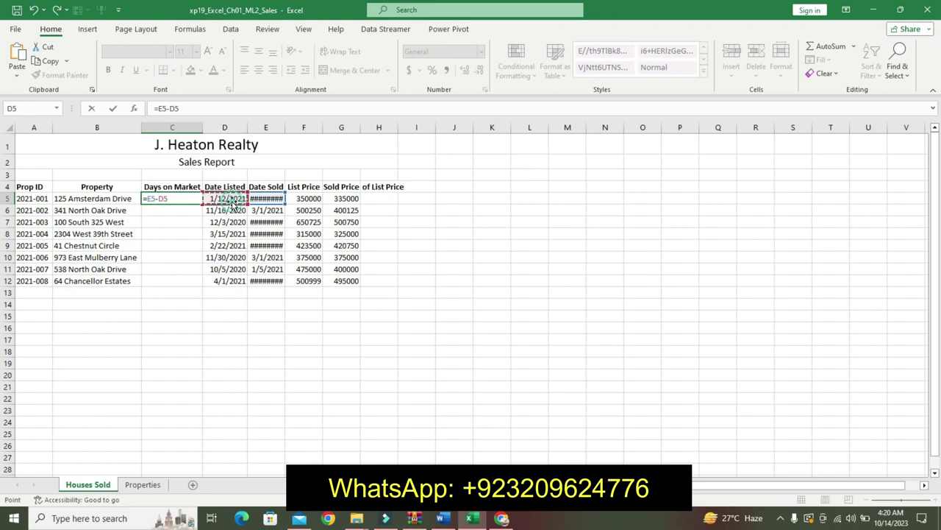
key("Return")
Step: Recheck step 4 in the Word instructions, then copy the C5 formula down through C6:C12 in Excel
left_click(186, 198)
left_click(442, 519)
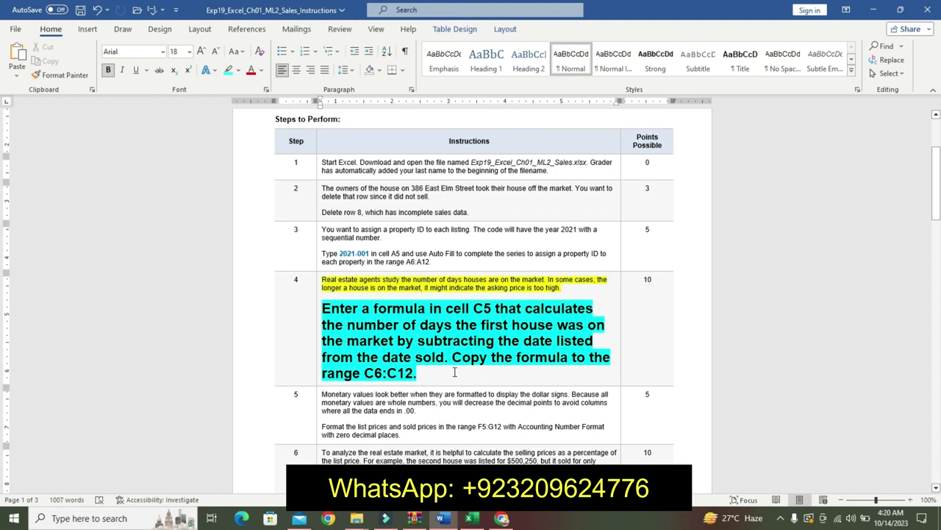
mouse_move(471, 518)
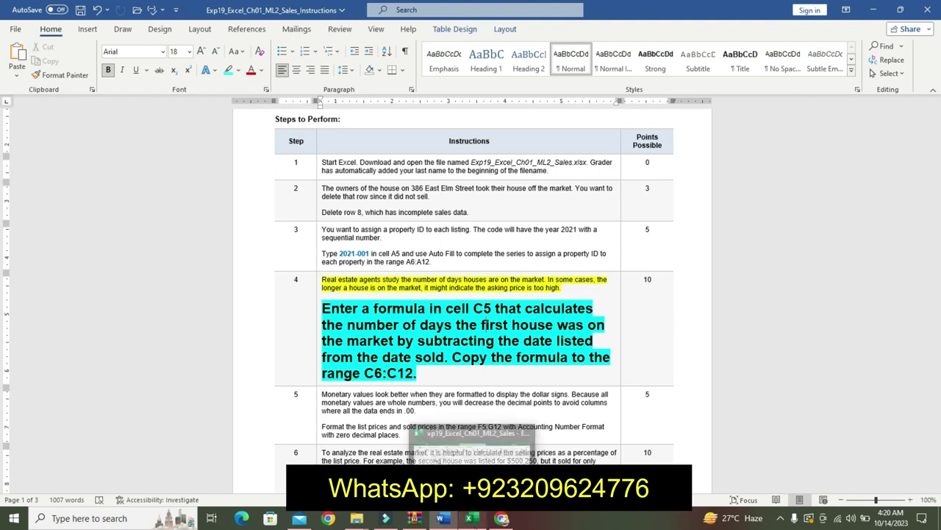
left_click(471, 447)
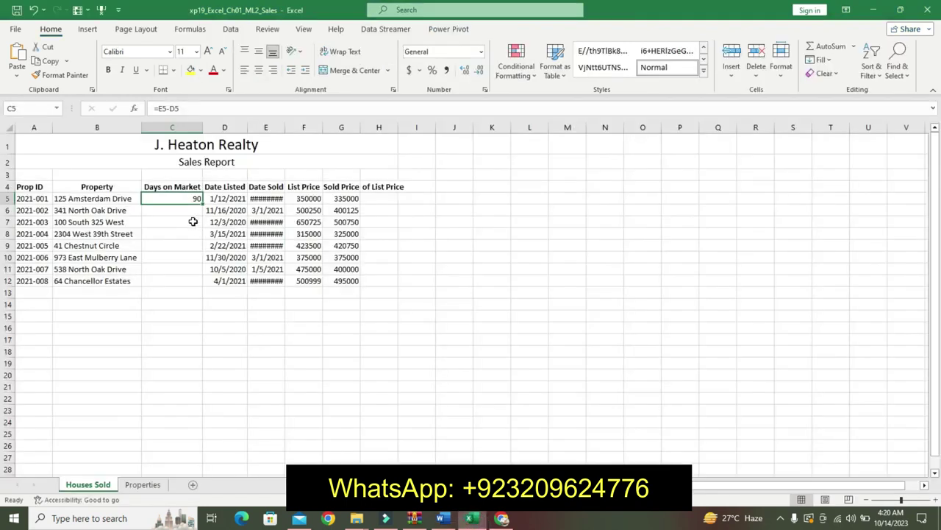
left_click_drag(203, 203, 208, 287)
Step: Switch to the Word instructions and undo all of step 4's highlighting, bold and font size changes
left_click(441, 518)
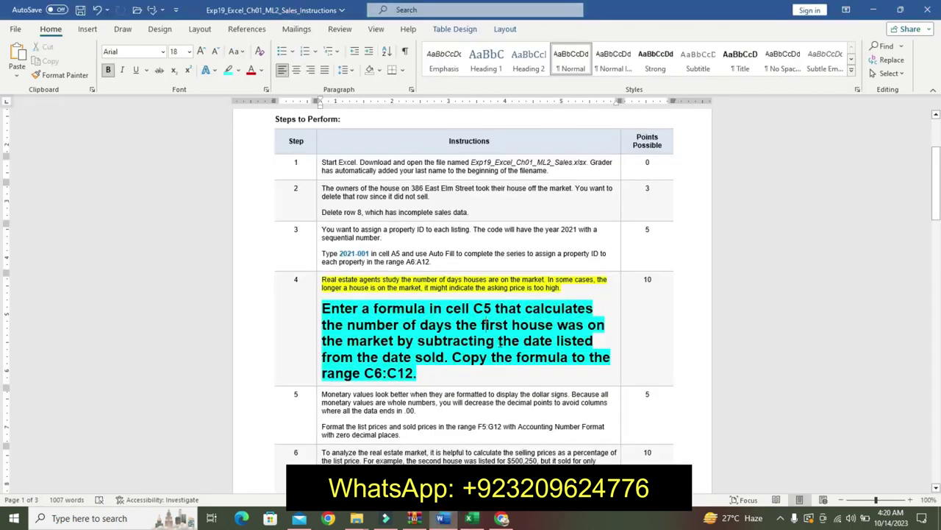
key("ctrl+z")
key("ctrl+z")
key("ctrl+z")
key("ctrl+z")
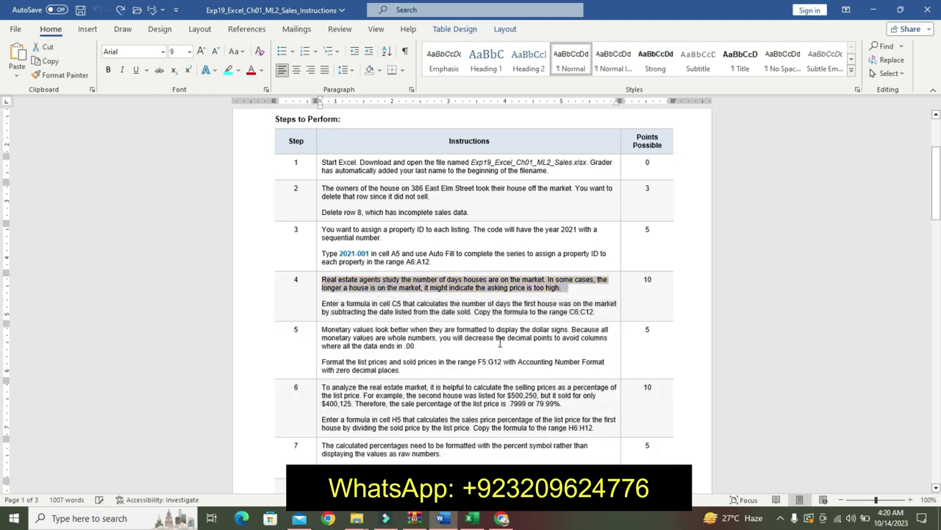
Step: Set step 5's opening passage about monetary values to 10 pt and highlight it in yellow
left_click_drag(324, 328, 430, 351)
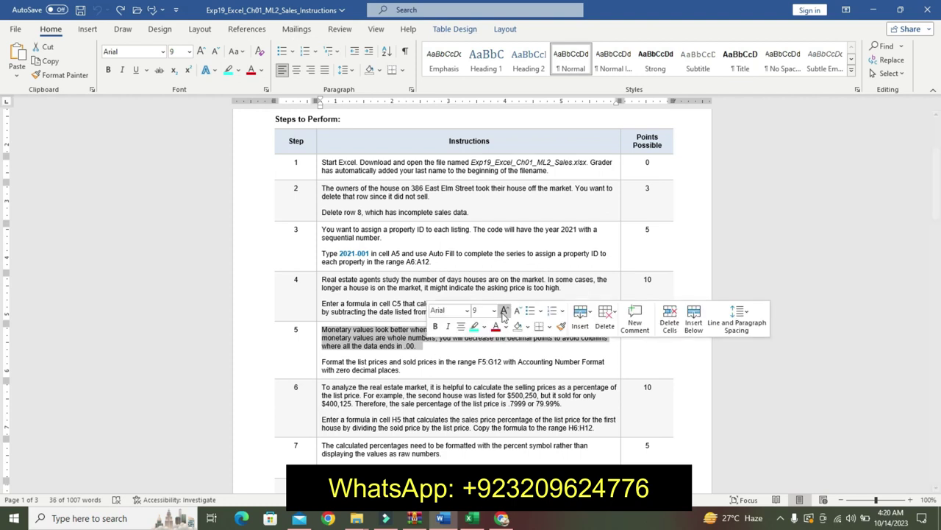
left_click(494, 312)
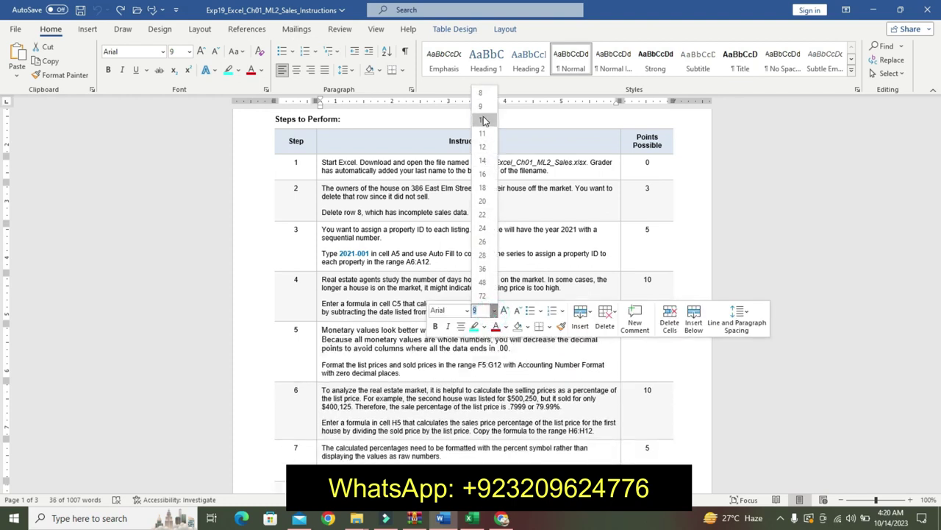
left_click(482, 120)
left_click(484, 326)
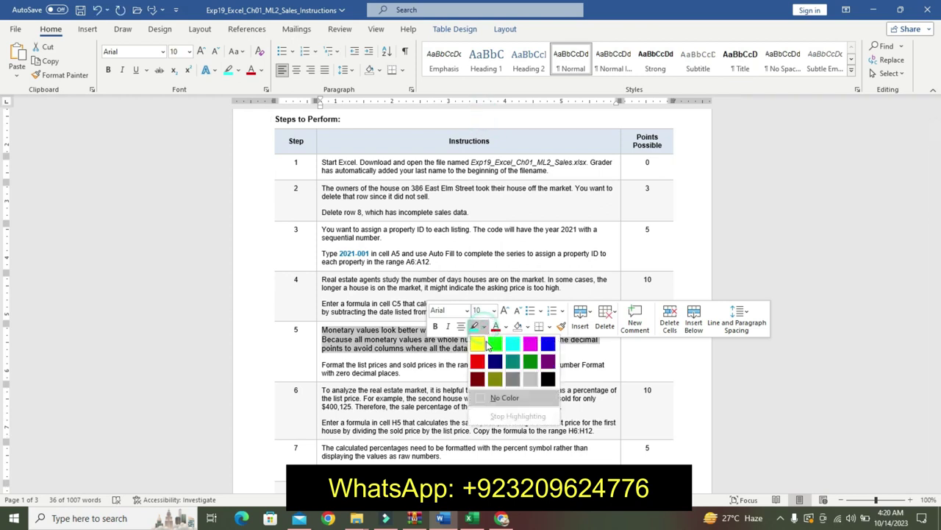
left_click(478, 341)
Step: Format step 5's Accounting Number Format instruction as 16 pt bold text with turquoise highlighting
left_click_drag(321, 364, 429, 371)
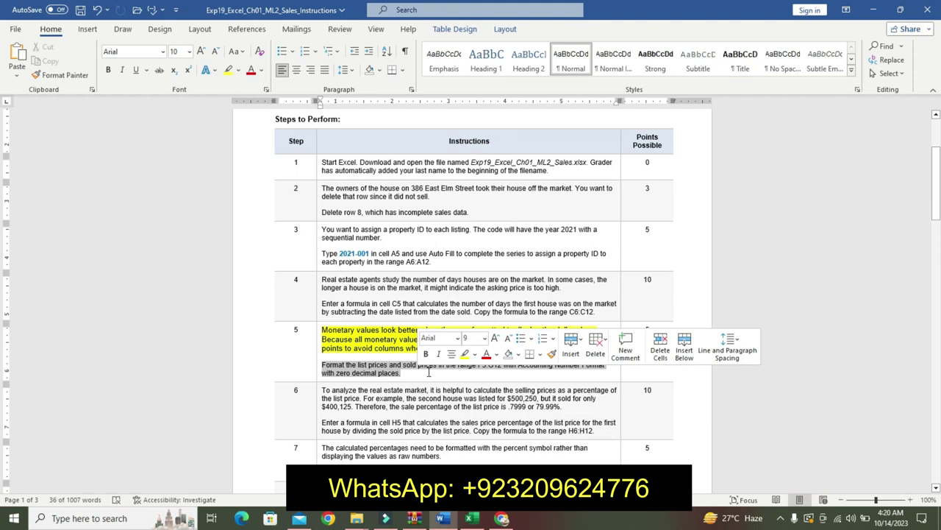
left_click(484, 337)
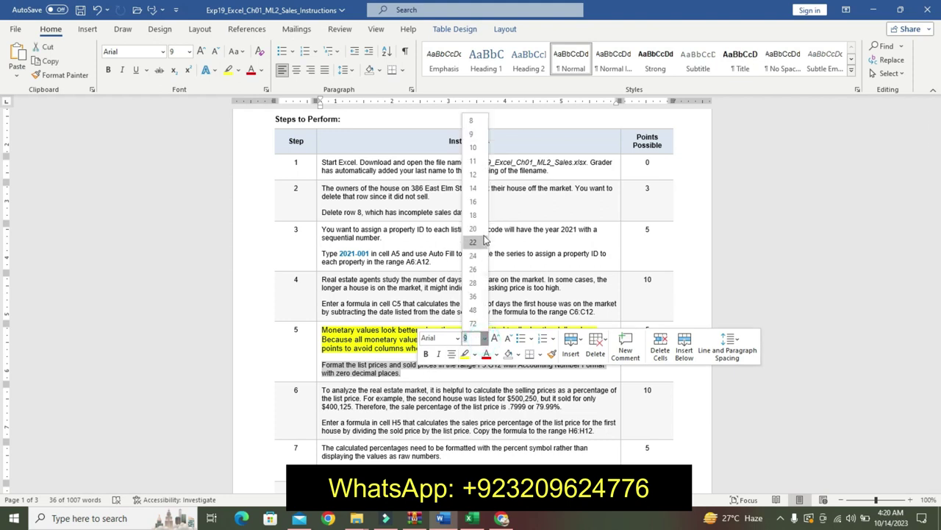
left_click(473, 201)
left_click(428, 353)
left_click(474, 353)
left_click(512, 373)
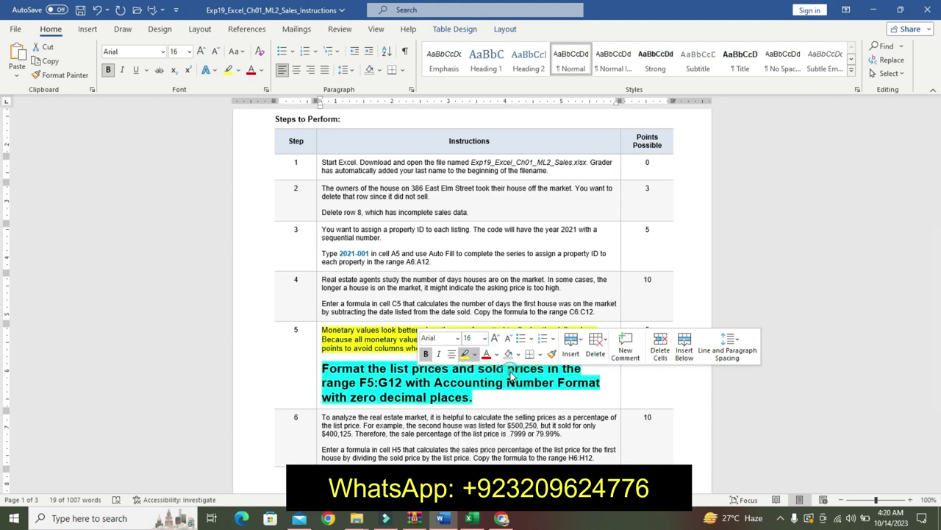
left_click(395, 397)
left_click_drag(329, 374, 515, 397)
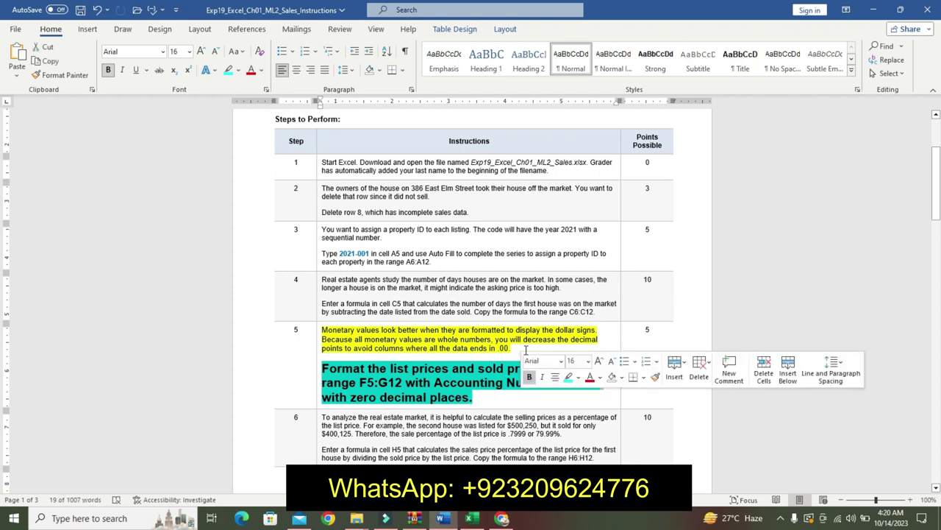
left_click(449, 373)
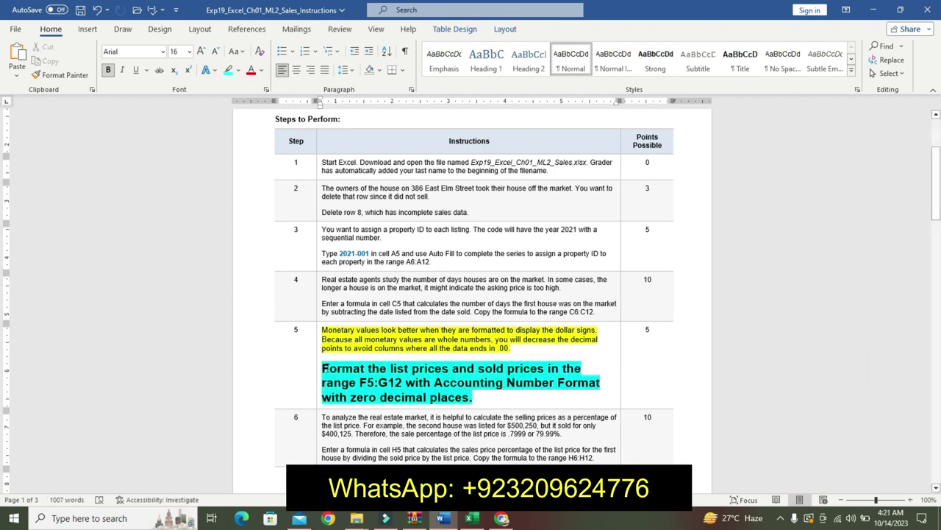
left_click_drag(319, 358, 462, 384)
left_click(462, 384)
Step: Copy the range reference F5:G12 from step 5 and use it to select that range in Excel's Houses Sold worksheet
left_click_drag(359, 383, 399, 388)
key("ctrl+c")
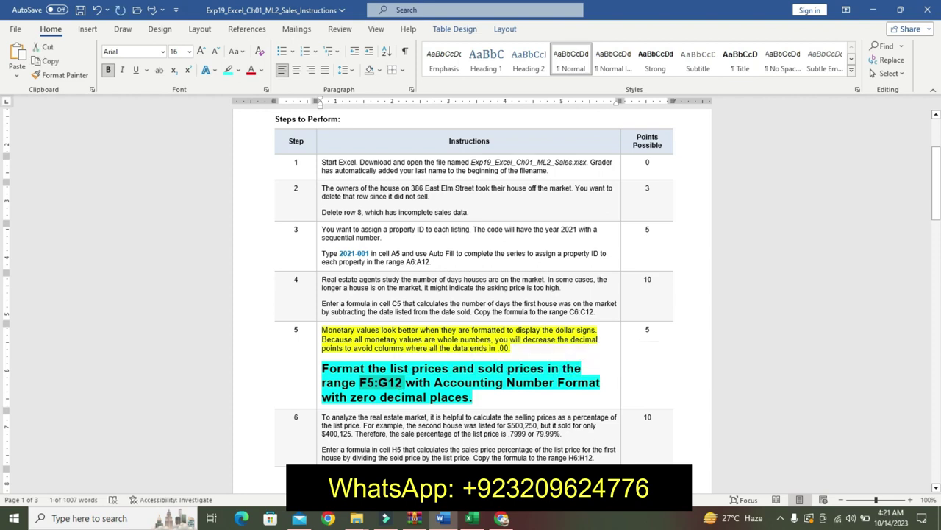
left_click(471, 518)
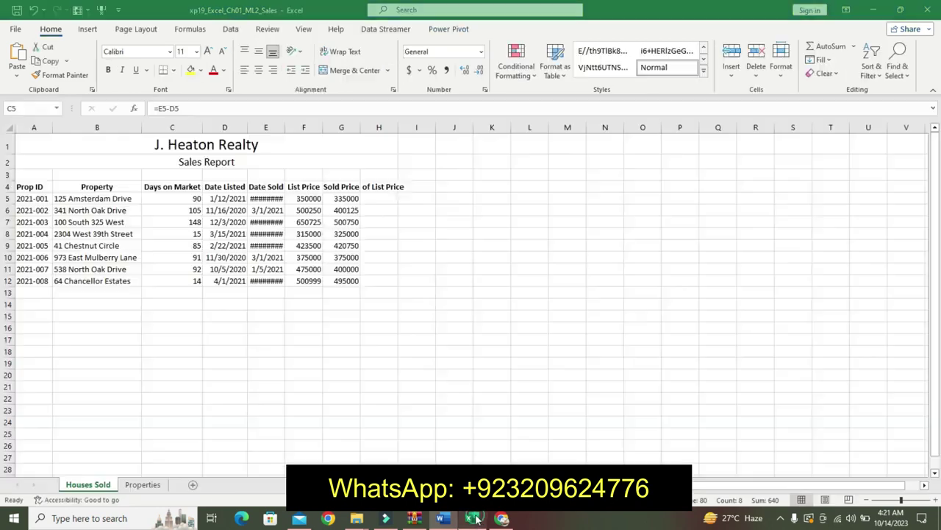
left_click(39, 104)
key("BackSpace")
key("ctrl+v")
key("Return")
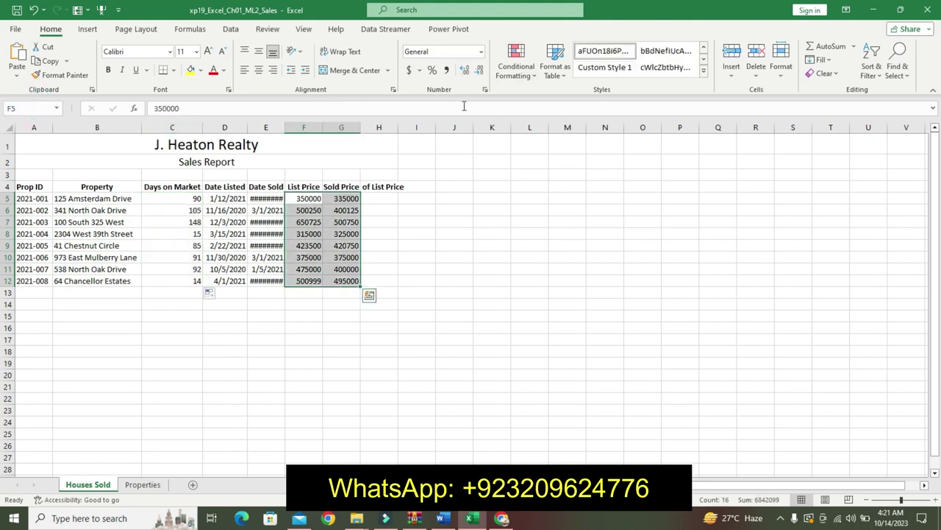
Step: Recheck step 5 in Word, then apply the Accounting number format with 0 decimal places to F5:G12 in Excel
left_click(464, 518)
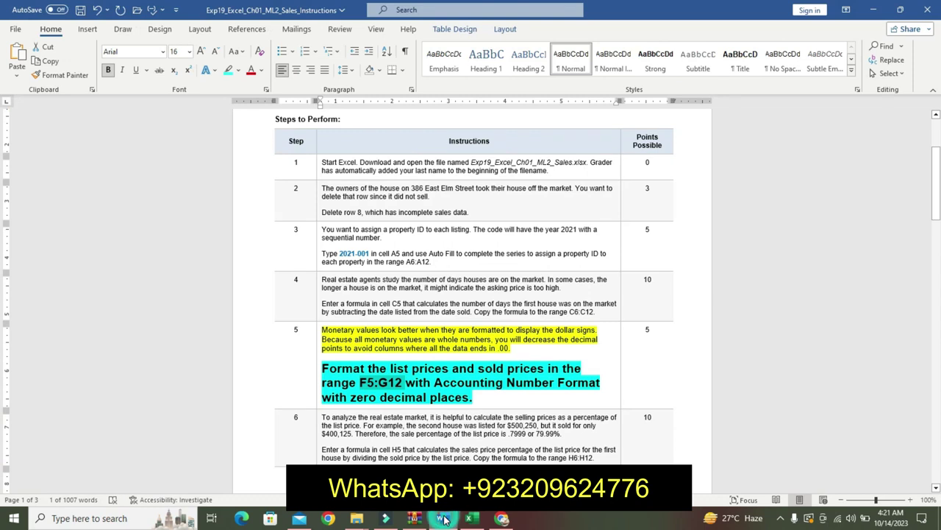
left_click(468, 518)
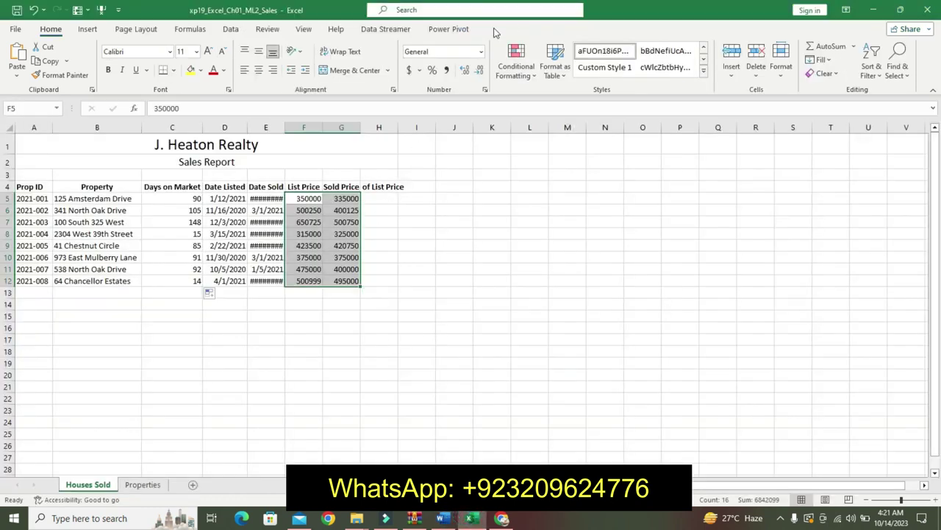
left_click(483, 51)
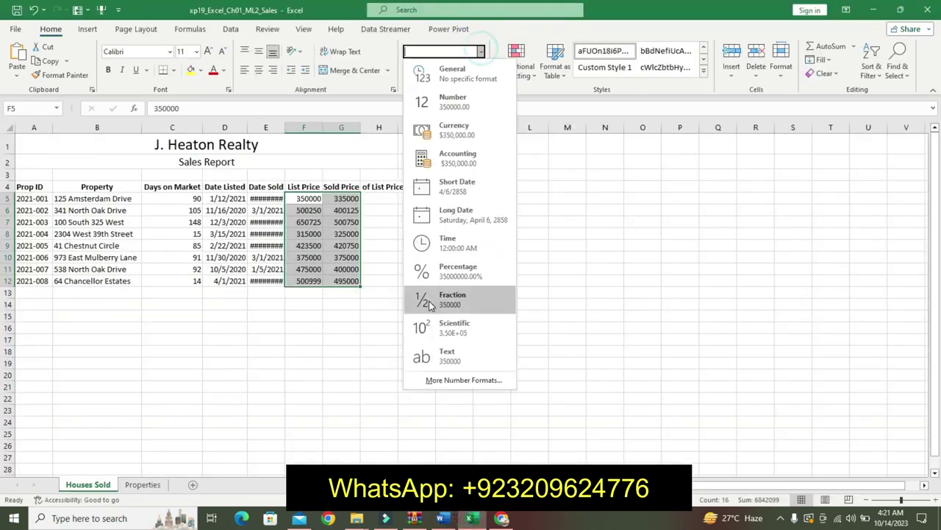
left_click(455, 380)
left_click(486, 204)
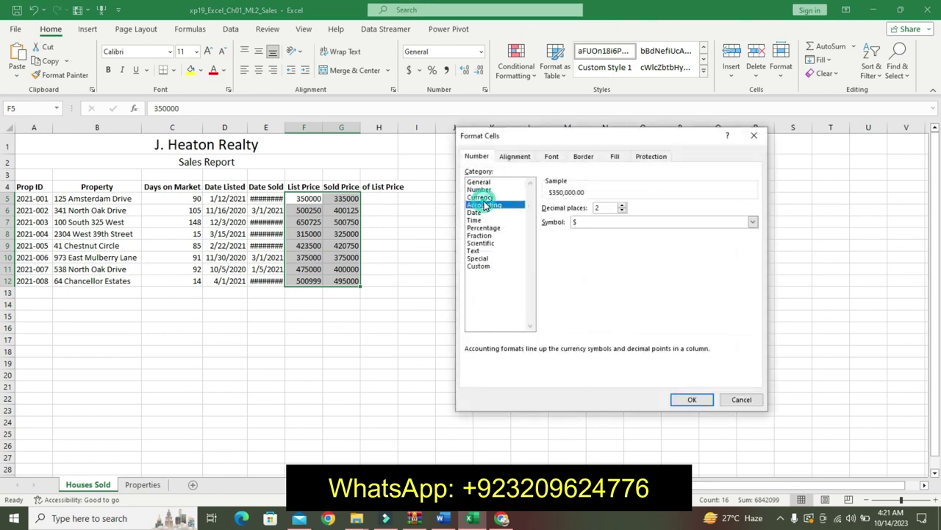
left_click(622, 210)
left_click(622, 210)
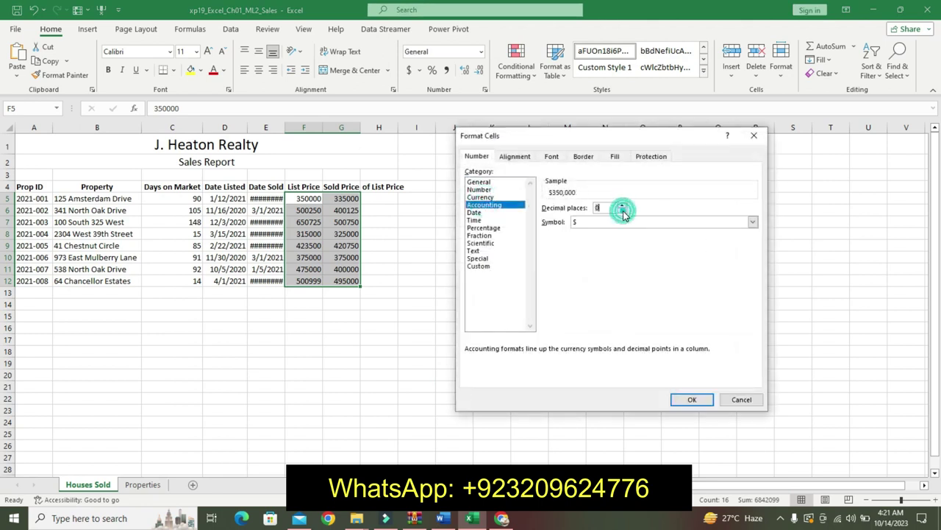
left_click(691, 401)
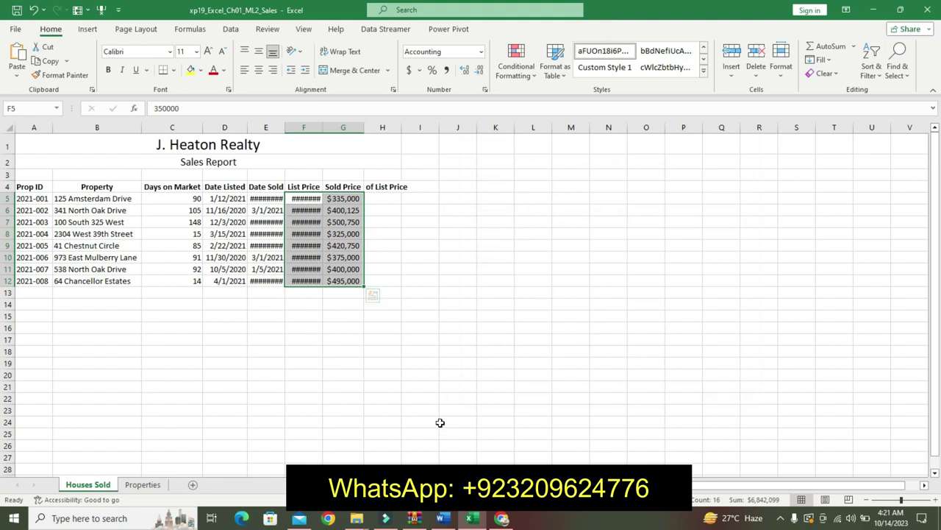
Step: Switch to the Word instructions and undo step 5's highlighting, bold and font size changes
left_click(441, 518)
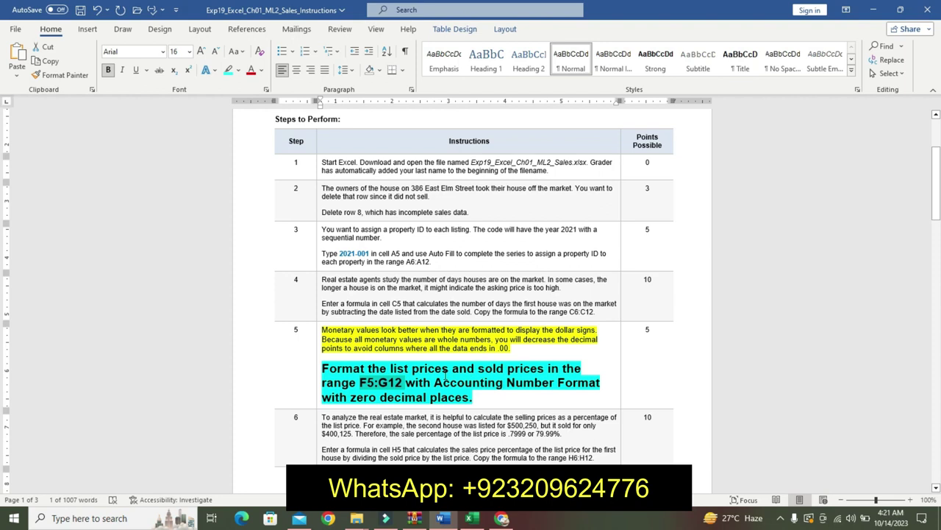
key("ctrl+z")
key("ctrl+z")
key("ctrl+z")
key("ctrl+z")
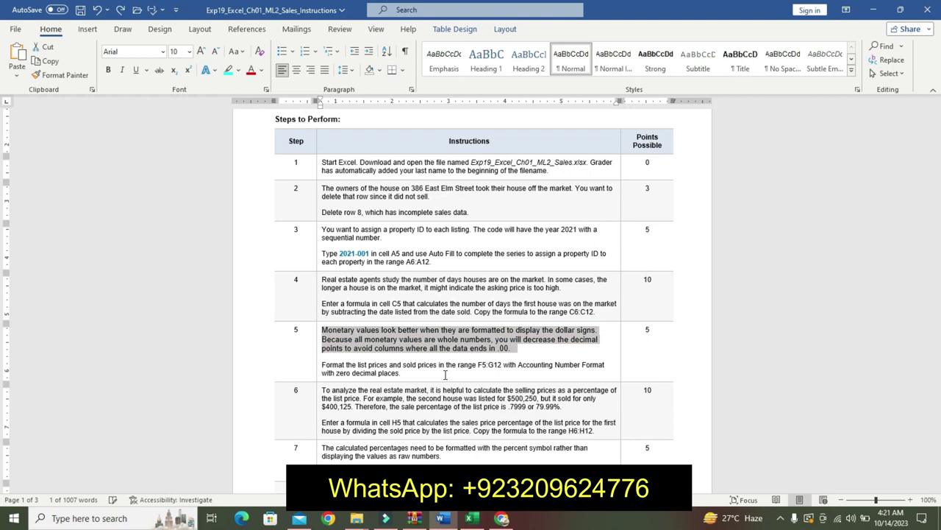
Step: Highlight step 6's opening passage about selling prices as a percentage of the list price in yellow
left_click_drag(937, 206, 938, 214)
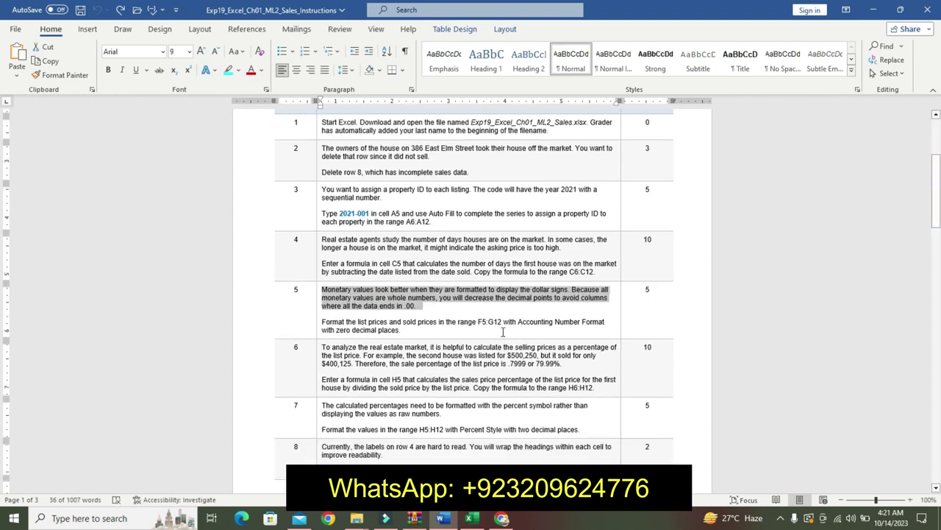
left_click(350, 350)
left_click_drag(324, 348, 476, 366)
left_click(476, 366)
left_click_drag(323, 350, 581, 367)
left_click(637, 351)
left_click(629, 362)
Step: Format step 6's formula instruction for cell H5 as 16 pt bold text with turquoise highlighting
left_click_drag(329, 380, 600, 390)
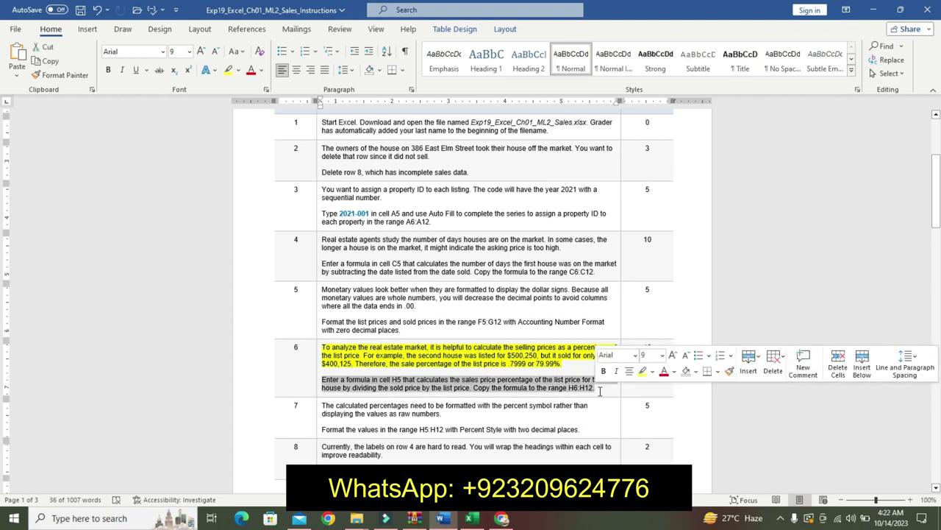
left_click(661, 354)
left_click(650, 218)
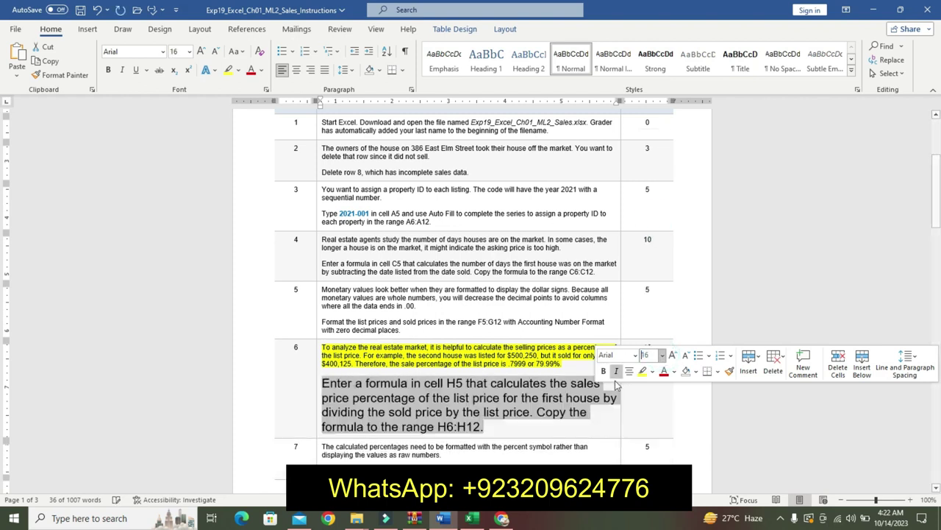
left_click(603, 372)
left_click(652, 371)
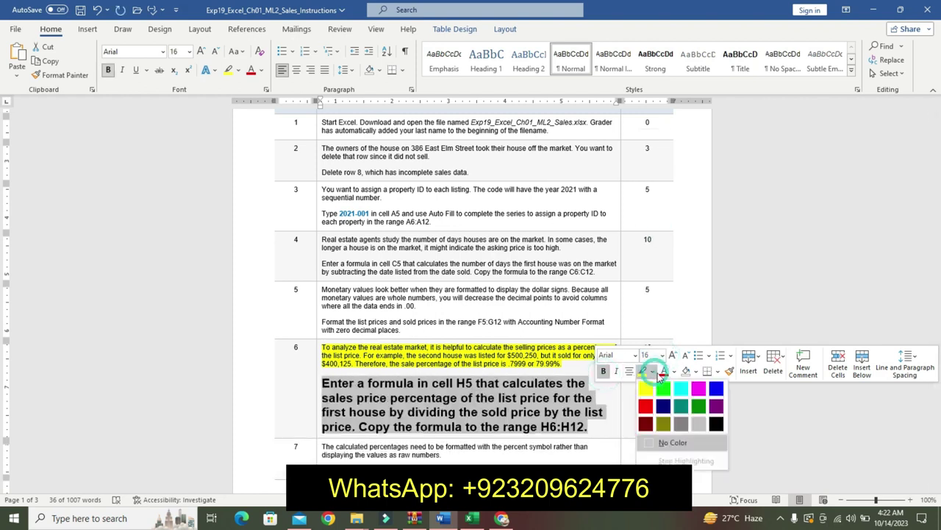
left_click(682, 390)
left_click(535, 397)
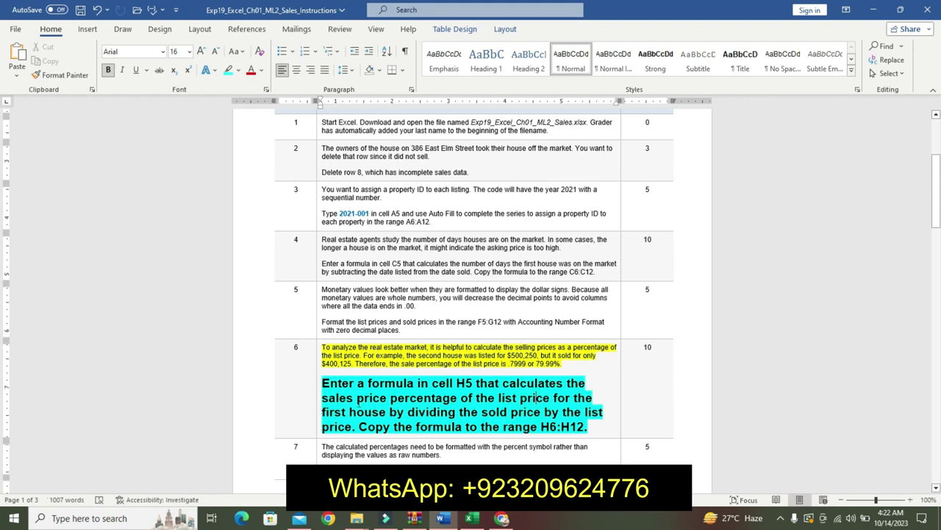
Step: Switch to Excel and, after rechecking step 6 in Word, enter the formula =G5/F5 in cell H5 of the Houses Sold sheet
left_click(471, 518)
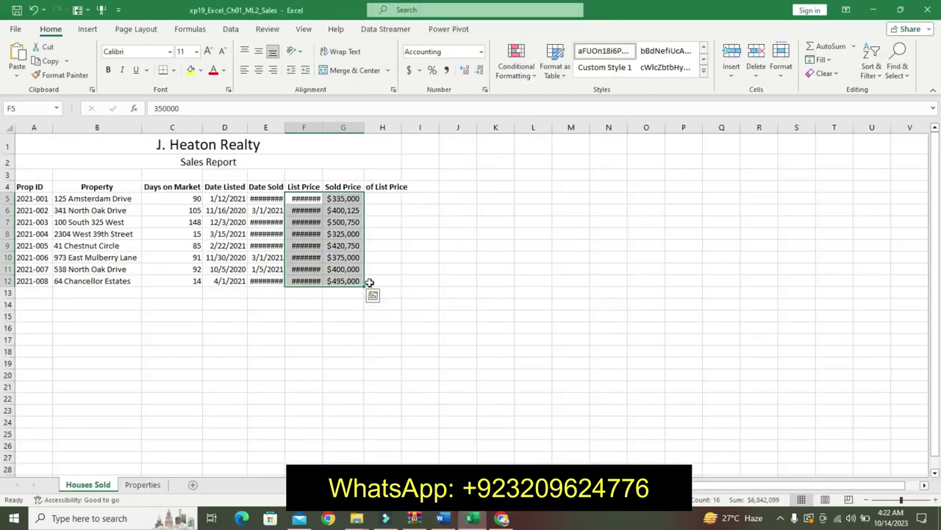
left_click(387, 199)
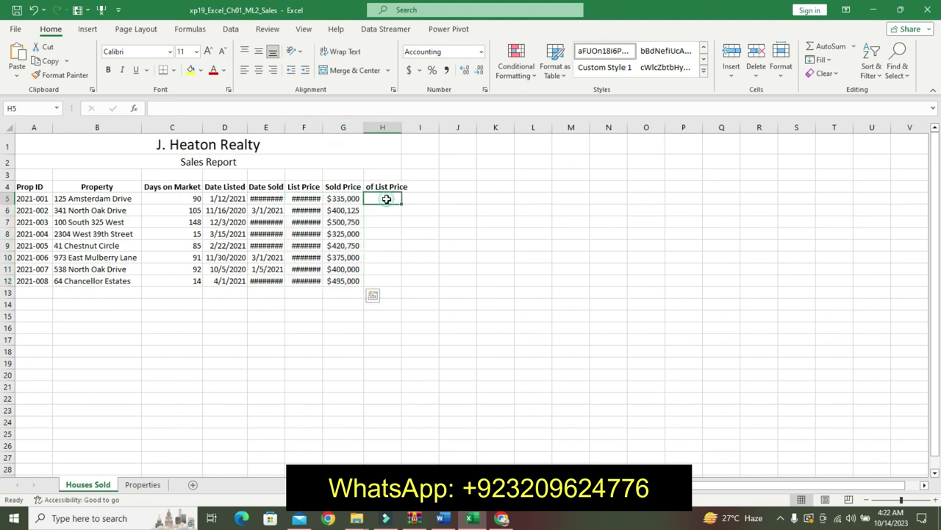
left_click(441, 518)
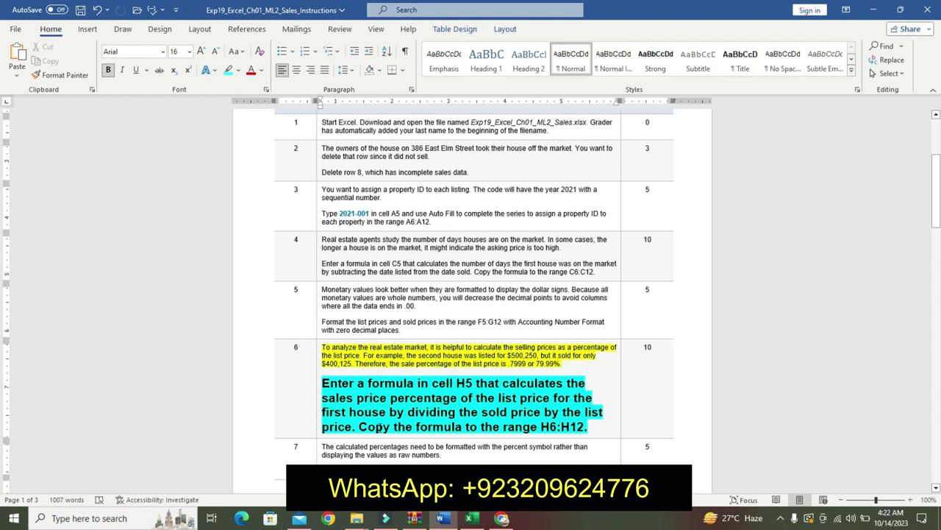
left_click(471, 520)
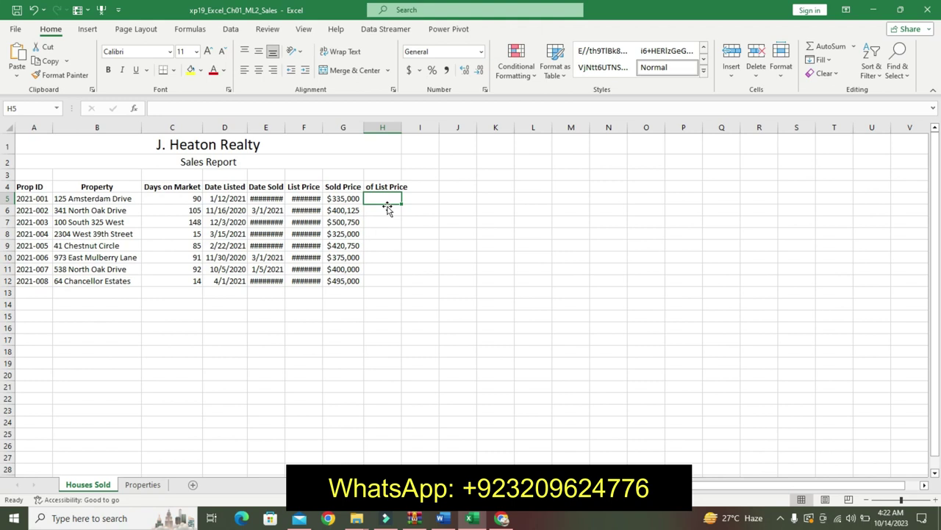
type("=")
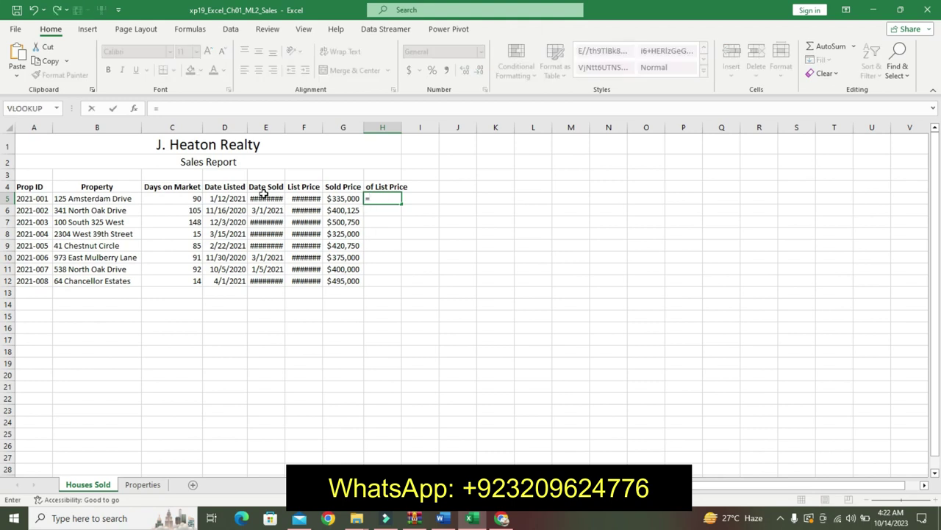
left_click(341, 199)
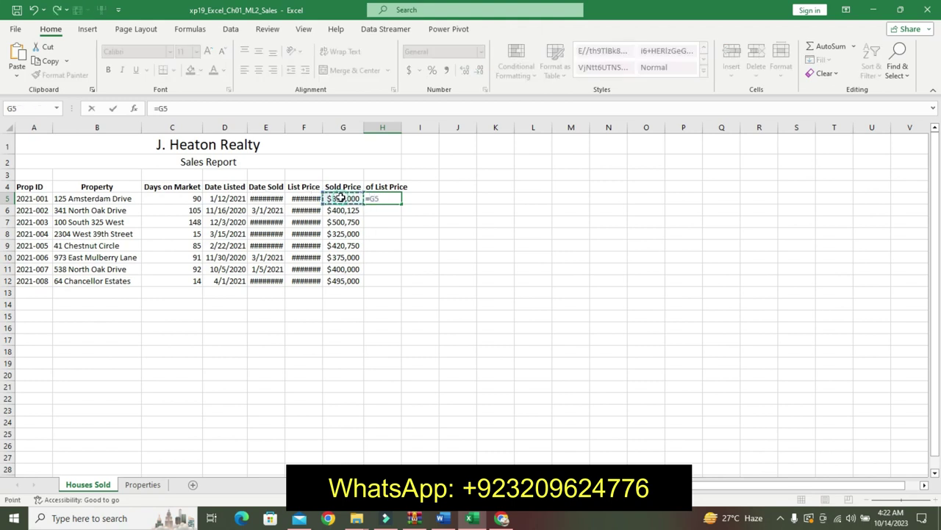
type("/")
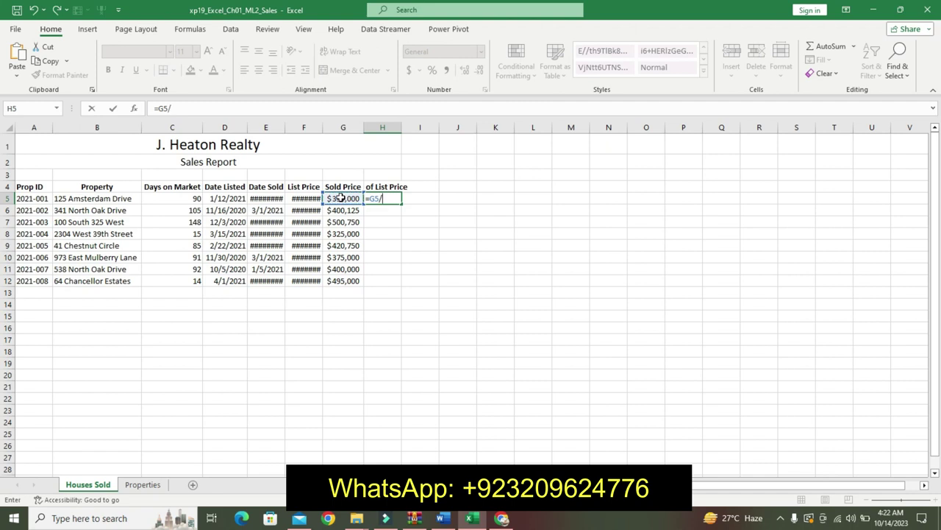
left_click(301, 198)
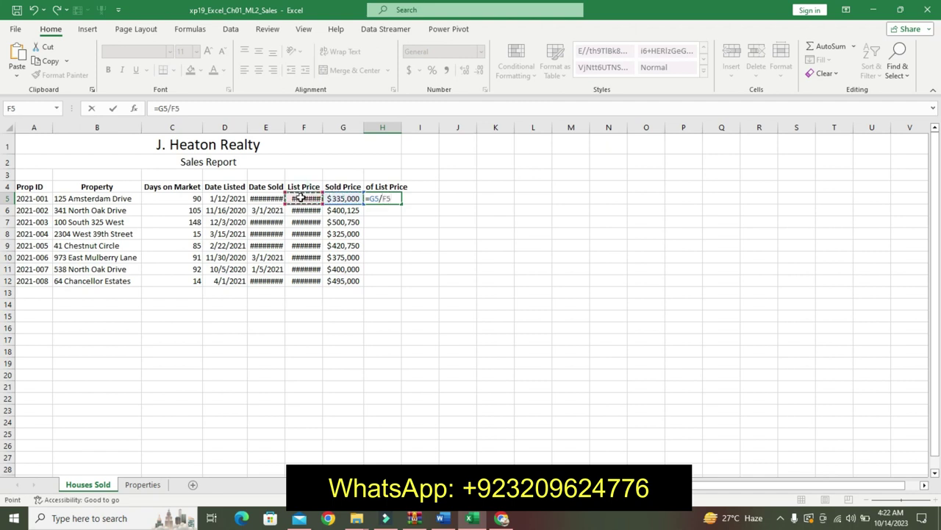
key("Return")
Step: Recheck step 6 in Word, then copy the H5 formula down through H6:H12 in Excel
left_click(441, 518)
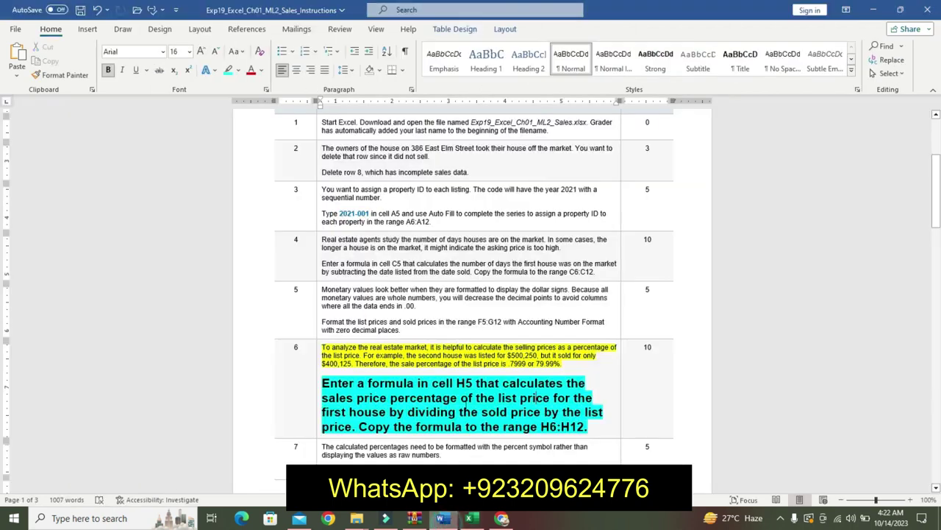
left_click(470, 518)
left_click(382, 198)
left_click_drag(401, 203, 391, 289)
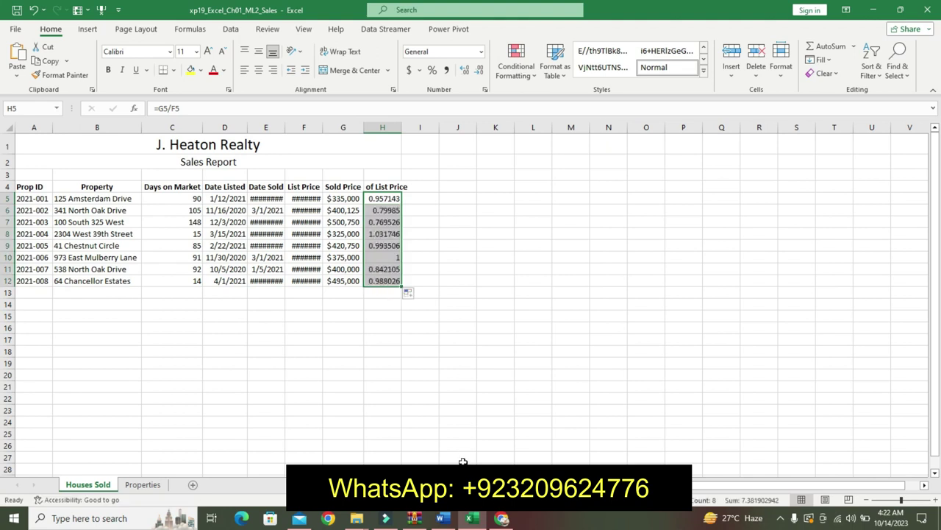
Step: Return to the Word instructions and undo step 6's highlighting, bold and font size changes
left_click(441, 518)
key("ctrl+z")
key("ctrl+z")
key("ctrl+z")
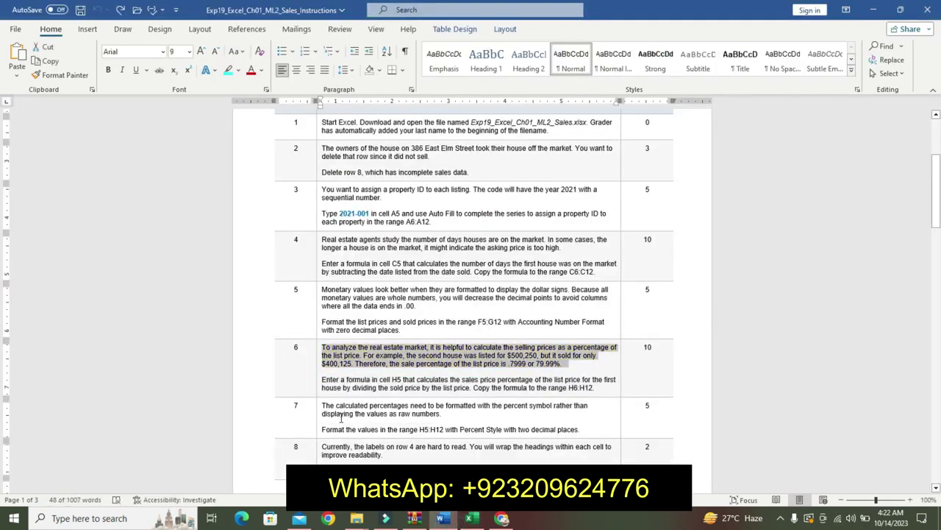
Step: Highlight step 7's opening passage about formatting the calculated percentages in yellow
left_click_drag(324, 408, 445, 416)
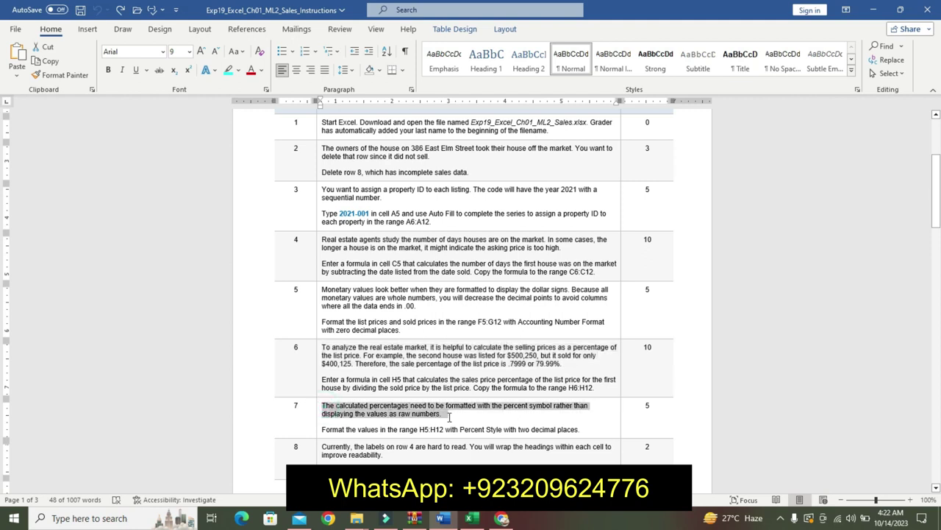
left_click(506, 399)
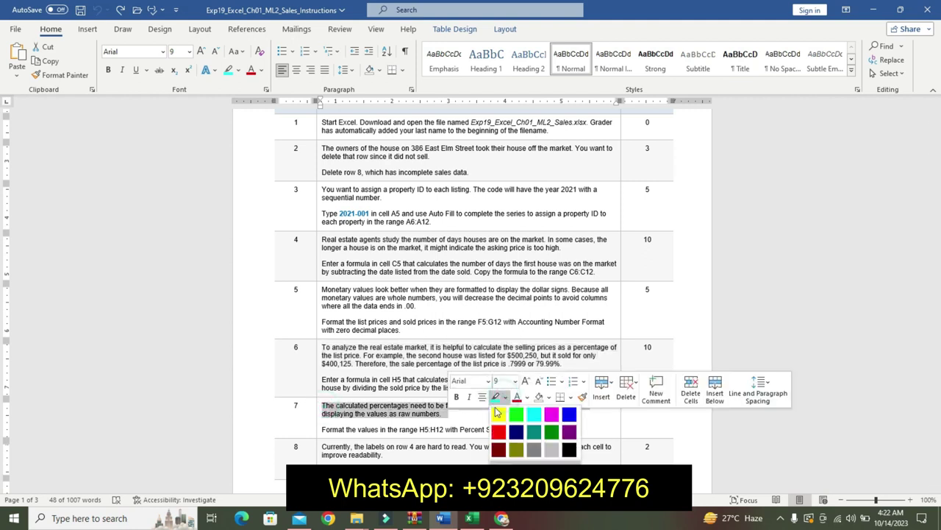
left_click(495, 411)
Step: Format step 7's Percent Style instruction as 14 pt bold text with turquoise highlighting
left_click_drag(322, 431, 583, 429)
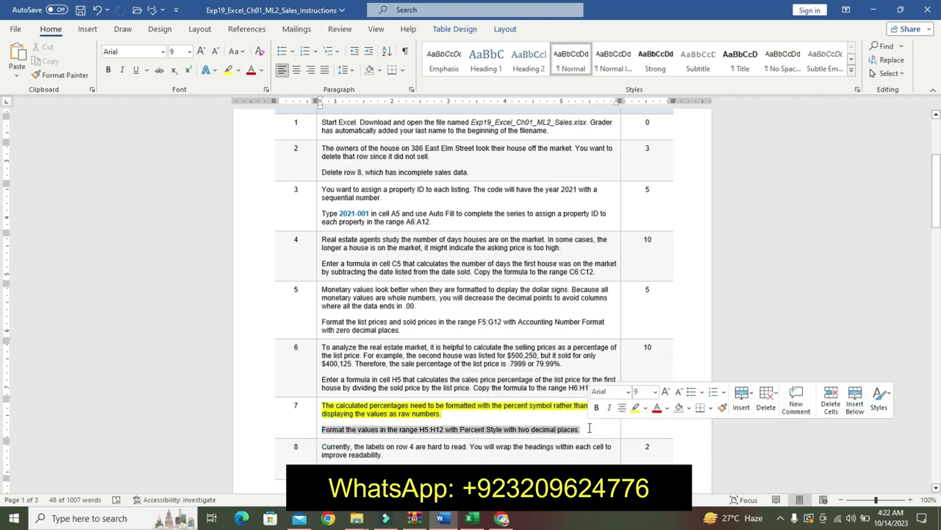
left_click(655, 391)
left_click(644, 241)
left_click(597, 408)
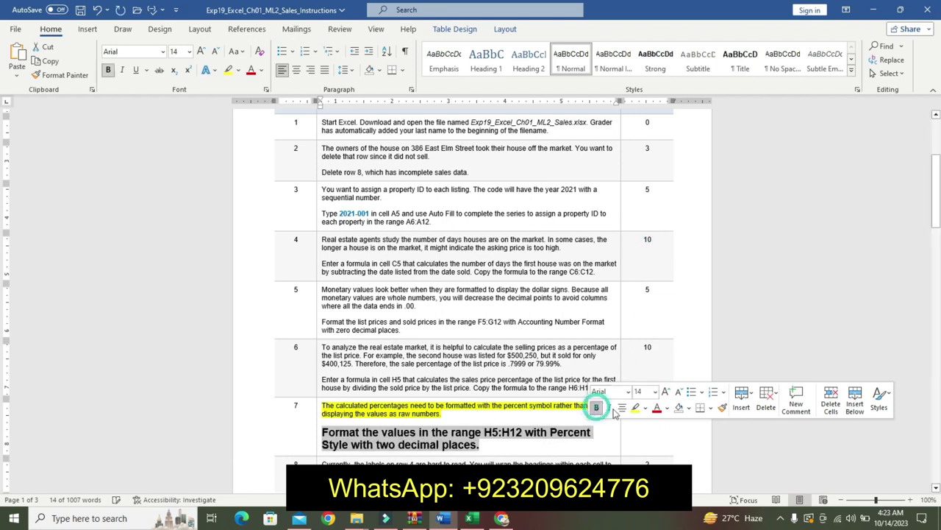
left_click(657, 408)
key("ctrl+z")
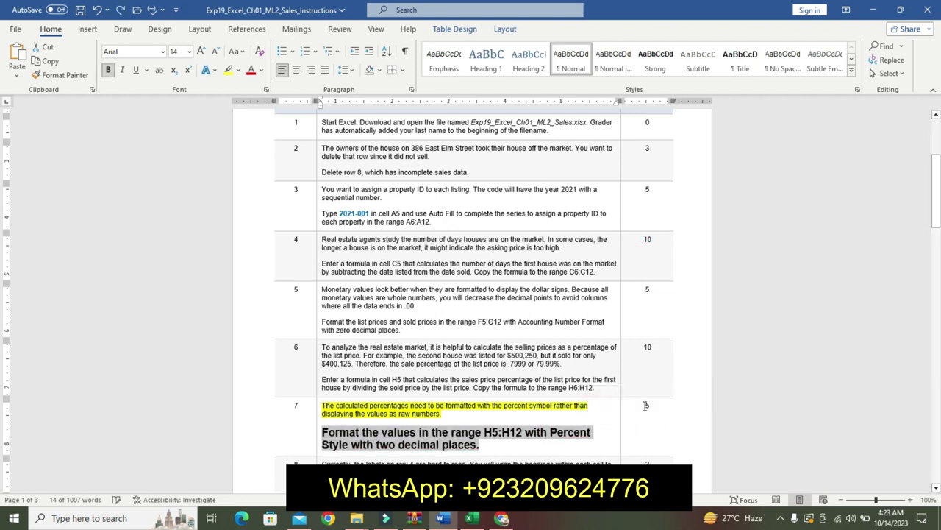
left_click(238, 70)
left_click(266, 88)
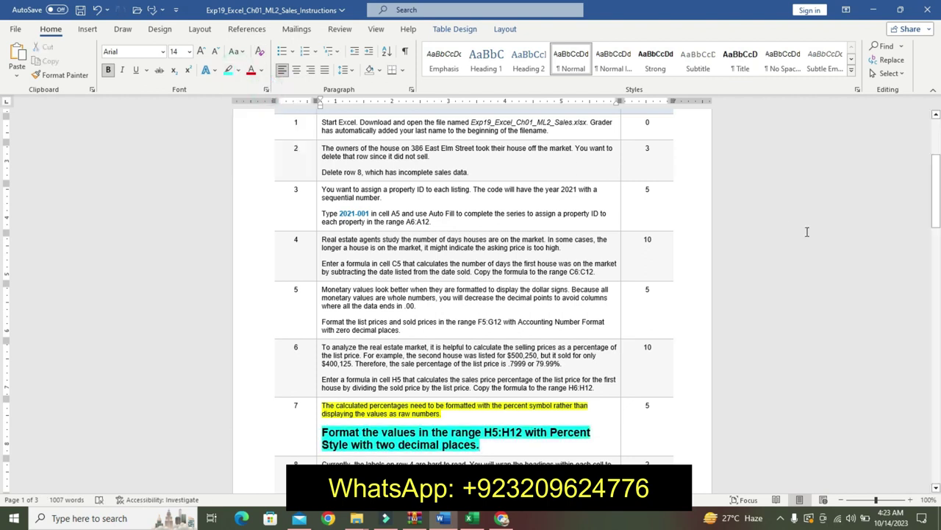
Step: Copy the range reference H5:H12 from step 7 and use it to select that range in Excel's Houses Sold worksheet
left_click_drag(937, 200, 939, 207)
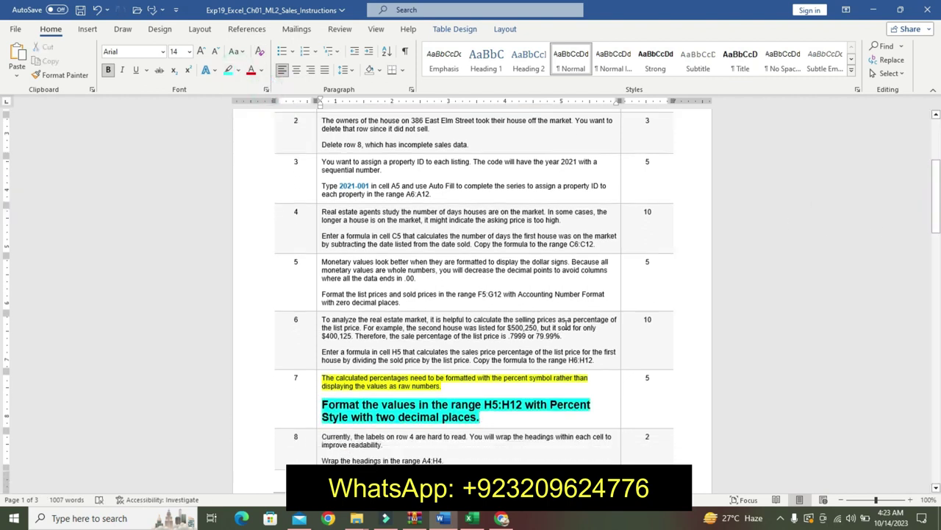
left_click_drag(485, 404, 518, 409)
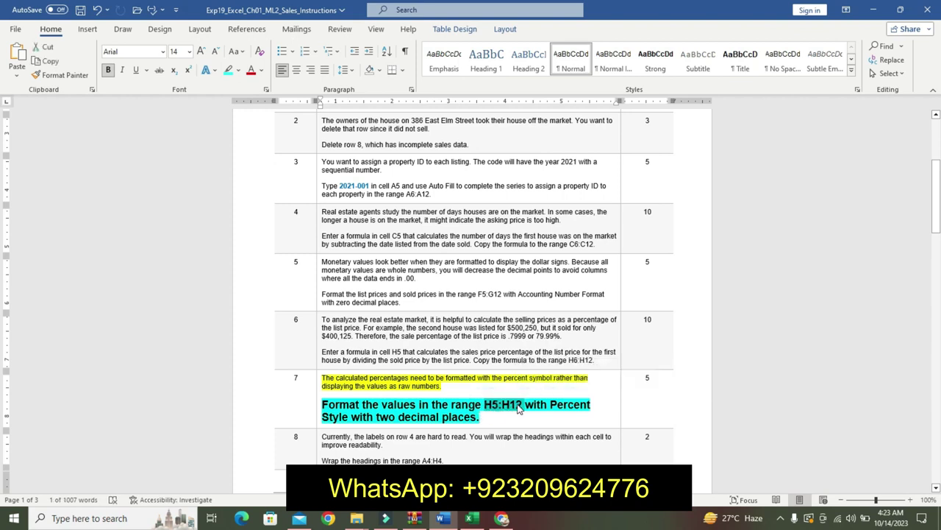
left_click(471, 517)
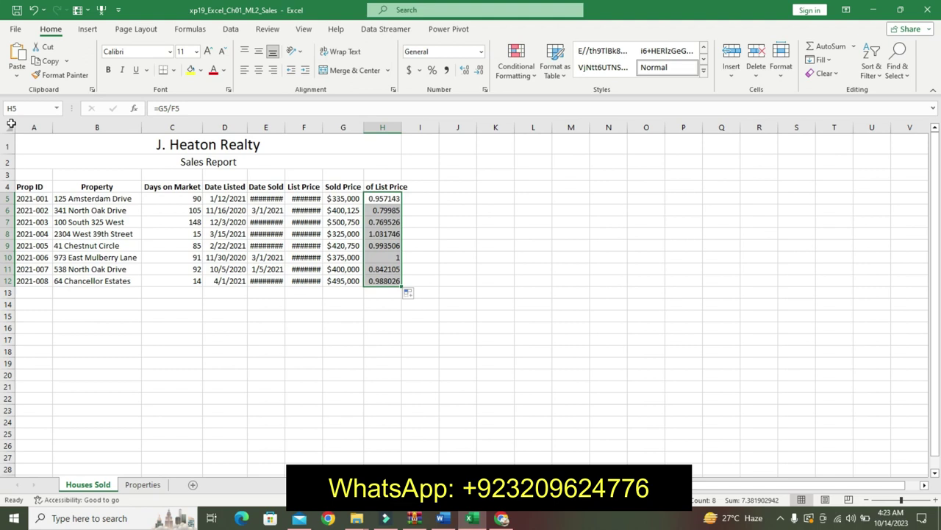
left_click(33, 104)
key("ctrl+v")
key("Return")
Step: Apply Percent Style with two decimal places to H5:H12, rechecking step 7 in Word along the way
left_click(433, 70)
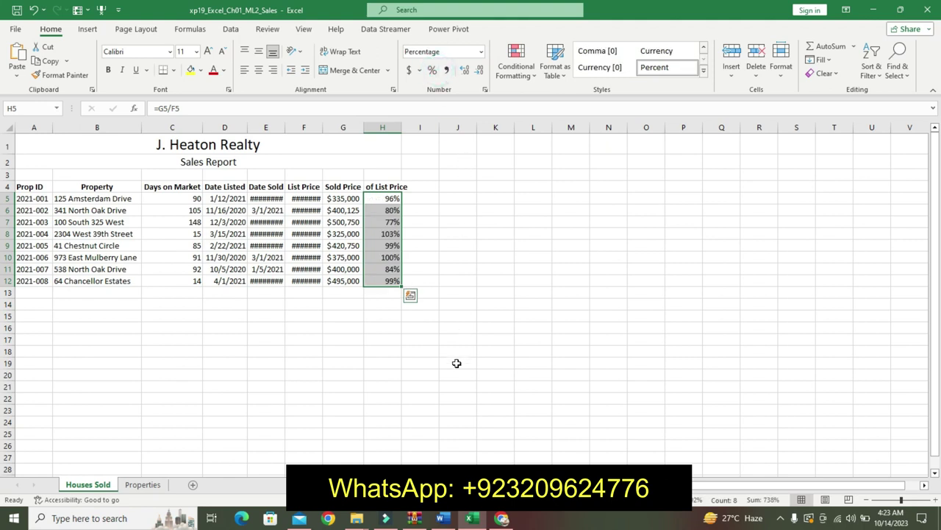
left_click(471, 519)
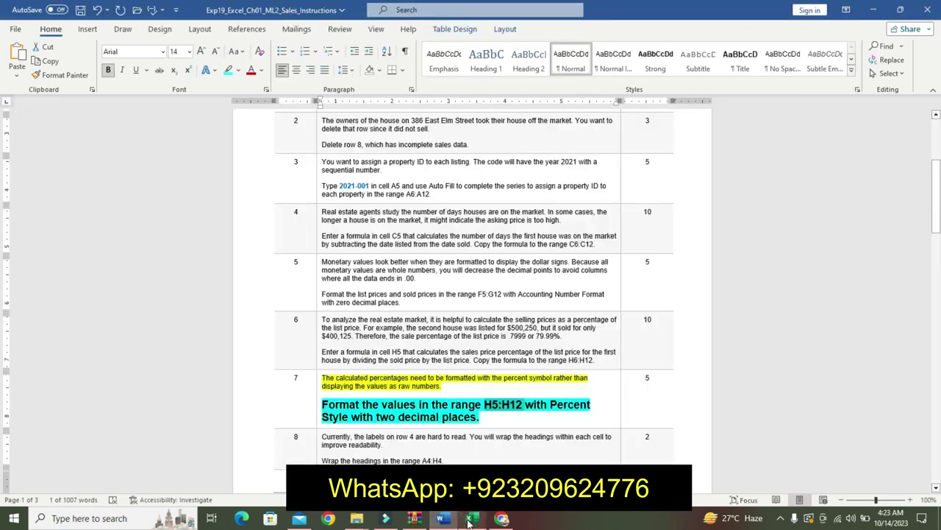
left_click(470, 519)
double_click(465, 70)
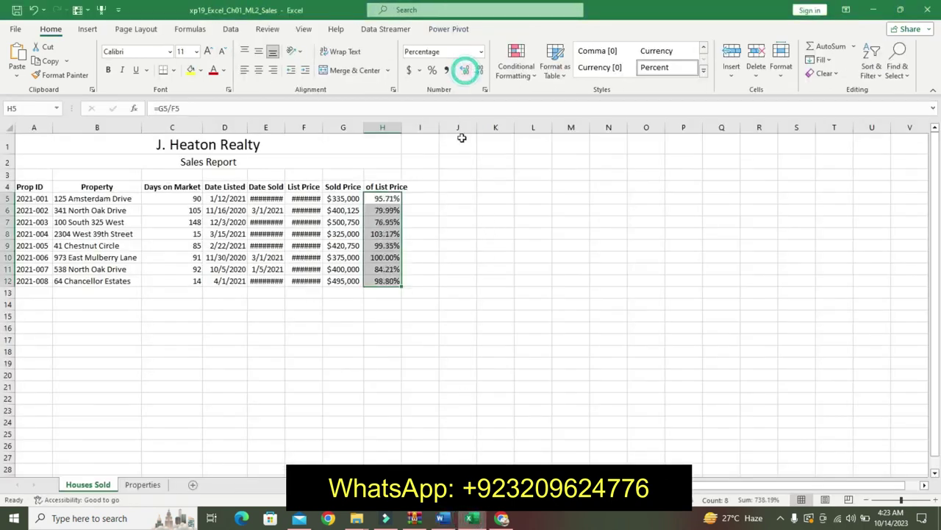
Step: Switch to the Word instructions and undo step 7's highlighting, bold and font size changes
left_click(441, 519)
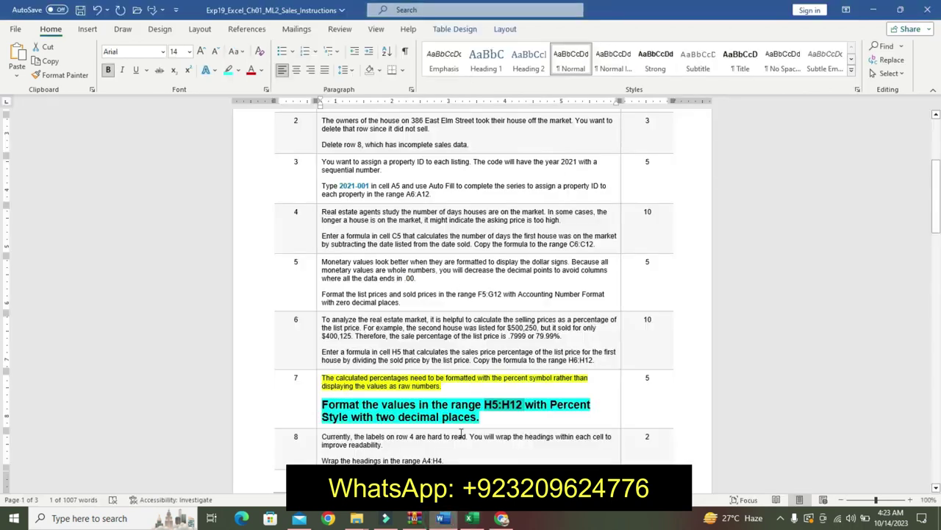
key("ctrl+z")
key("ctrl+z")
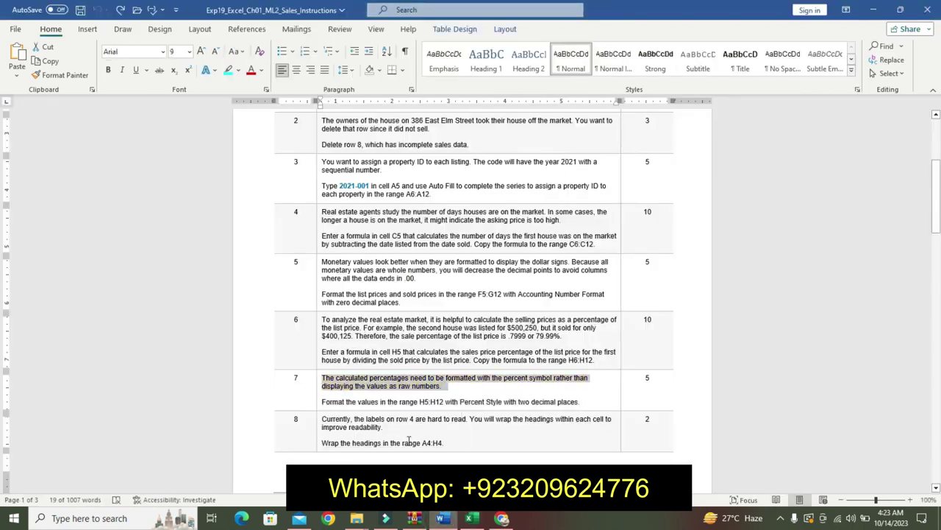
Step: Highlight step 8's opening passage about the hard-to-read row 4 labels in yellow
triple_click(329, 419)
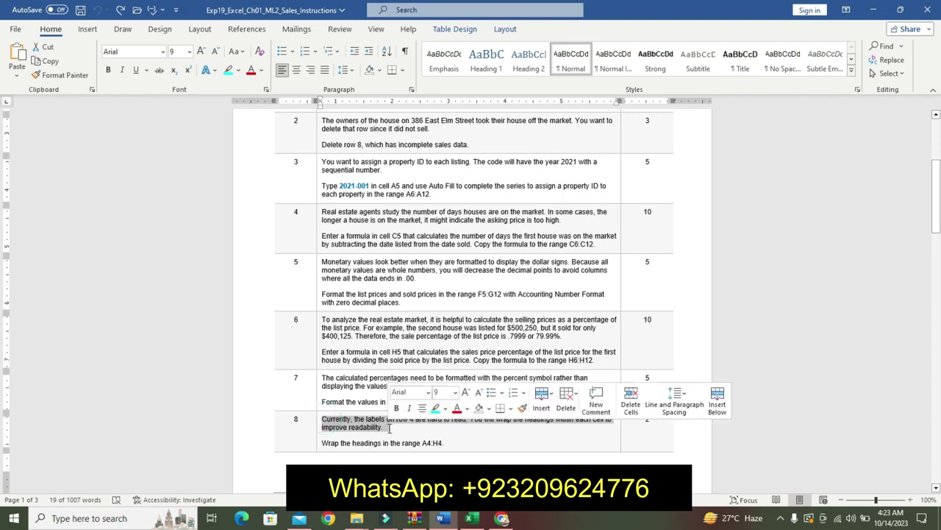
left_click(445, 410)
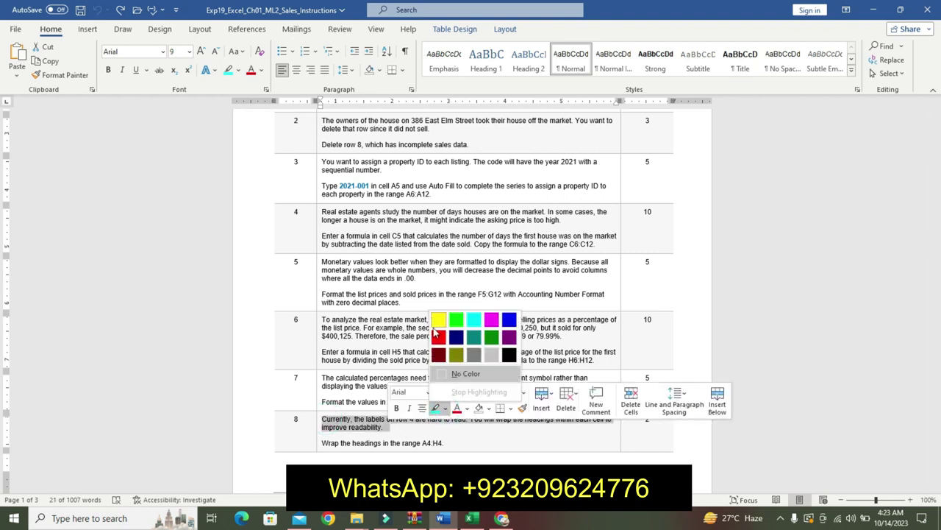
left_click(439, 321)
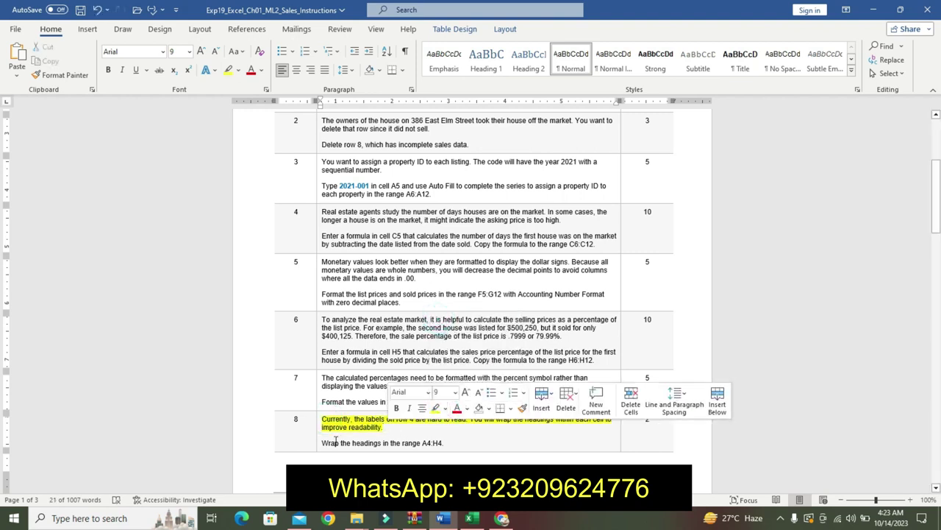
Step: Set step 8's instruction to wrap the headings in the range A4:H4 to 14 pt text
left_click_drag(332, 442, 454, 446)
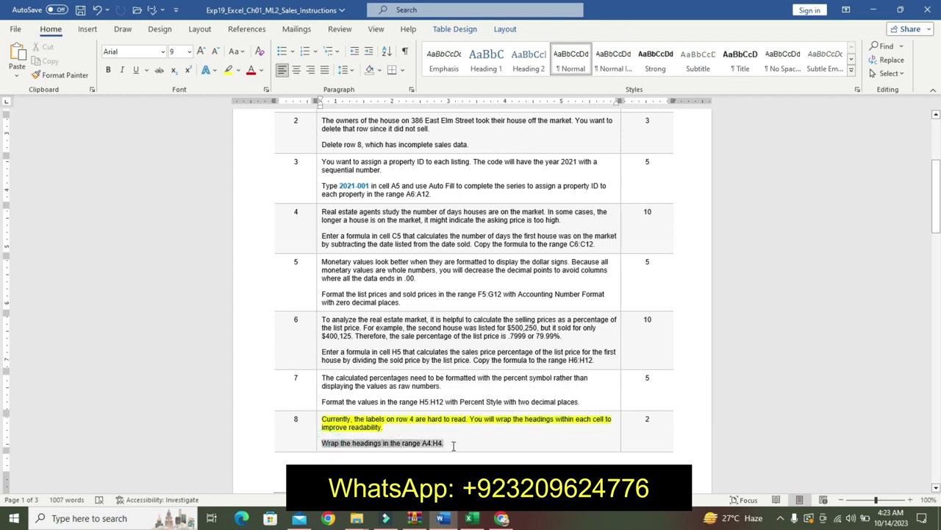
left_click(520, 409)
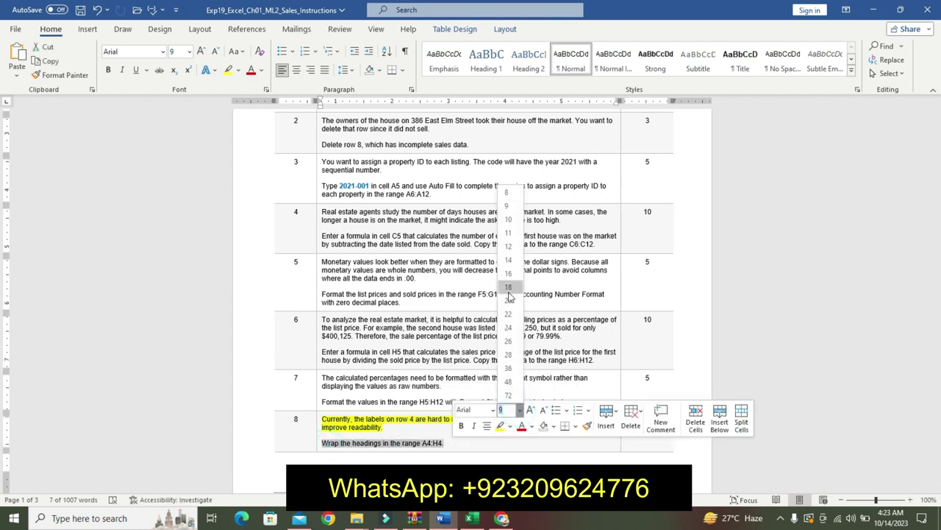
left_click(509, 260)
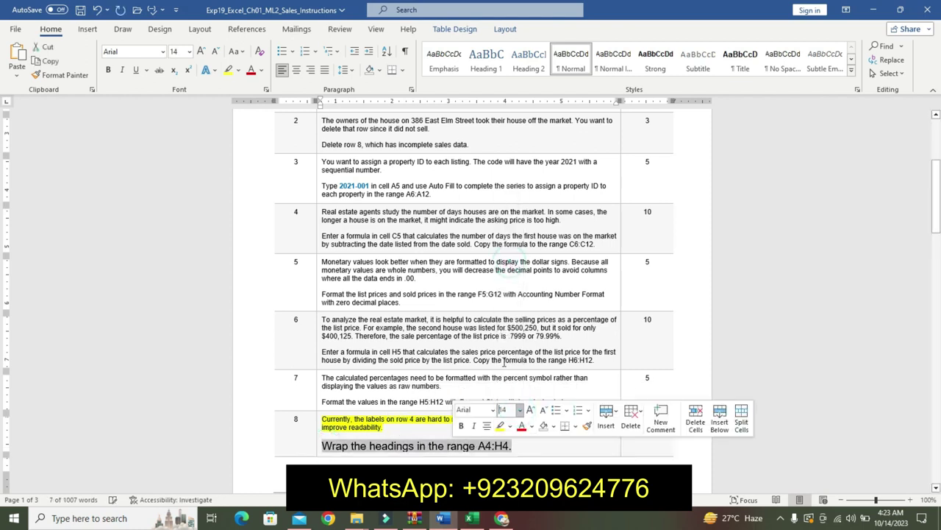
Step: Make step 8's heading-wrapping instruction bold with turquoise highlighting, and select its range reference A4:H4
left_click(461, 426)
left_click(510, 426)
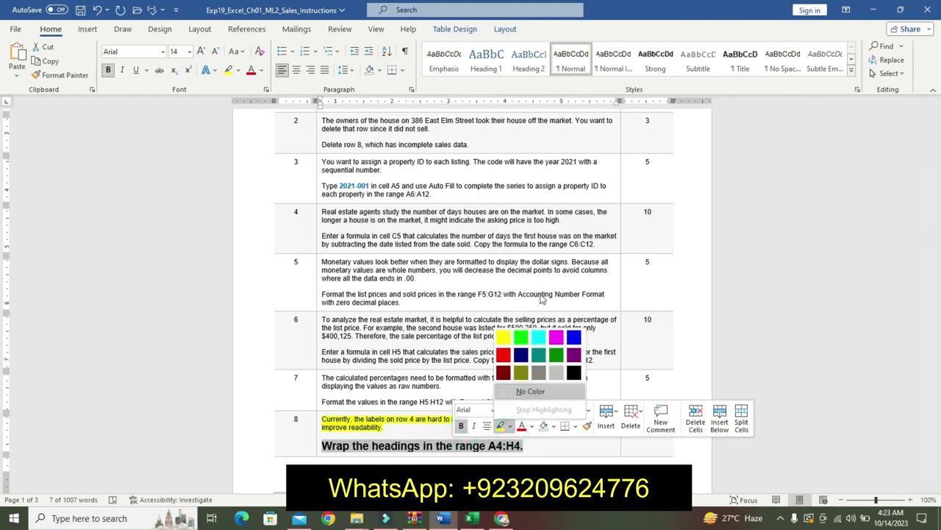
left_click(539, 337)
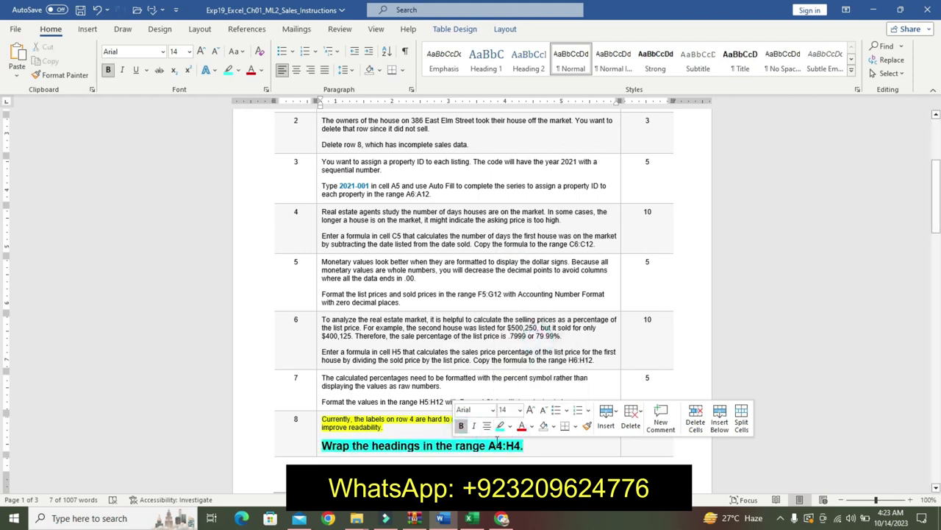
left_click_drag(488, 445, 506, 445)
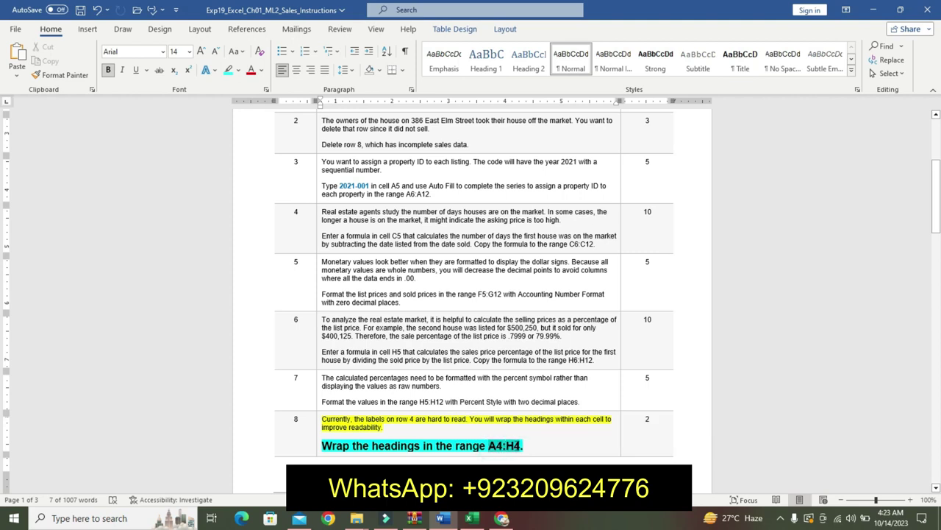
Step: Switch to the Excel sales workbook and wrap the text of the headings in A4:H4
left_click(477, 521)
left_click(22, 107)
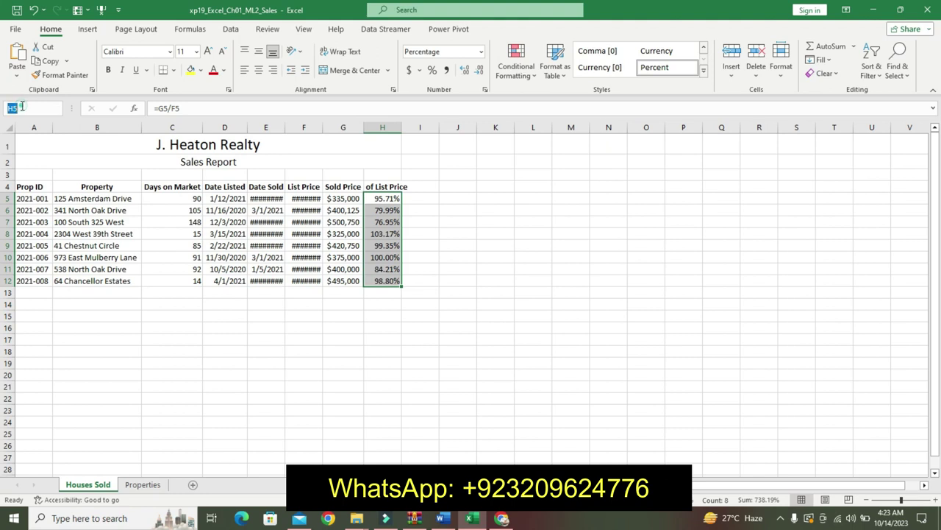
type("A4:H4")
key("Return")
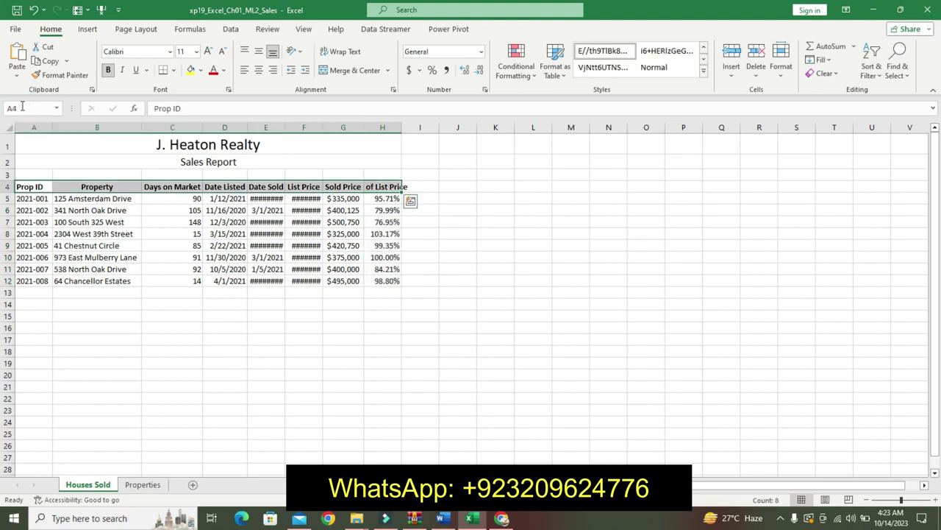
left_click(337, 53)
Step: Switch to the Word instructions and undo step 8's highlighting, bold and font size changes
left_click(442, 518)
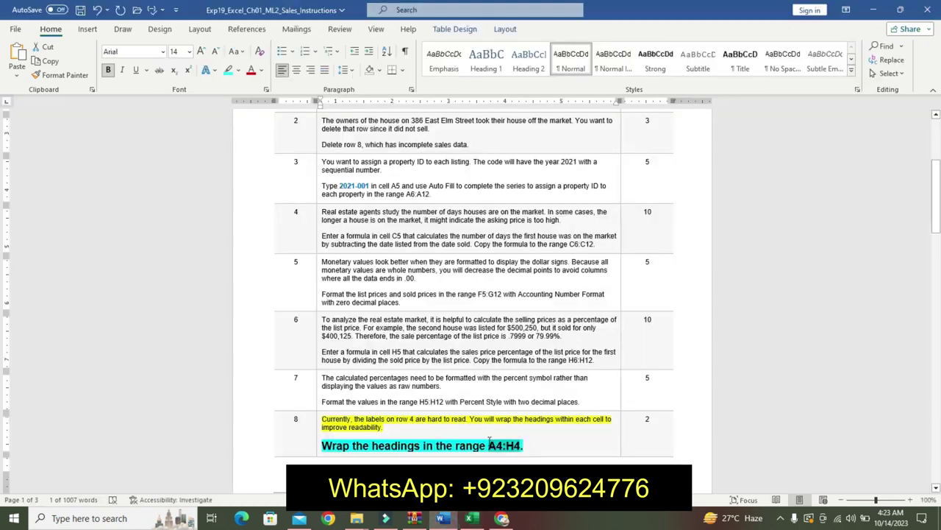
key("ctrl+z")
key("ctrl+z")
key("ctrl+z")
key("ctrl+z")
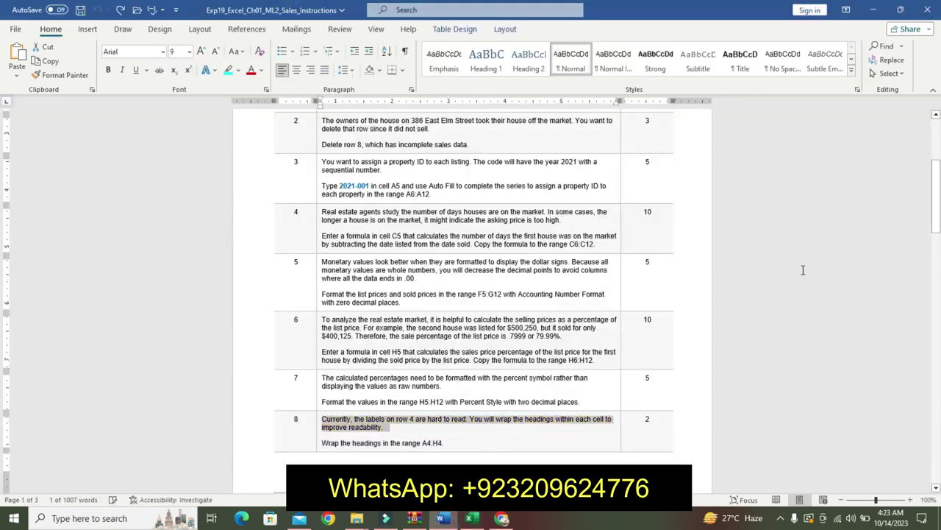
Step: Highlight step 9's opening passage about better sequencing of columns in yellow
left_click_drag(934, 232, 924, 309)
left_click(651, 277)
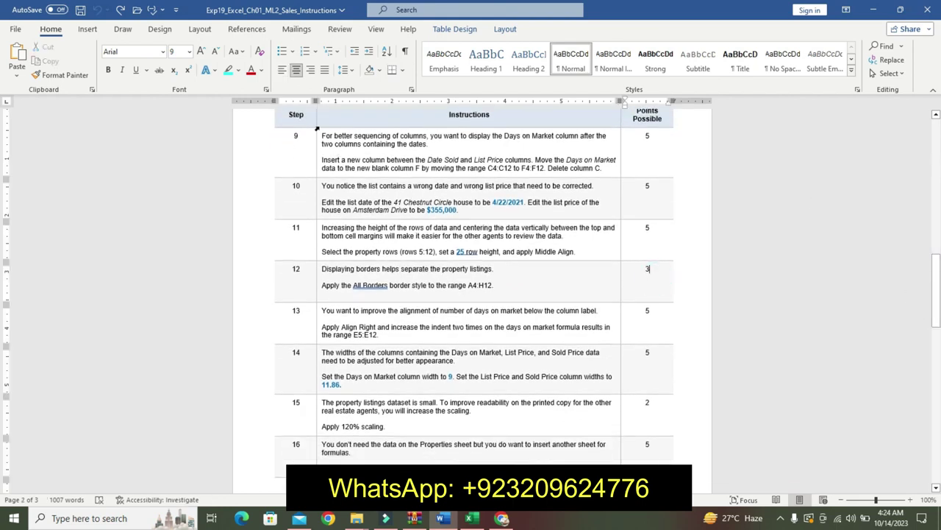
left_click_drag(324, 135, 433, 147)
left_click(496, 128)
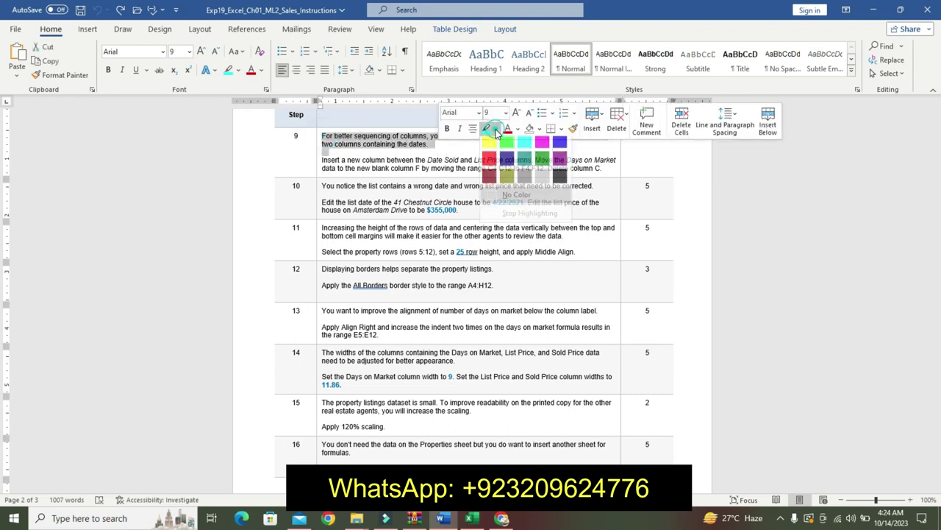
left_click(489, 147)
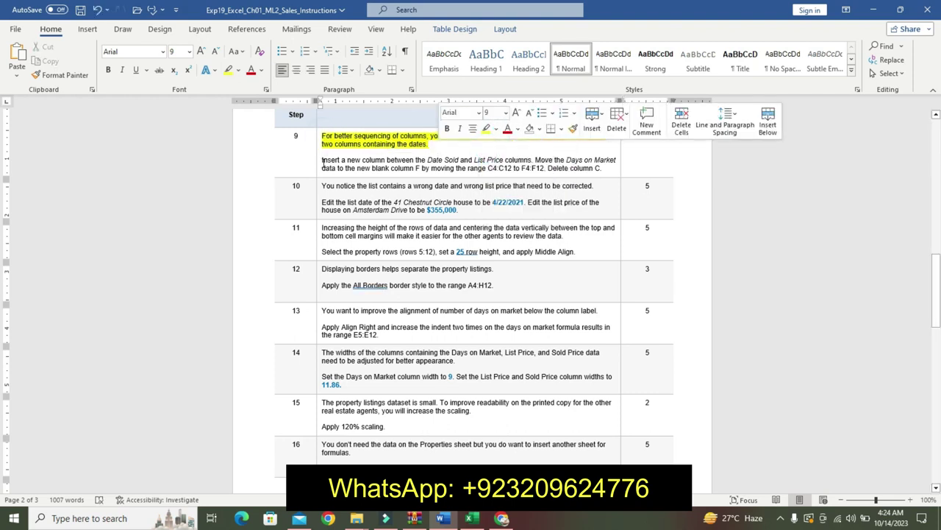
Step: Format step 9's instruction on moving the Days on Market data as 16 pt bold text with turquoise highlighting
left_click_drag(322, 160, 606, 171)
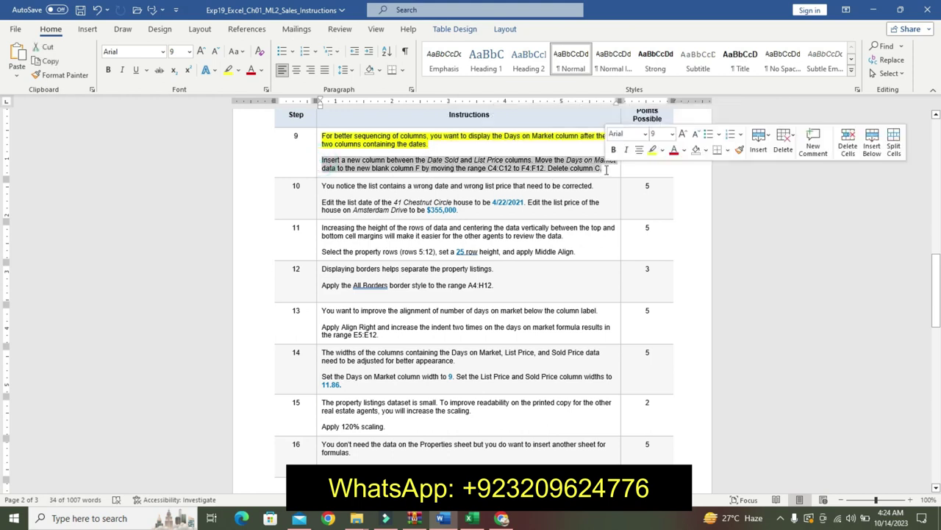
left_click(672, 134)
left_click(665, 230)
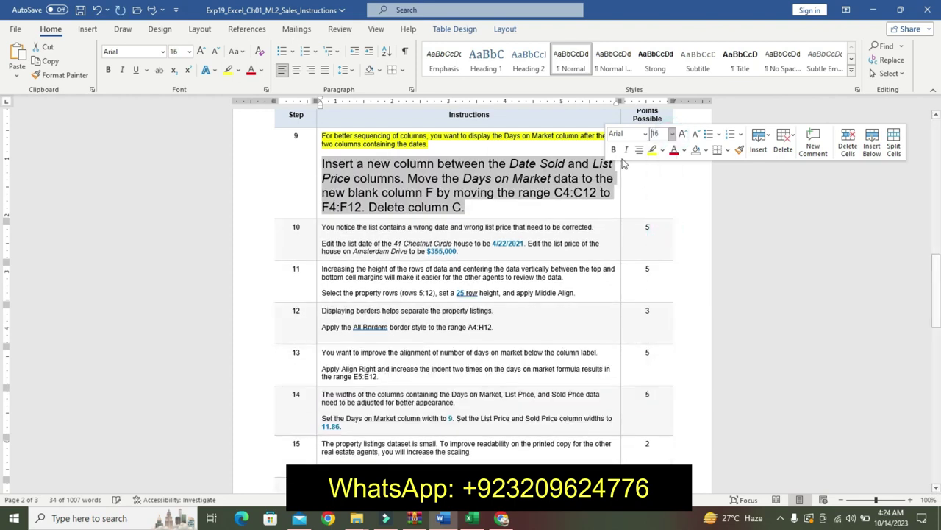
left_click(615, 149)
left_click(662, 150)
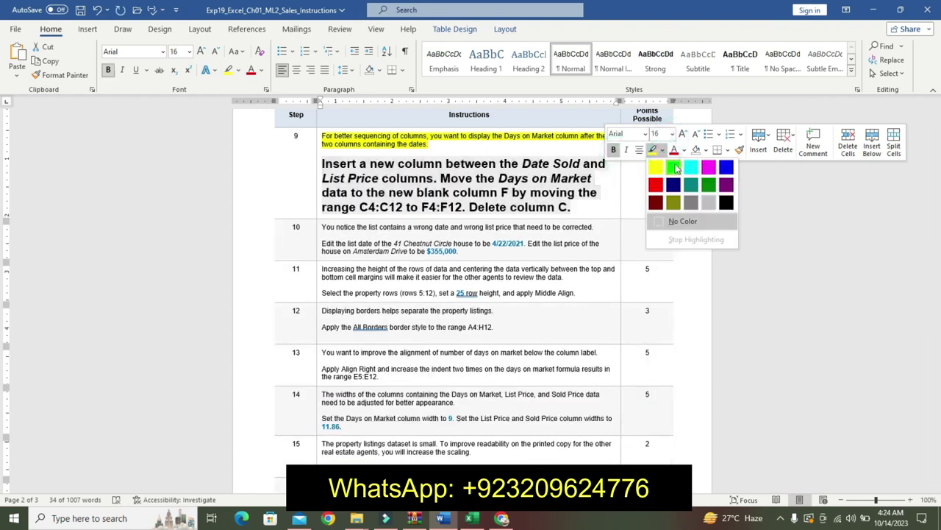
left_click(694, 168)
left_click(459, 178)
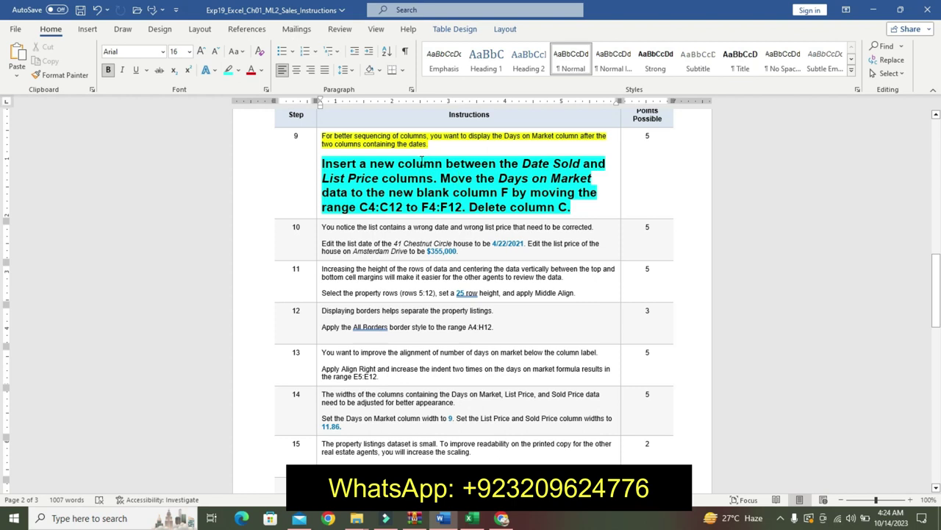
left_click_drag(339, 162, 513, 163)
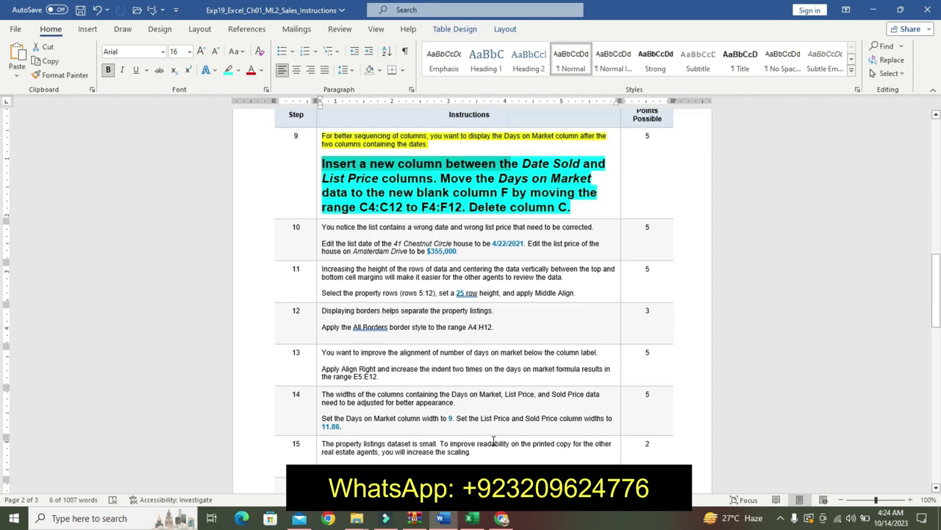
Step: Switch to the Excel workbook and insert a blank column between Date Sold and List Price, rechecking step 9 in Word
left_click(471, 518)
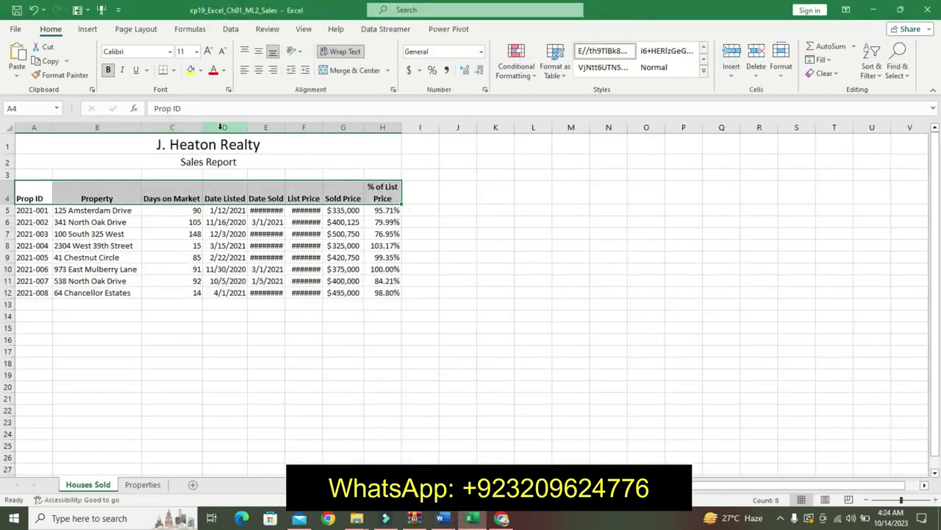
left_click(298, 127)
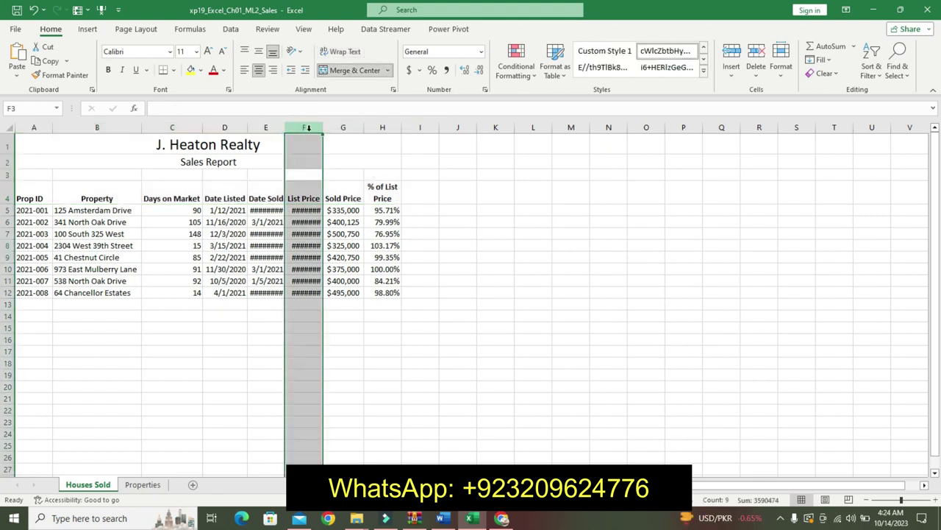
right_click(307, 129)
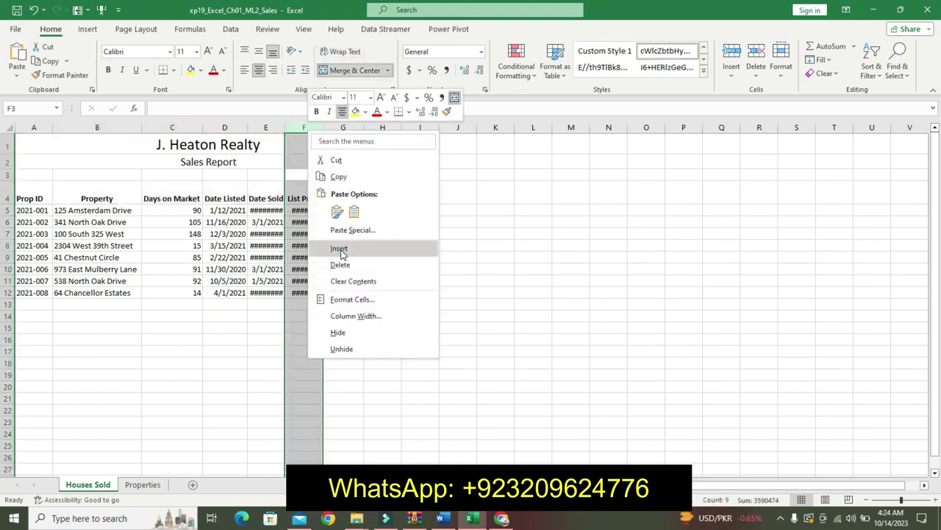
left_click(340, 248)
left_click(299, 198)
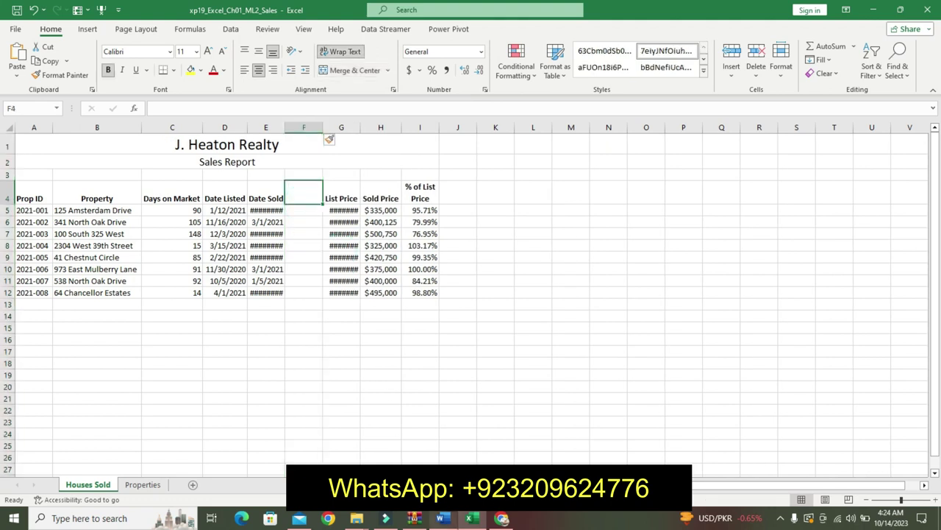
left_click(447, 519)
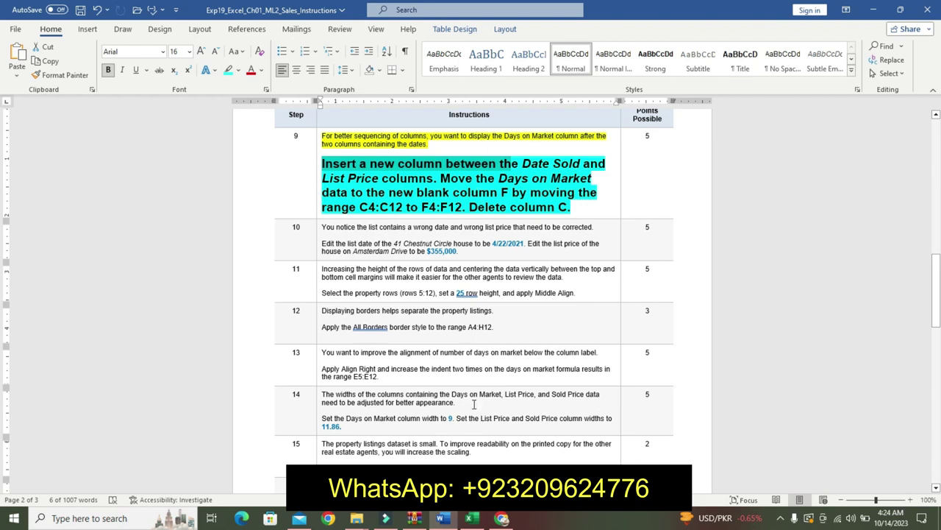
left_click(472, 519)
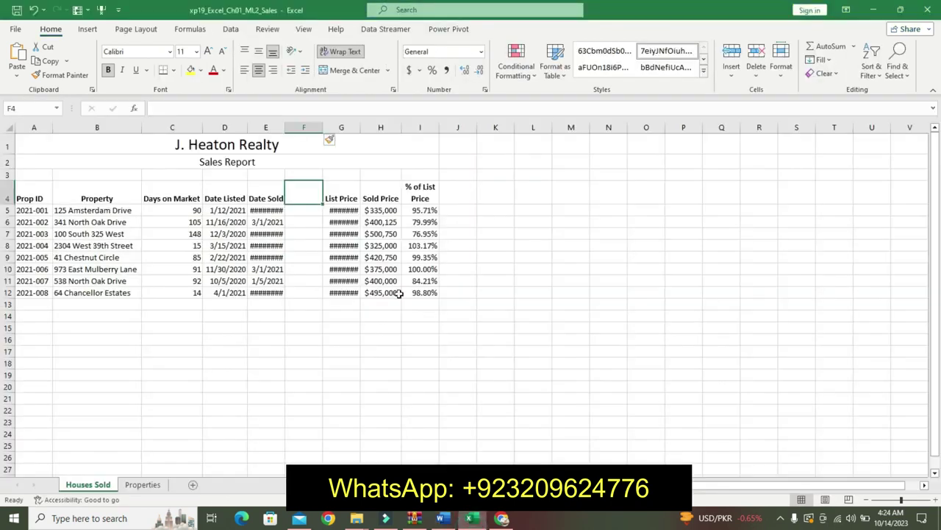
Step: Try to cut the entire Days on Market column C
left_click(178, 124)
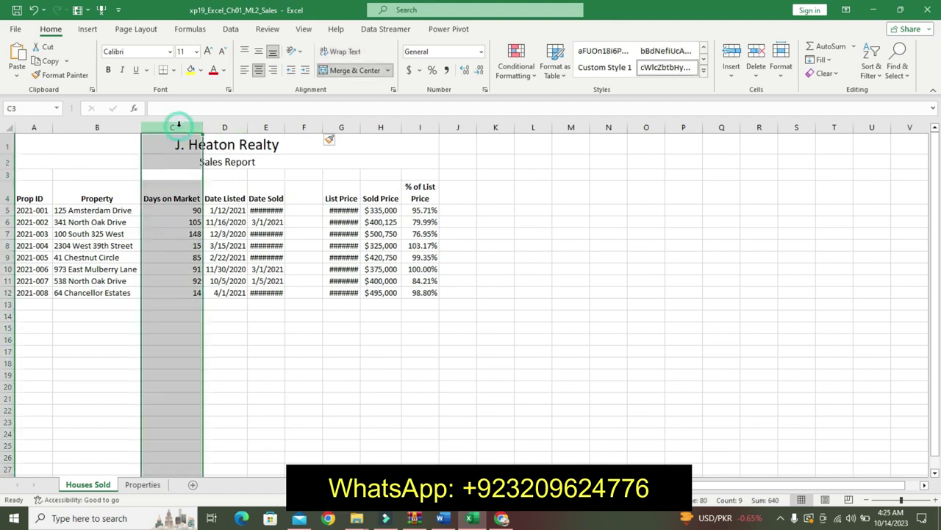
right_click(178, 125)
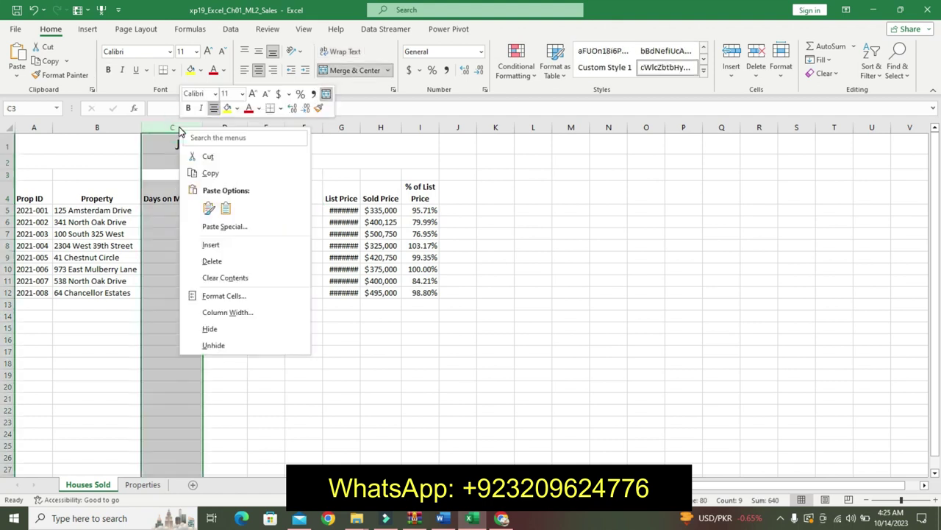
left_click(234, 157)
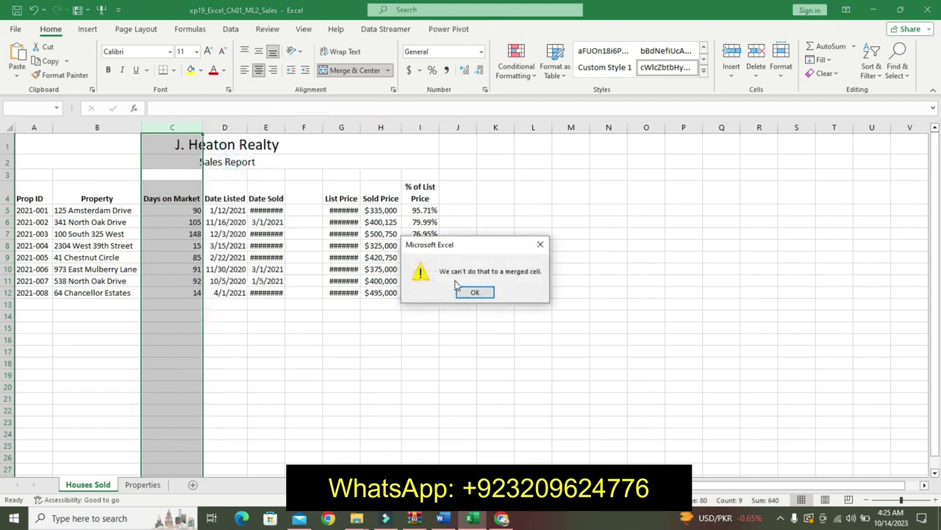
left_click(471, 292)
Step: Move the Days on Market data from C4:C12 to F4:F12
left_click_drag(184, 198, 189, 291)
left_click(45, 46)
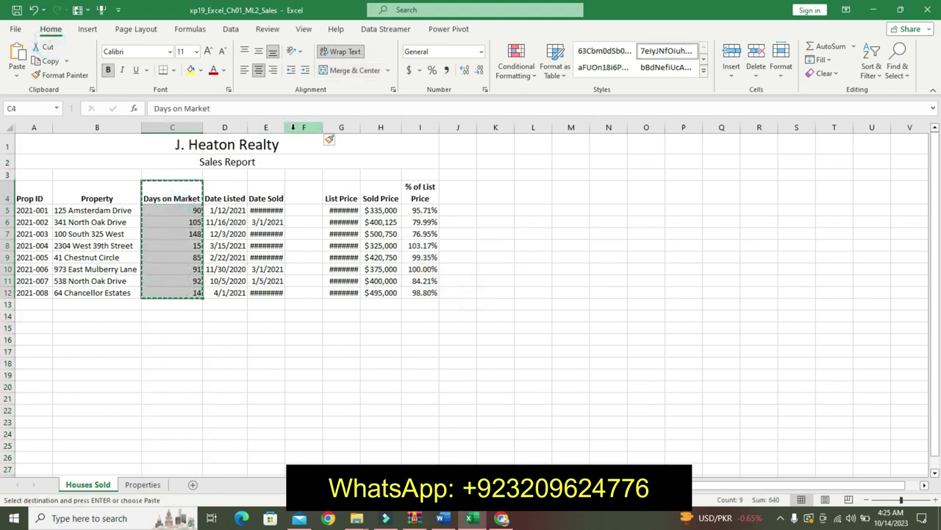
left_click_drag(299, 195, 315, 293)
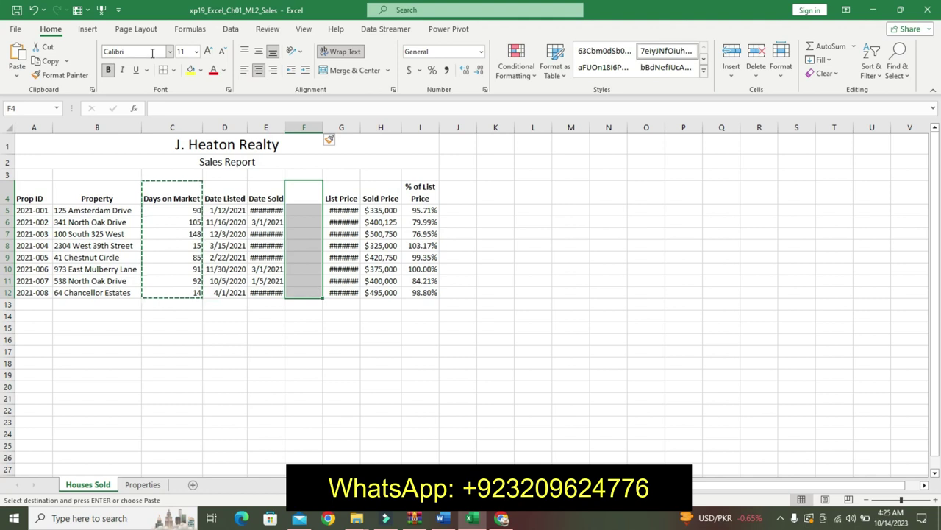
left_click(17, 59)
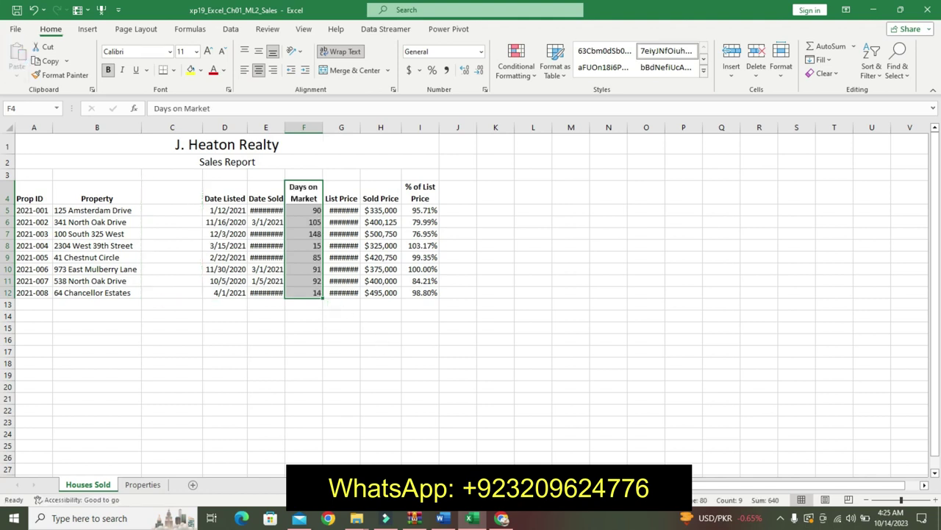
Step: Recheck step 9 in Word, then delete the emptied column C from the Houses Sold sheet in Excel
left_click(442, 518)
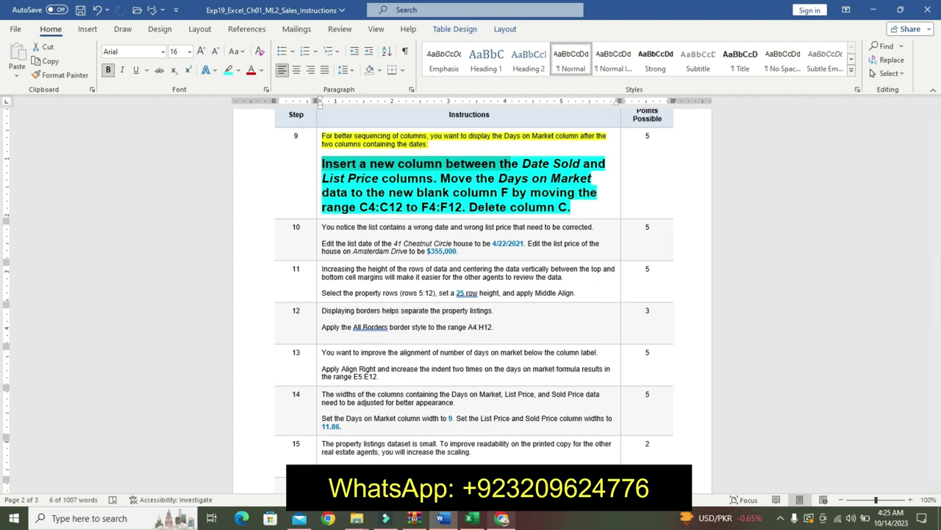
left_click(472, 517)
left_click(191, 124)
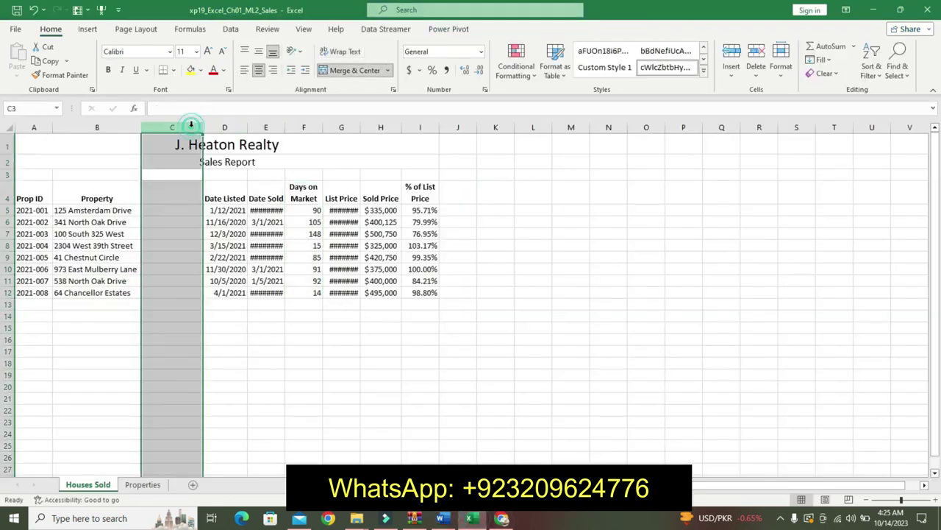
right_click(191, 126)
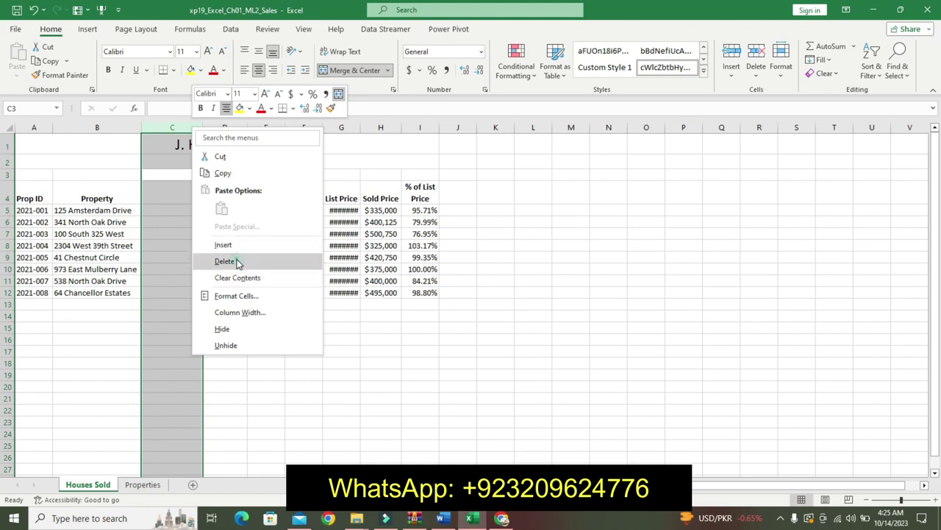
left_click(224, 261)
left_click(372, 313)
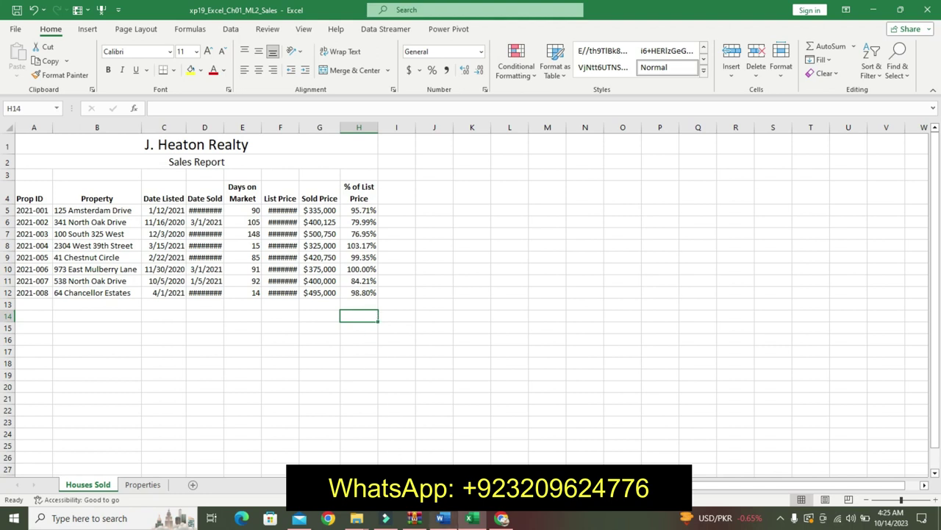
Step: Switch to the Word instructions and undo step 9's highlighting, bold and font size changes
left_click(455, 519)
key("ctrl+z")
key("ctrl+z")
key("ctrl+z")
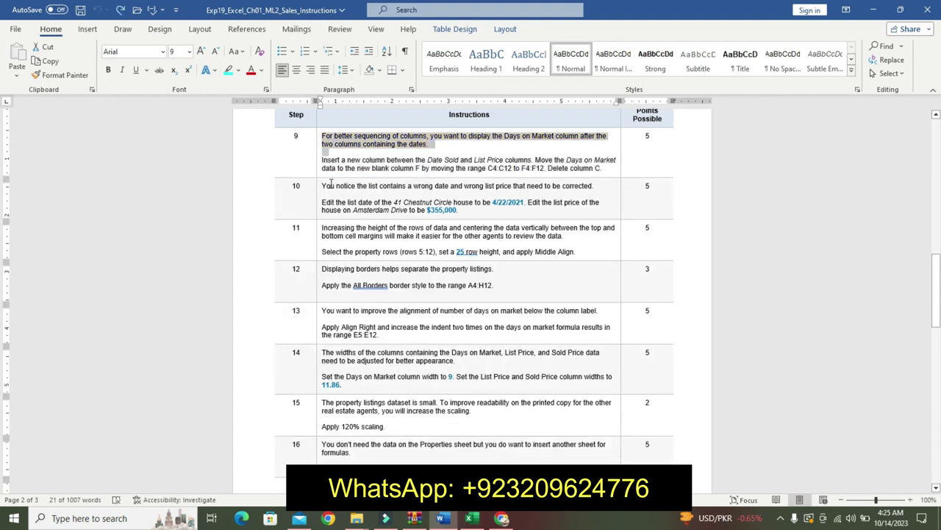
Step: Highlight step 10's opening sentence about the wrong date and wrong list price in yellow
triple_click(323, 185)
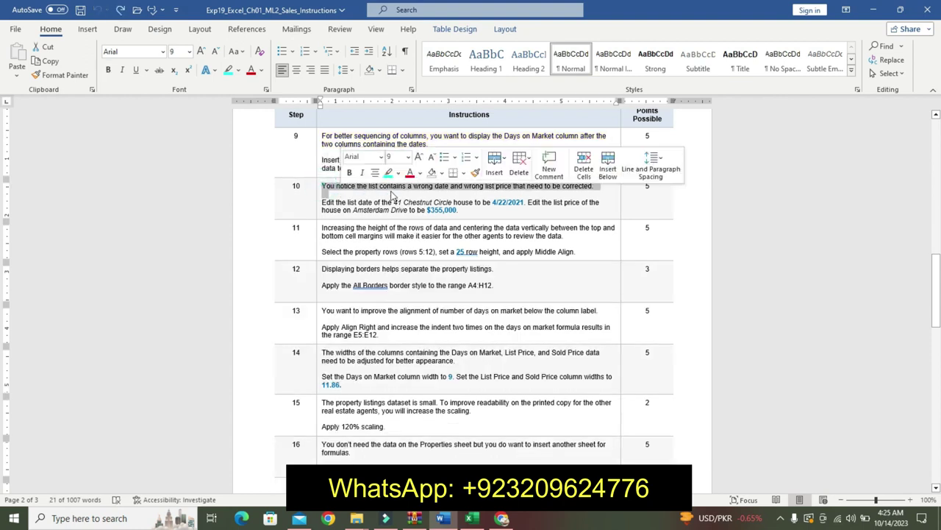
left_click(397, 173)
left_click(395, 189)
Step: Format step 10's list date and list price instruction as 16 pt bold text with turquoise highlighting
left_click_drag(323, 203, 464, 214)
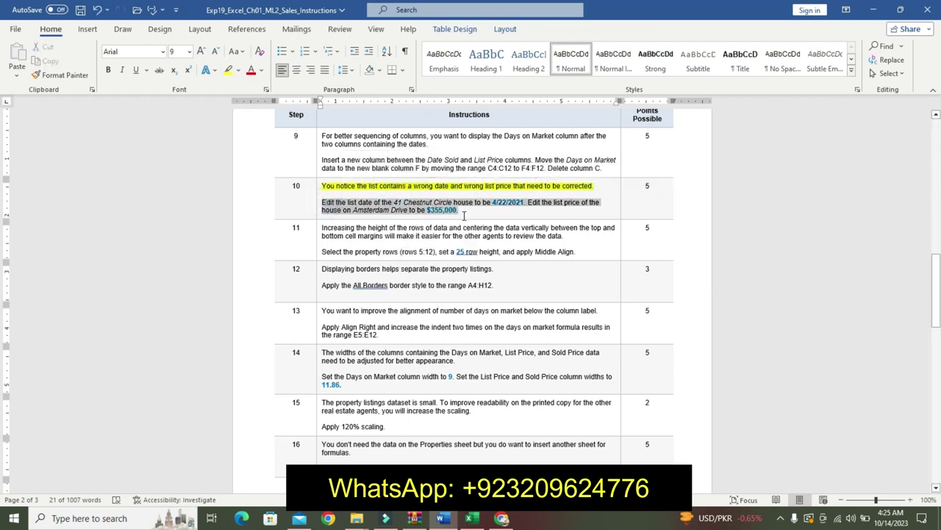
left_click(540, 178)
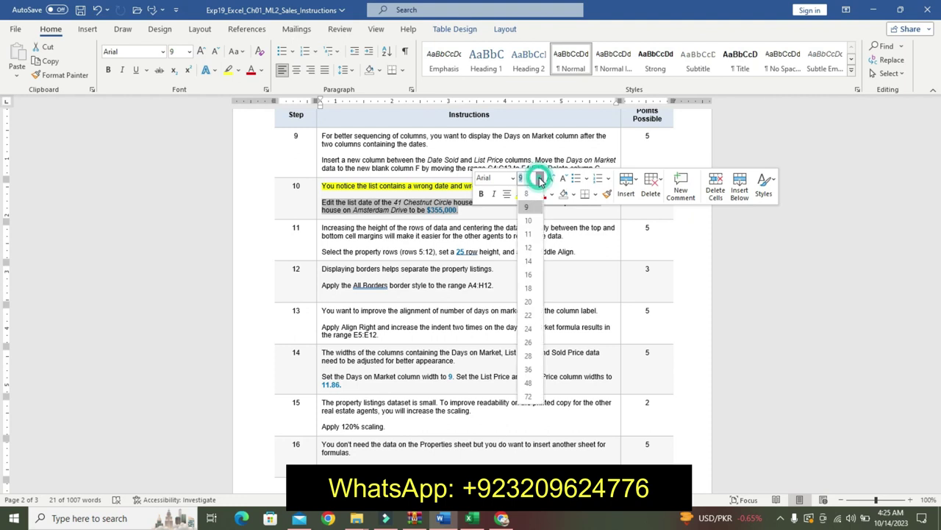
left_click(528, 275)
left_click(482, 193)
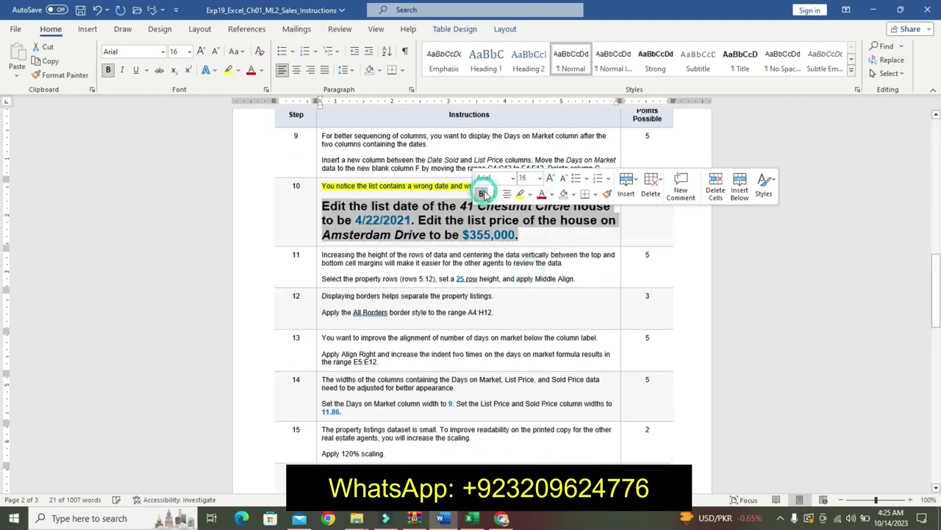
left_click(531, 194)
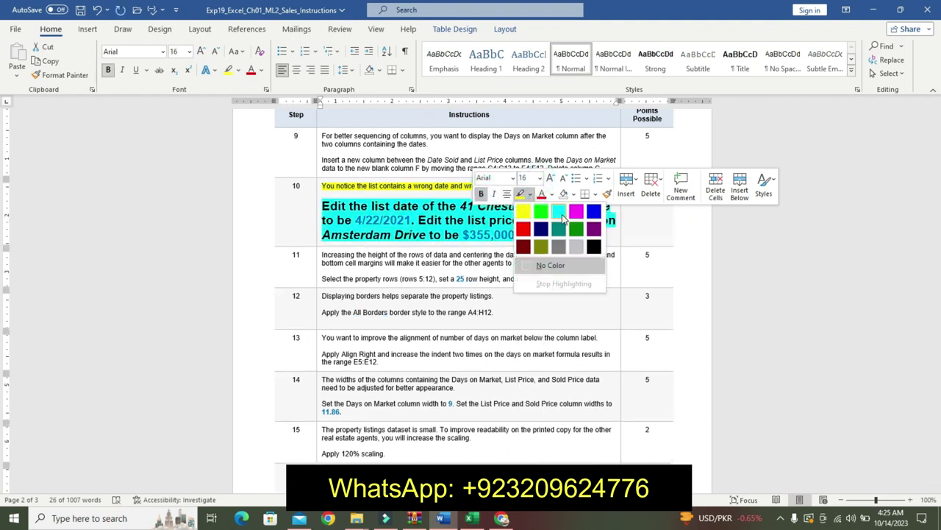
left_click(557, 209)
left_click(392, 233)
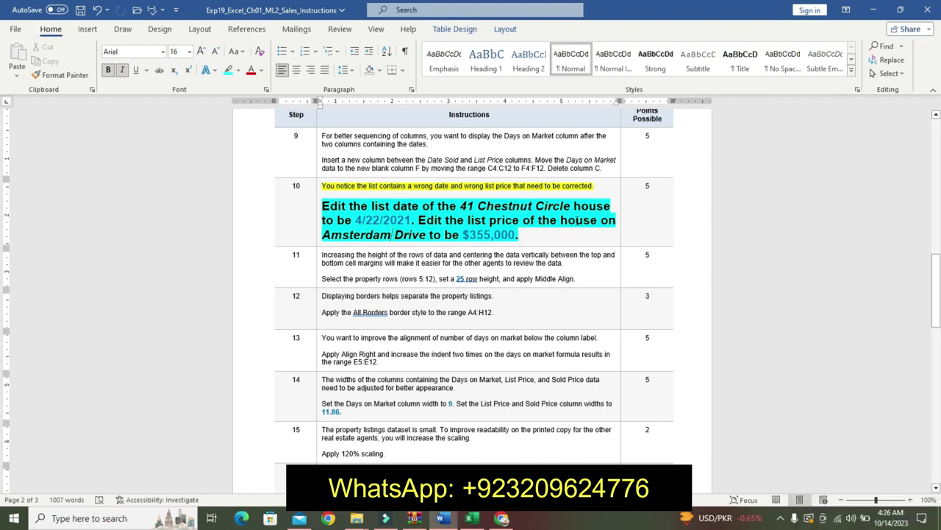
Step: Mark the new list date in step 10, then switch to Excel and widen the Date Sold and List Price columns
left_click_drag(356, 219, 411, 226)
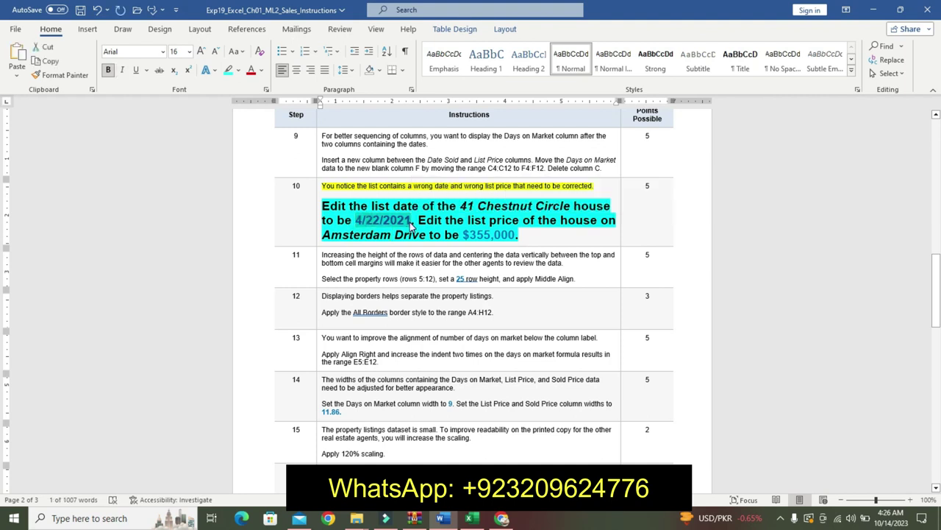
left_click(471, 517)
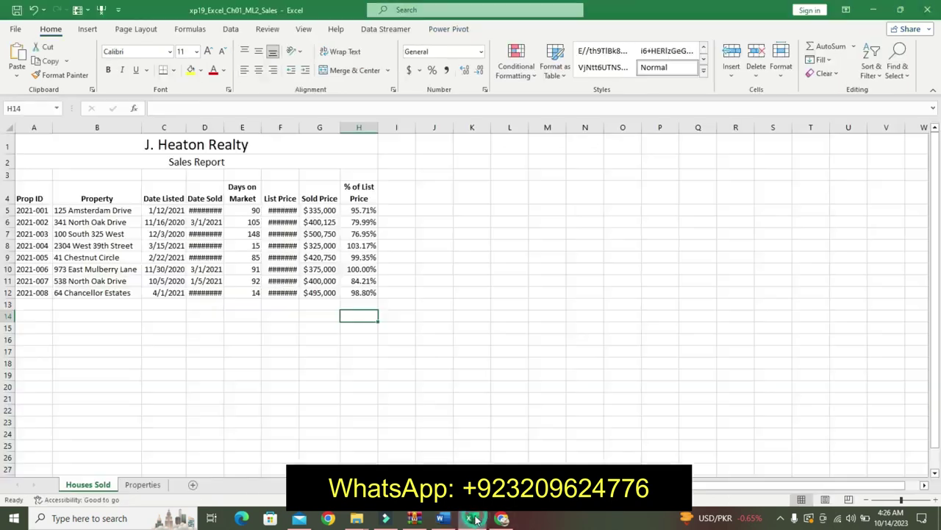
left_click(214, 127)
left_click_drag(224, 127, 230, 128)
left_click(294, 127)
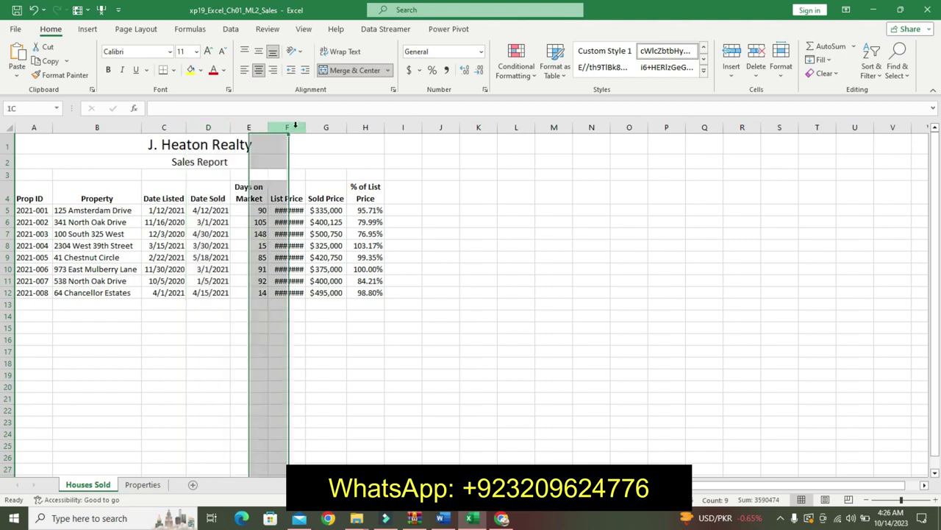
left_click_drag(306, 128, 315, 128)
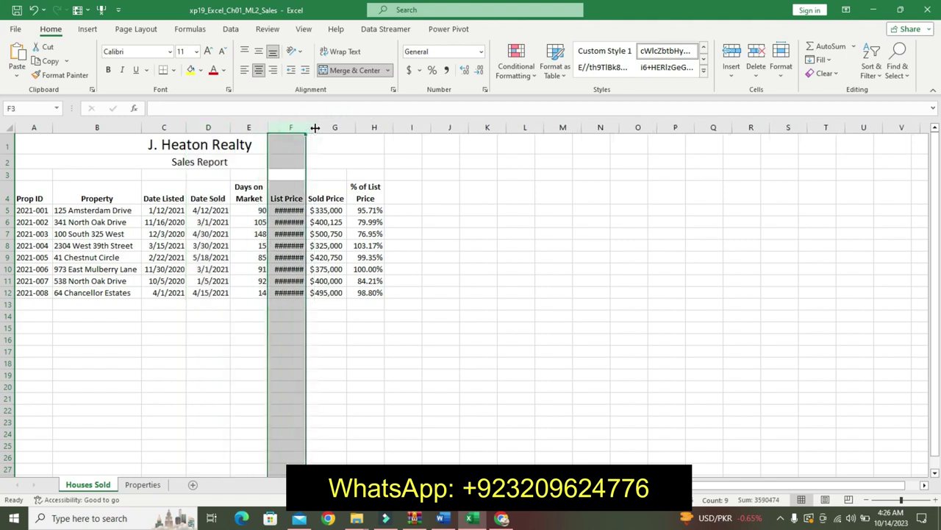
left_click(206, 292)
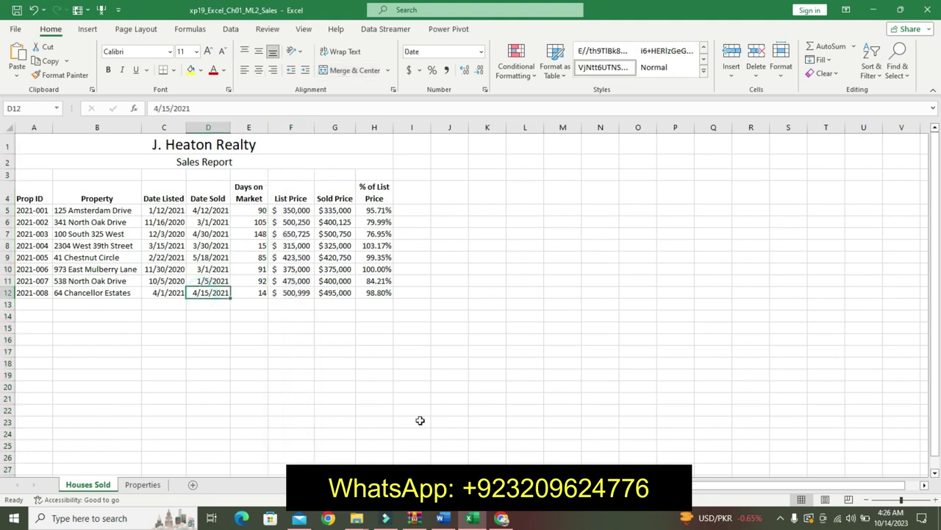
key("alt+Tab")
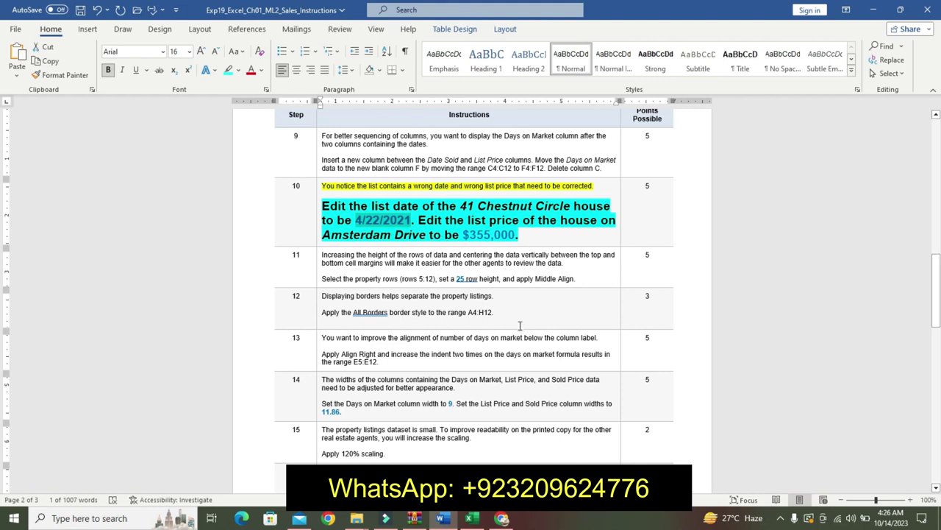
left_click(473, 518)
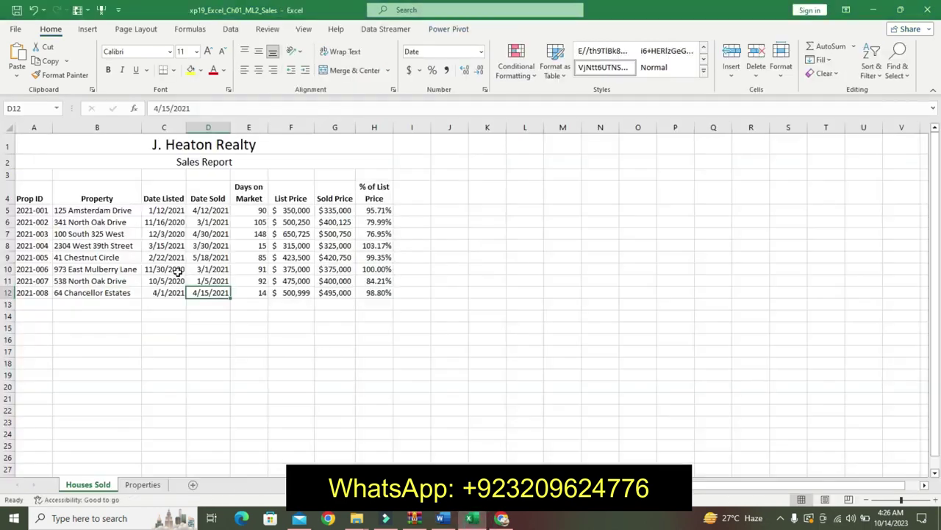
left_click(128, 256)
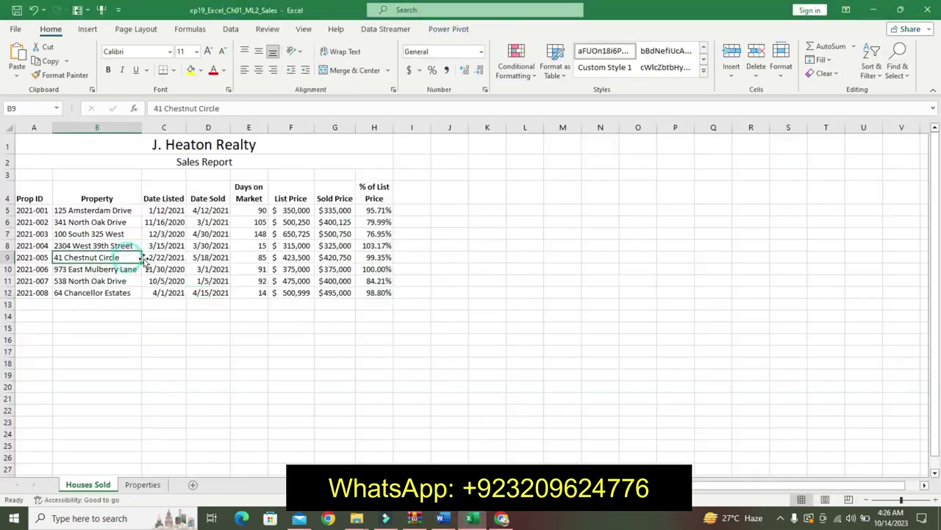
left_click(205, 266)
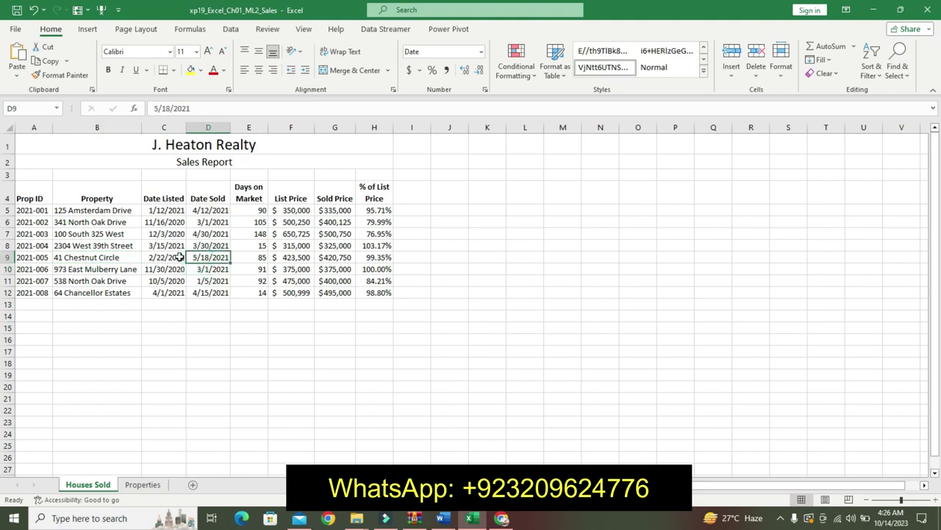
left_click(442, 519)
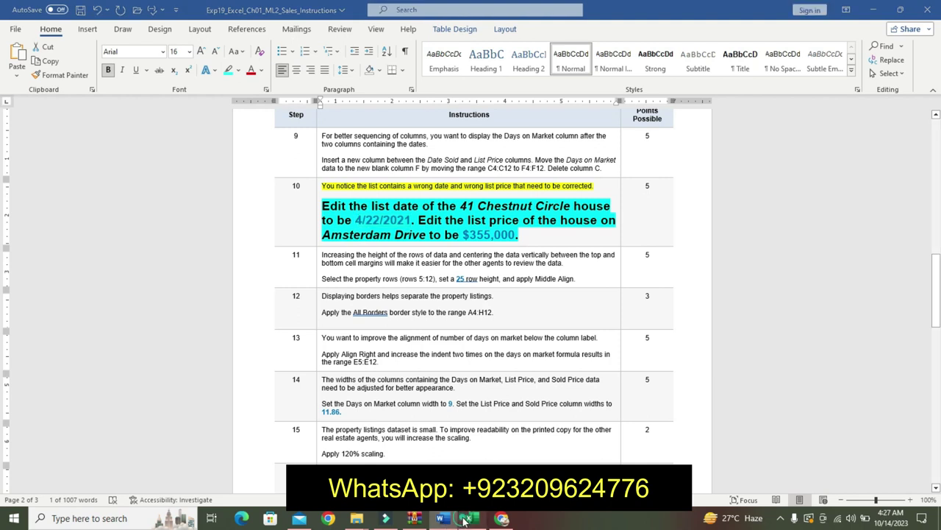
left_click(470, 518)
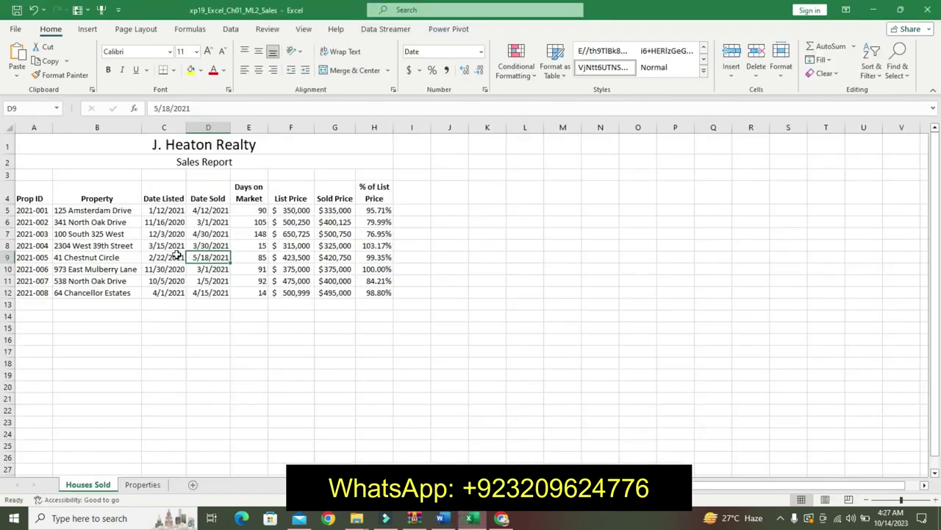
Step: Try to enter 4/22/2021 in the List Price cell F9 for 41 Chestnut Circle, then clear the entry
left_click(300, 258)
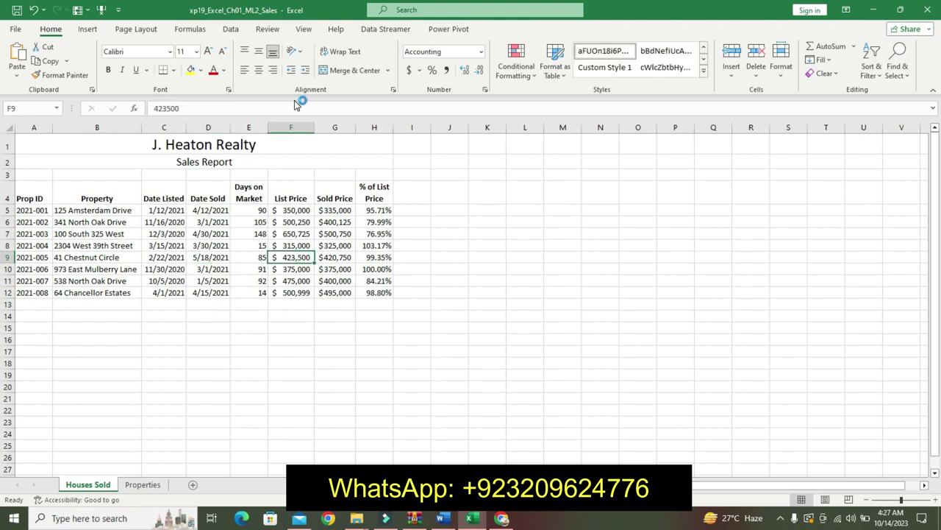
left_click(232, 110)
key("BackSpace")
key("BackSpace")
key("BackSpace")
key("BackSpace")
key("BackSpace")
key("BackSpace")
type("4/22/2021")
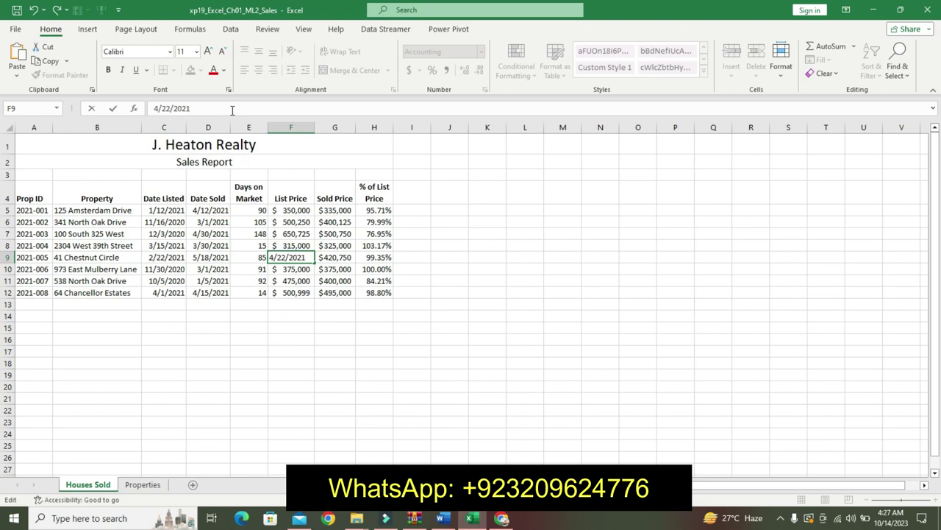
key("BackSpace")
key("BackSpace")
key("BackSpace")
key("BackSpace")
key("BackSpace")
key("BackSpace")
key("BackSpace")
key("BackSpace")
key("BackSpace")
type("4/22/2021")
key("BackSpace")
key("BackSpace")
key("BackSpace")
key("BackSpace")
key("BackSpace")
key("BackSpace")
key("BackSpace")
key("BackSpace")
key("BackSpace")
left_click(515, 268)
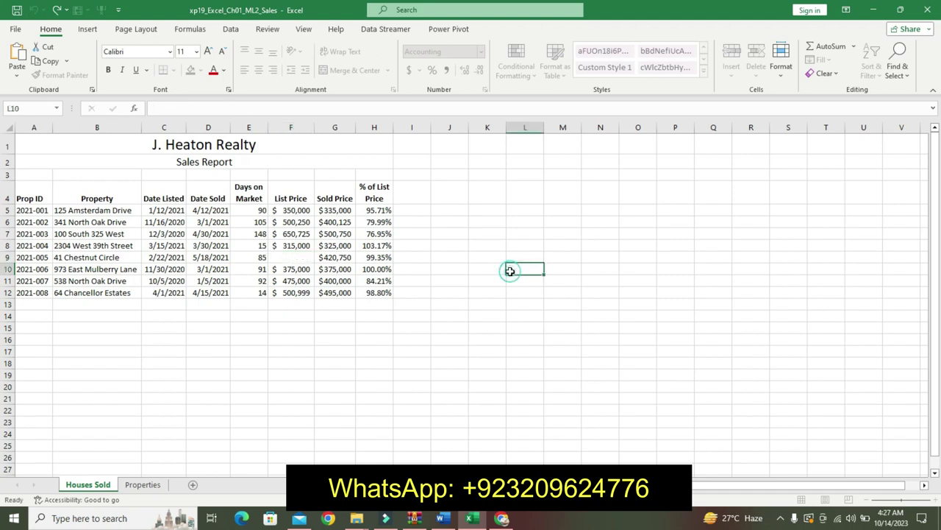
Step: Undo the change to cell F9 and the width changes of the Date Sold and List Price columns
left_click(297, 255)
key("ctrl+z")
key("ctrl+z")
key("ctrl+z")
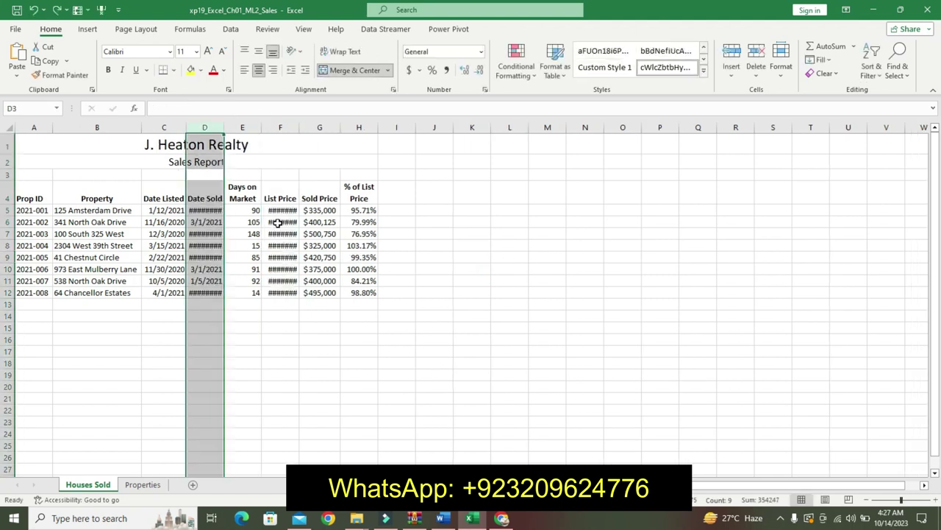
Step: Widen columns D and F so the sale dates and list prices fit fully in their cells
left_click_drag(227, 127, 233, 127)
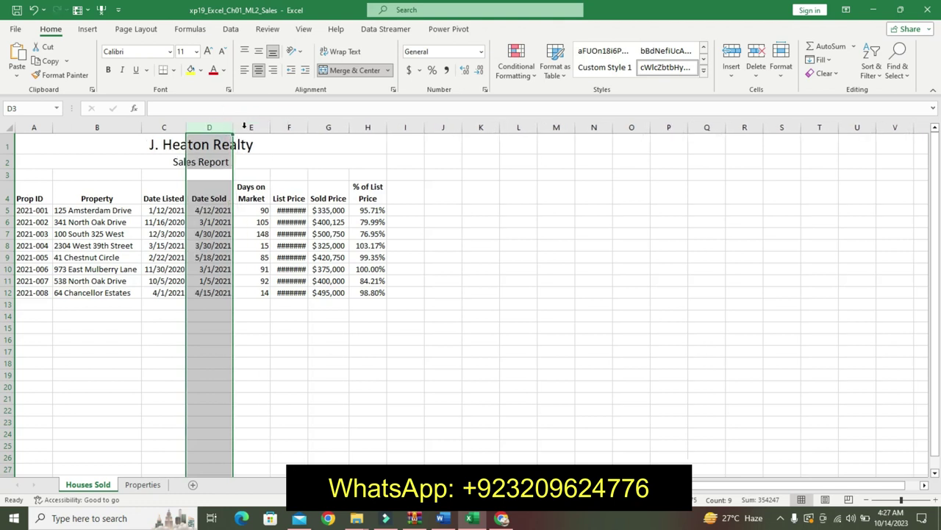
left_click(289, 127)
left_click_drag(310, 128, 316, 128)
Step: Recheck step 10 in Word, then set the Date Listed of 41 Chestnut Circle in C9 to 4/22/2021 in Excel
left_click(441, 518)
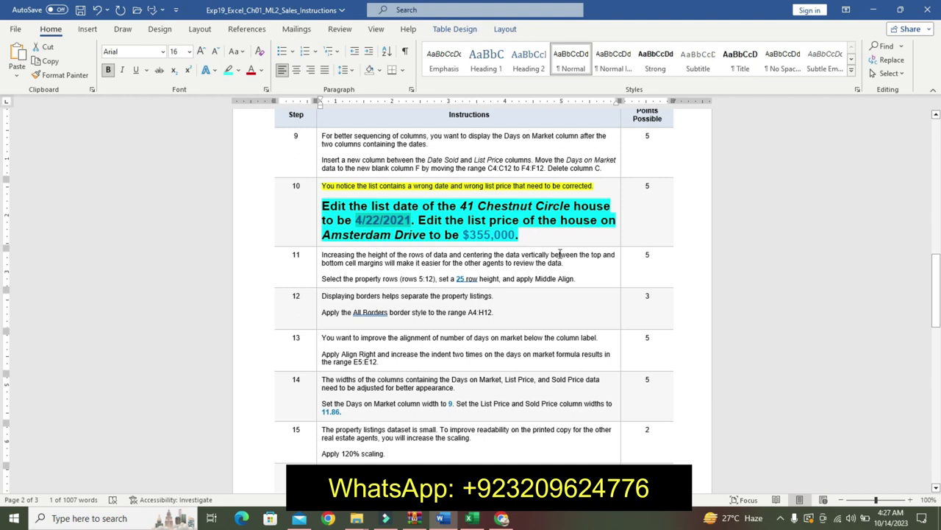
left_click(472, 518)
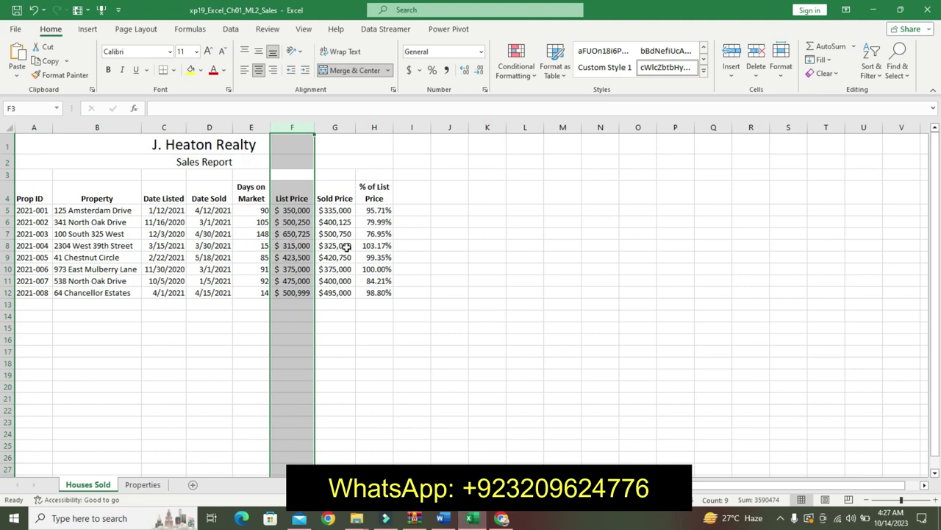
left_click(170, 257)
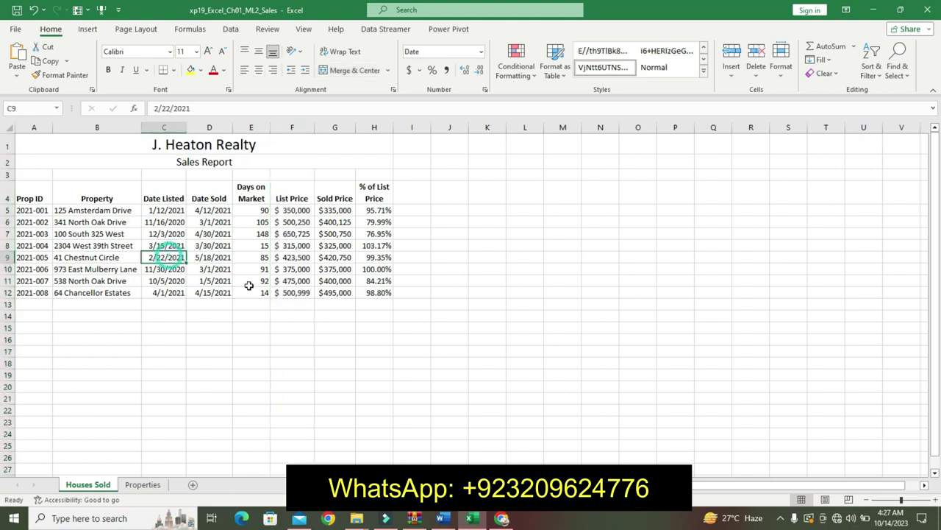
left_click(442, 517)
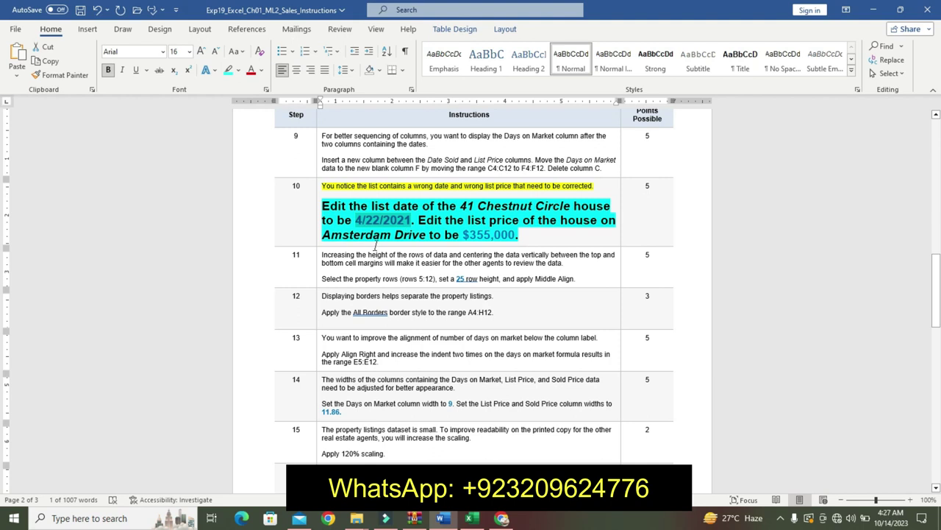
left_click(468, 518)
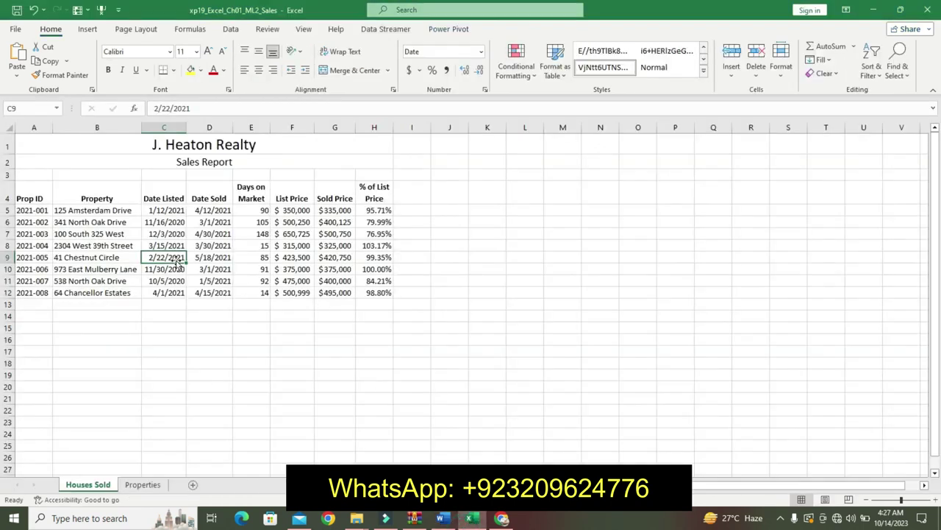
left_click(203, 109)
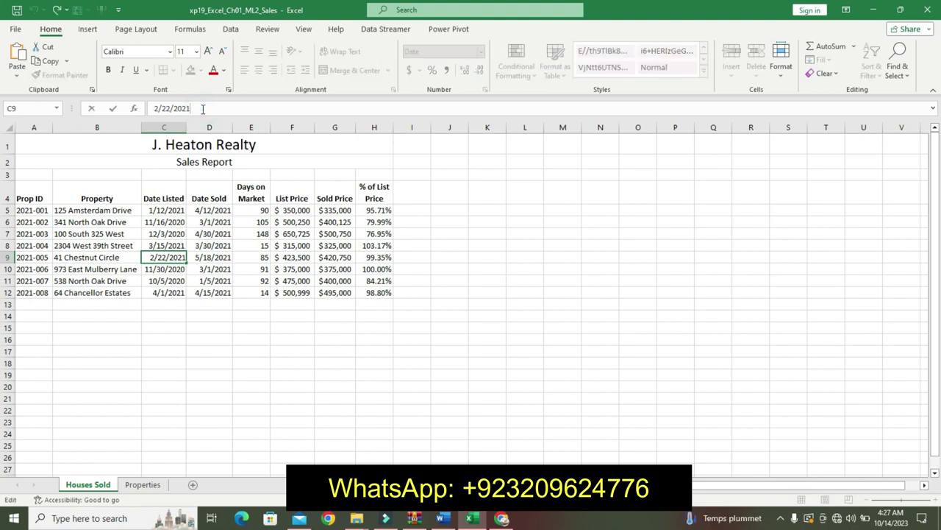
key("BackSpace")
key("BackSpace")
key("BackSpace")
key("BackSpace")
key("BackSpace")
key("BackSpace")
key("BackSpace")
key("BackSpace")
key("BackSpace")
type("4/22/2021")
key("Return")
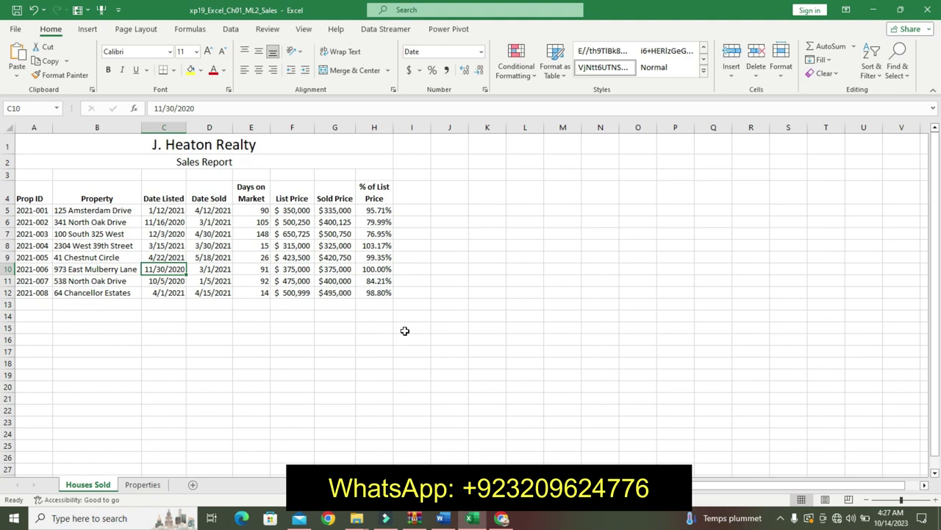
Step: Check the new list price in Word's step 10, then set 125 Amsterdam Drive's List Price in F5 to $355,000 in Excel
left_click(441, 517)
left_click_drag(467, 241, 506, 238)
left_click(469, 236)
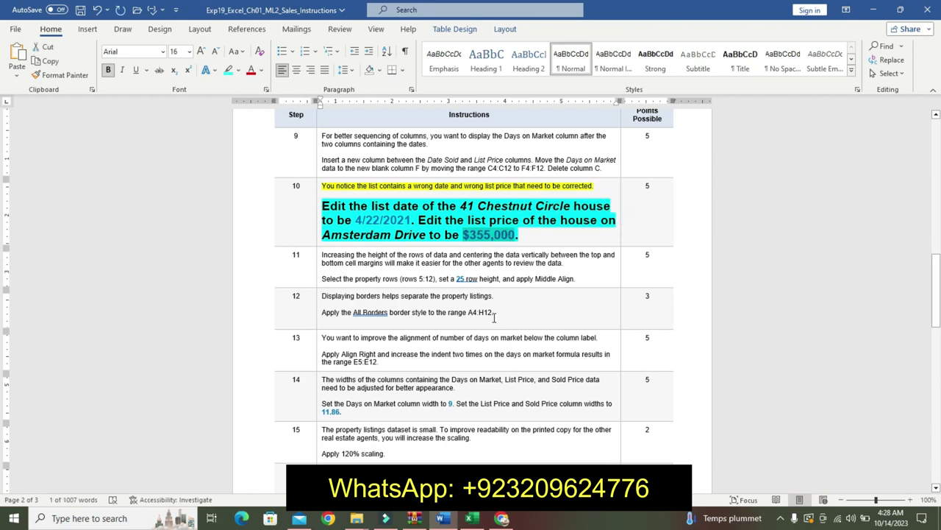
left_click(470, 519)
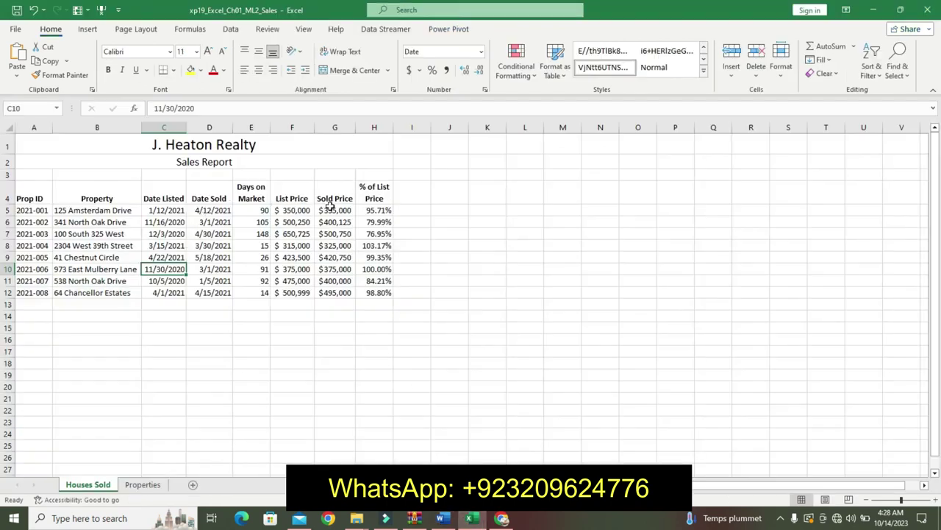
left_click(294, 210)
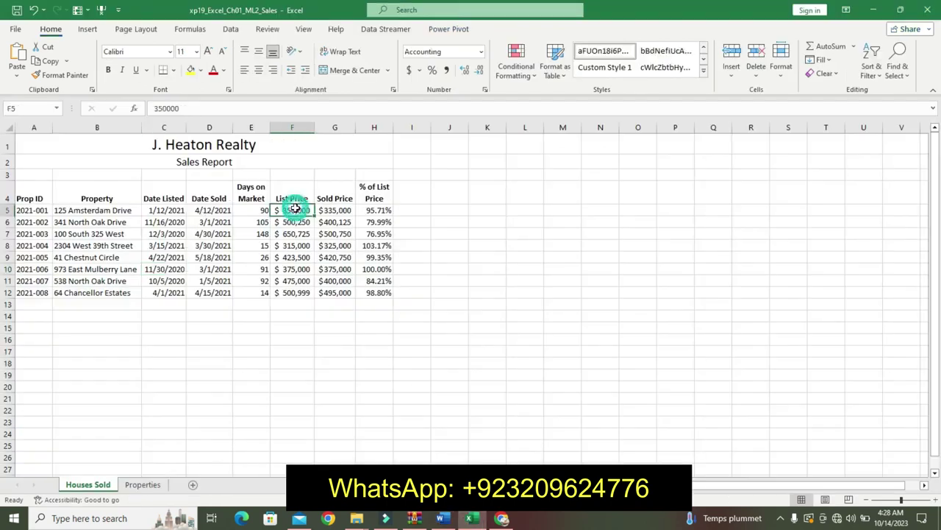
left_click(252, 108)
key("BackSpace")
key("BackSpace")
key("BackSpace")
key("BackSpace")
key("BackSpace")
key("BackSpace")
type("$355,000")
key("Return")
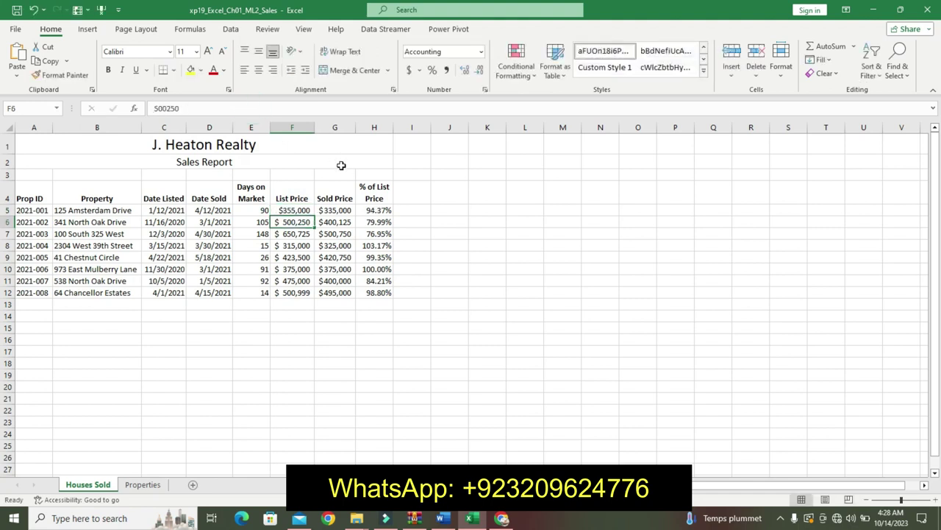
left_click_drag(299, 209, 304, 292)
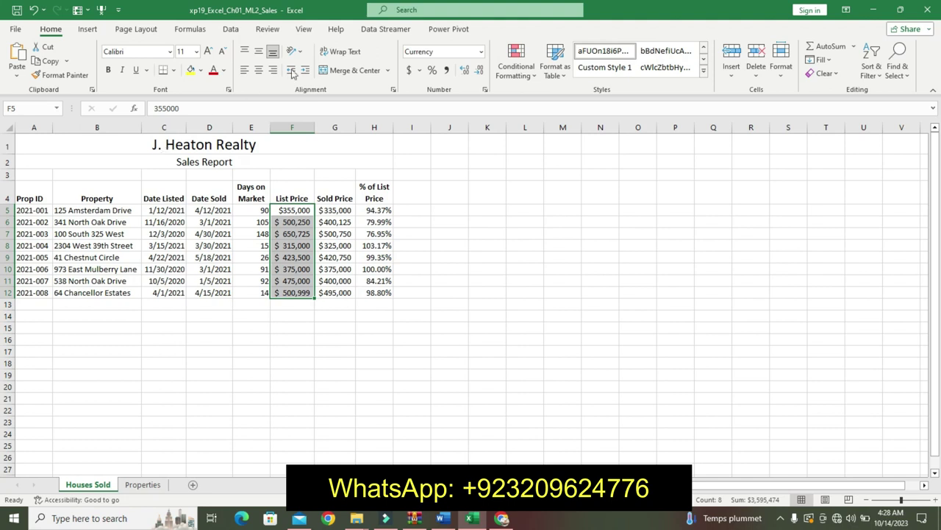
Step: Switch to the Word instructions, undo step 10's highlighting, bold and font size changes, and return to the document's first page
left_click(441, 517)
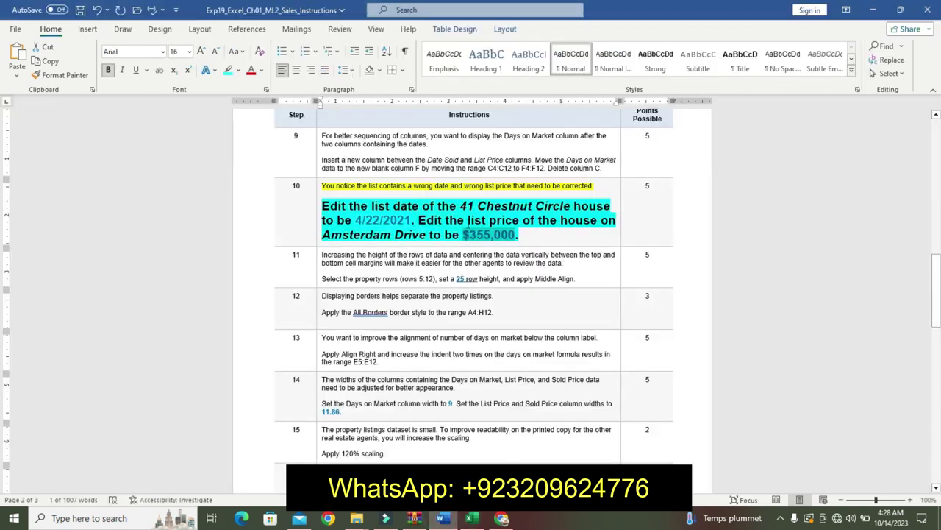
key("ctrl+z")
key("ctrl+z")
key("ctrl+z")
key("ctrl+z")
left_click_drag(931, 329, 938, 100)
left_click(795, 239)
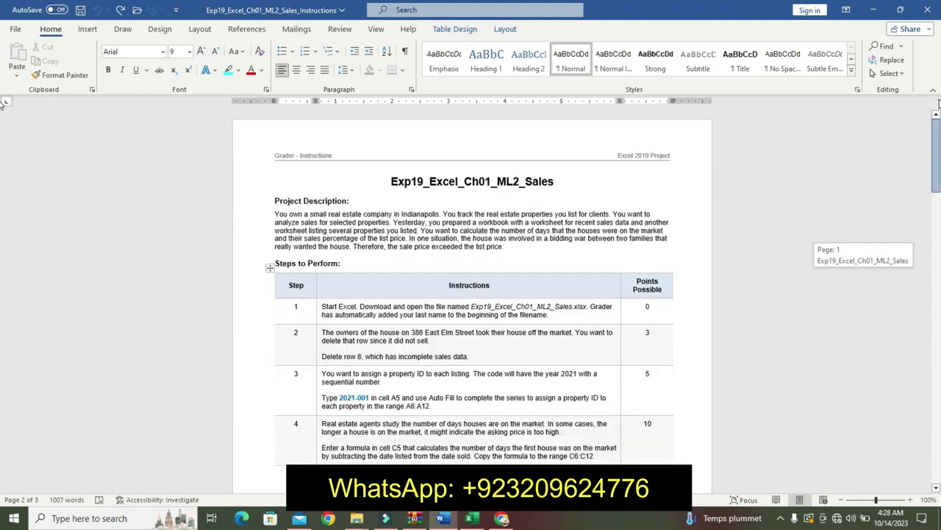
left_click_drag(939, 101, 938, 103)
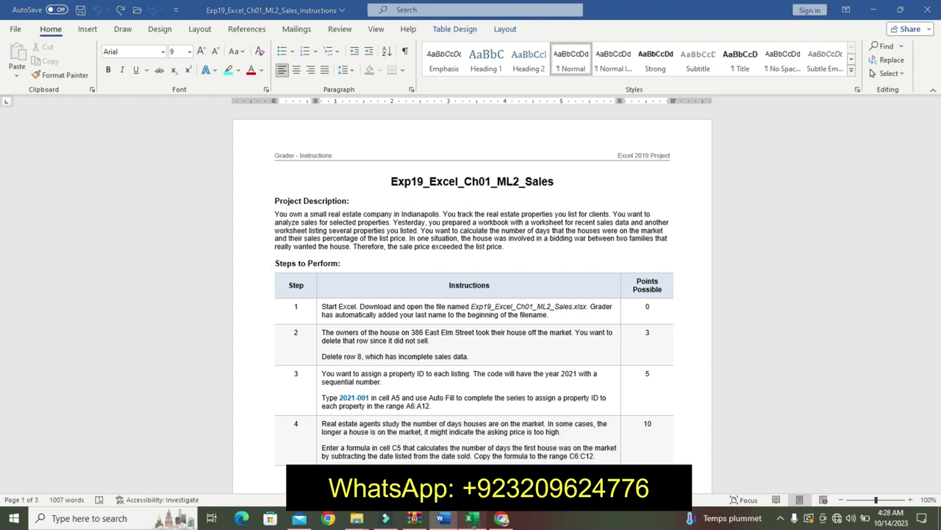
Step: Switch to Excel and apply the Accounting number format with no decimal places to cell F5
left_click(472, 518)
left_click(460, 363)
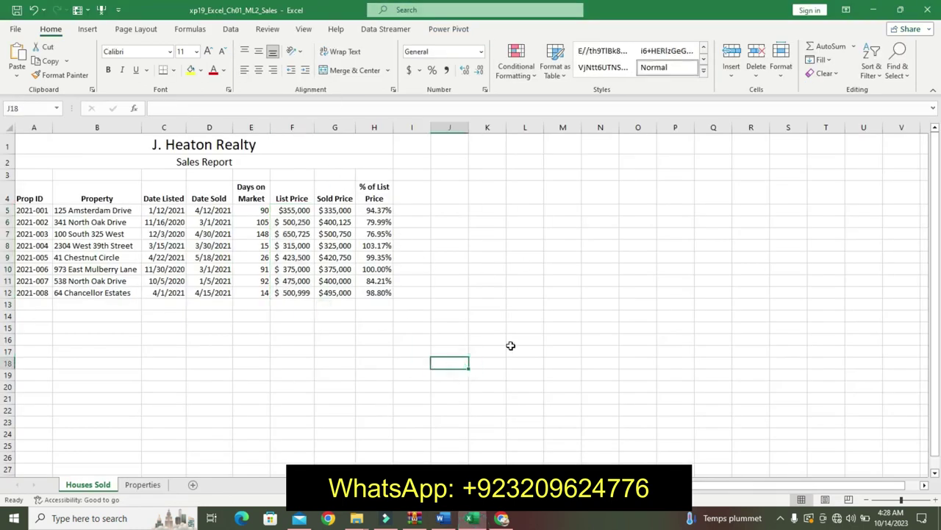
left_click(291, 221)
left_click(298, 210)
left_click(407, 70)
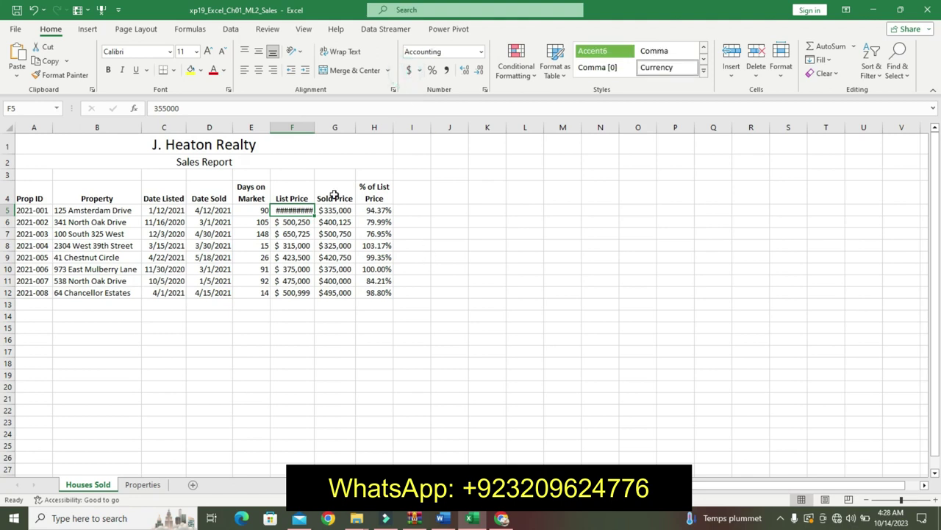
left_click(478, 73)
left_click(478, 73)
left_click(480, 72)
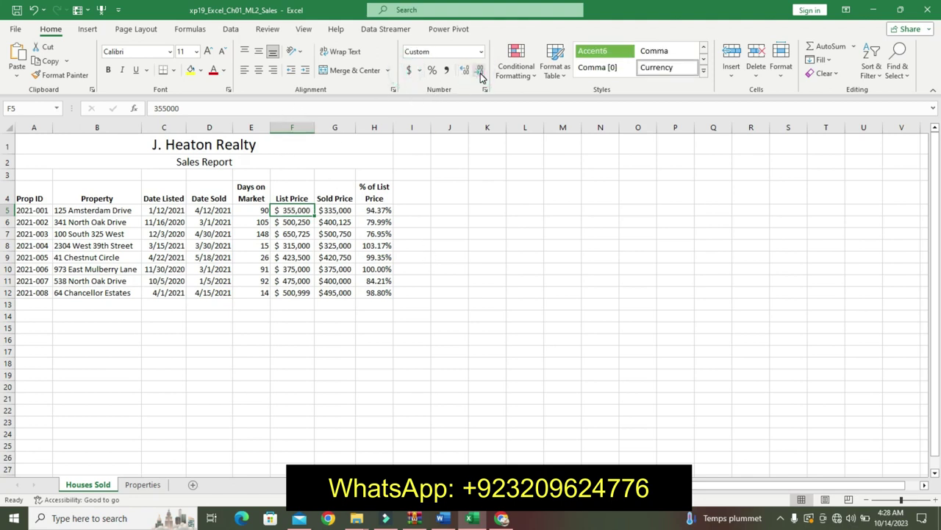